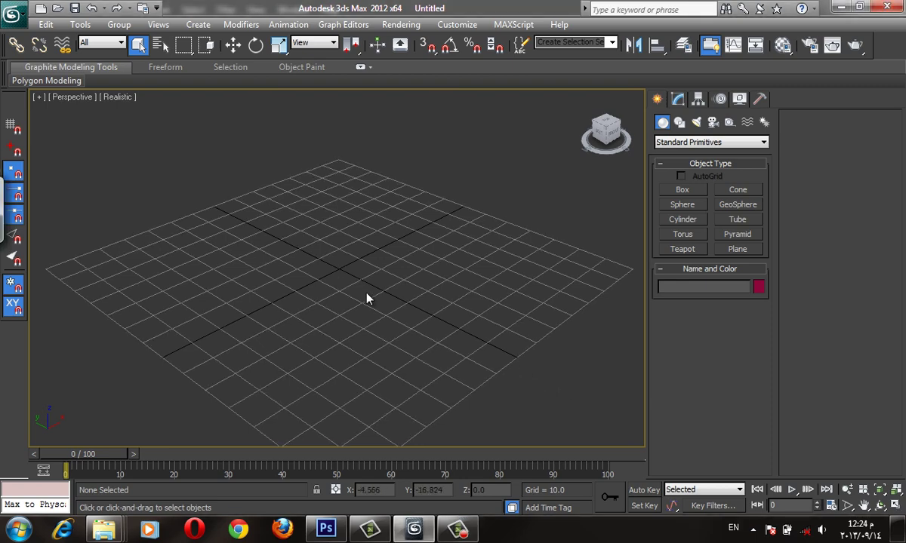
- Pan the empty grid into a comfortable working view
{"action": "middle_click_drag", "start_coordinate": [368, 299], "coordinate": [363, 277]}
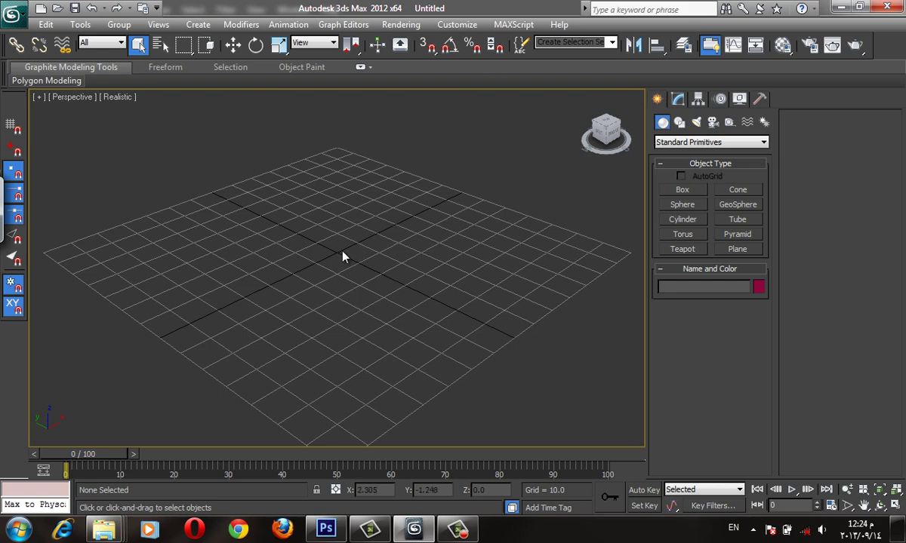
{"action": "middle_click_drag", "start_coordinate": [309, 229], "coordinate": [300, 205]}
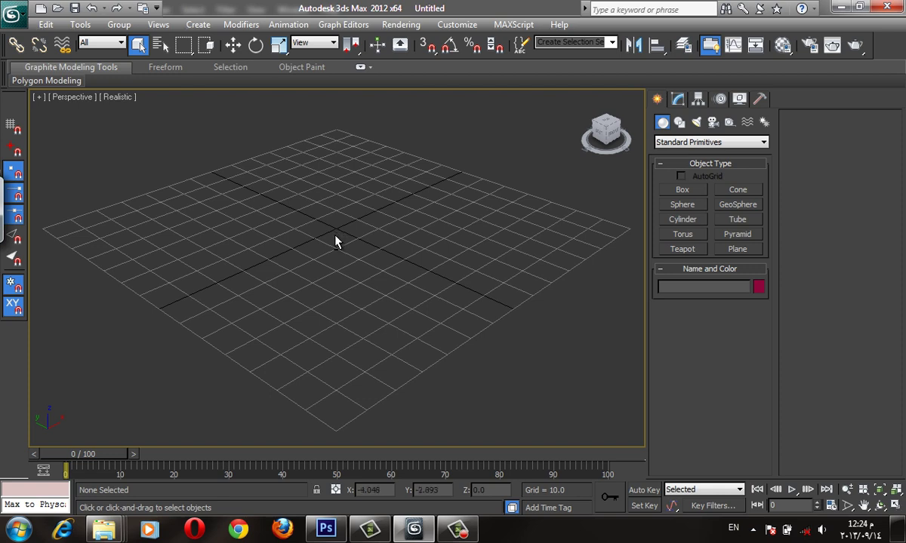
{"action": "middle_click_drag", "start_coordinate": [333, 241], "coordinate": [330, 242]}
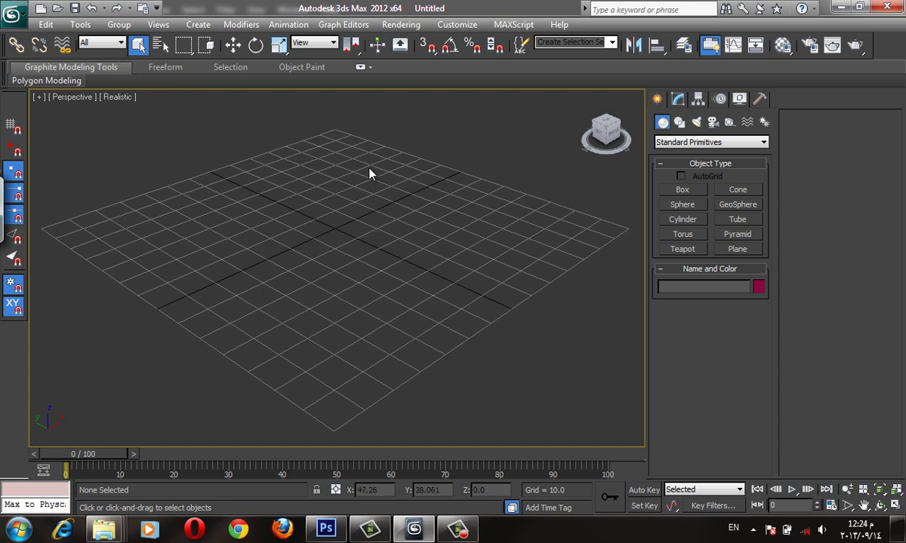
{"action": "middle_click_drag", "start_coordinate": [370, 178], "coordinate": [372, 185]}
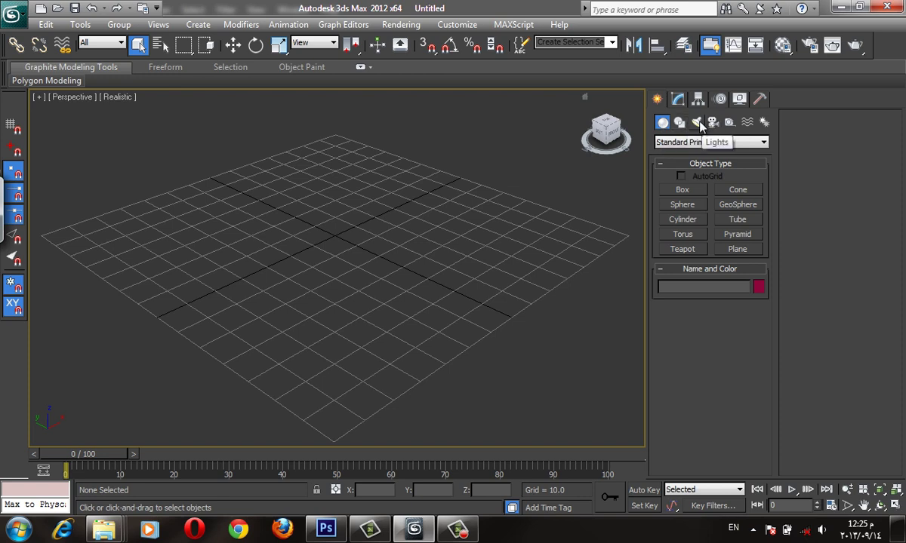
- Switch the Create panel's Lights list from Photometric to Standard (Target Spot, Omni, Skylight)
{"action": "left_click", "coordinate": [697, 123]}
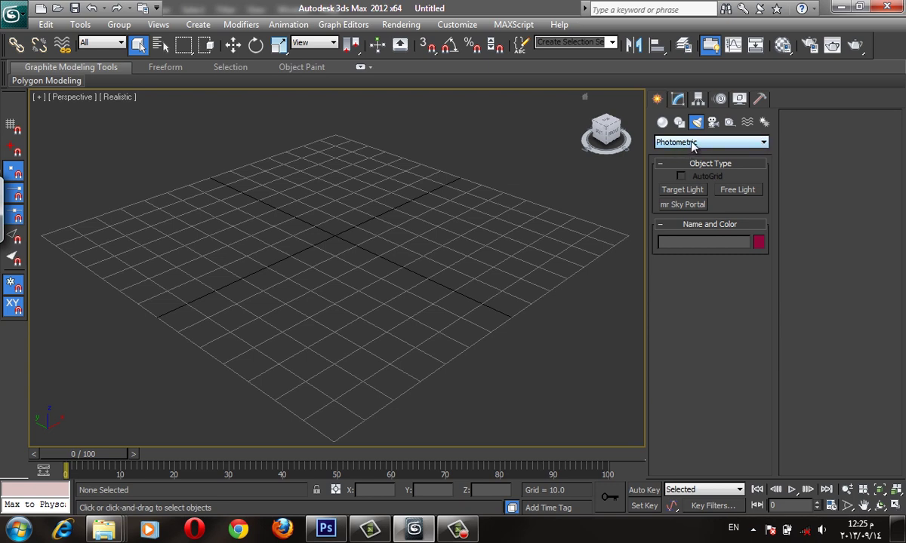
{"action": "left_click", "coordinate": [685, 142]}
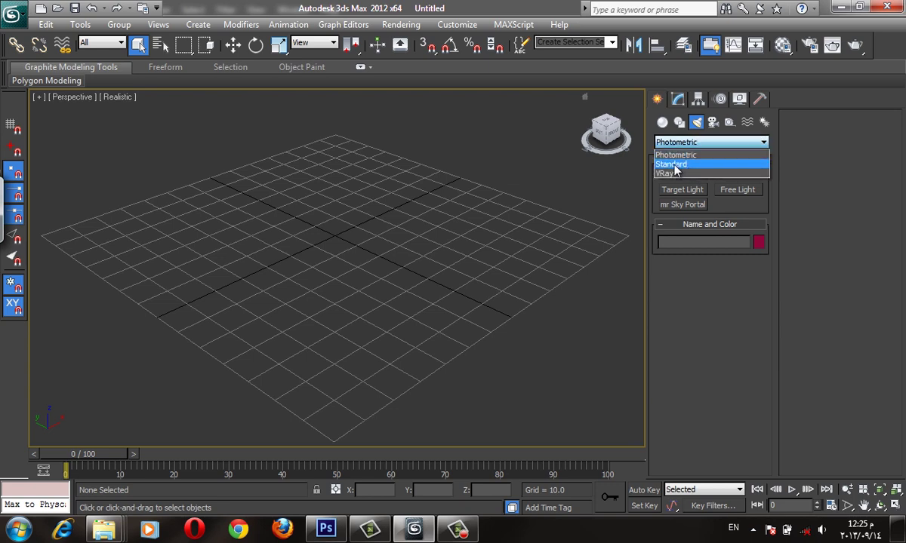
{"action": "left_click", "coordinate": [681, 165]}
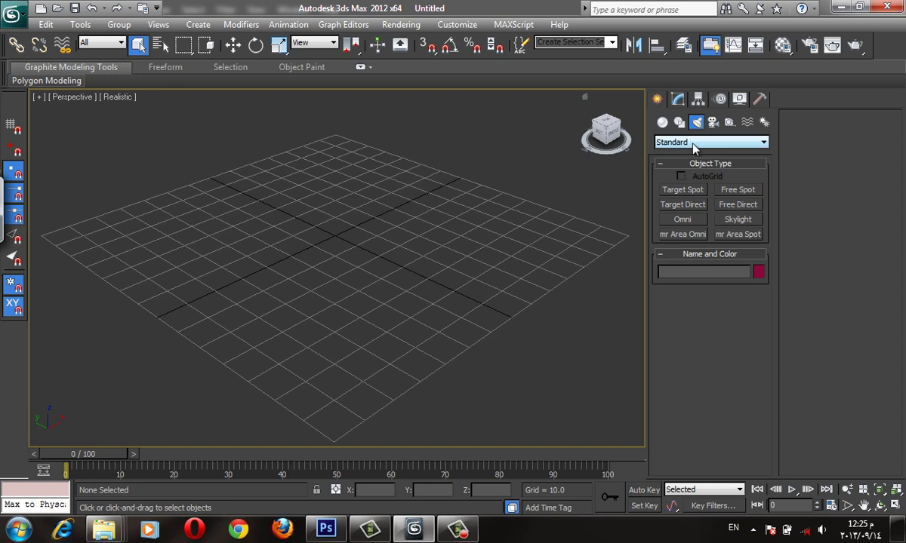
{"action": "left_click", "coordinate": [662, 122]}
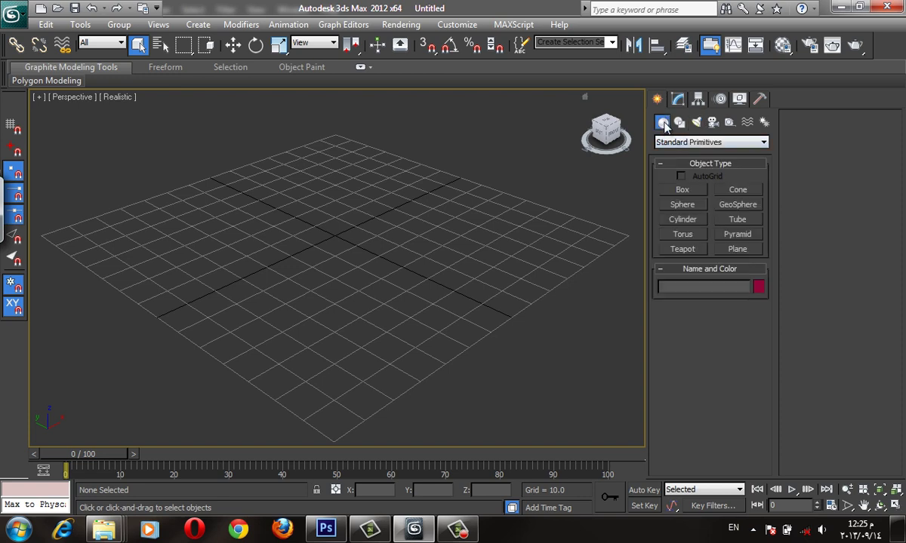
{"action": "left_click", "coordinate": [683, 143]}
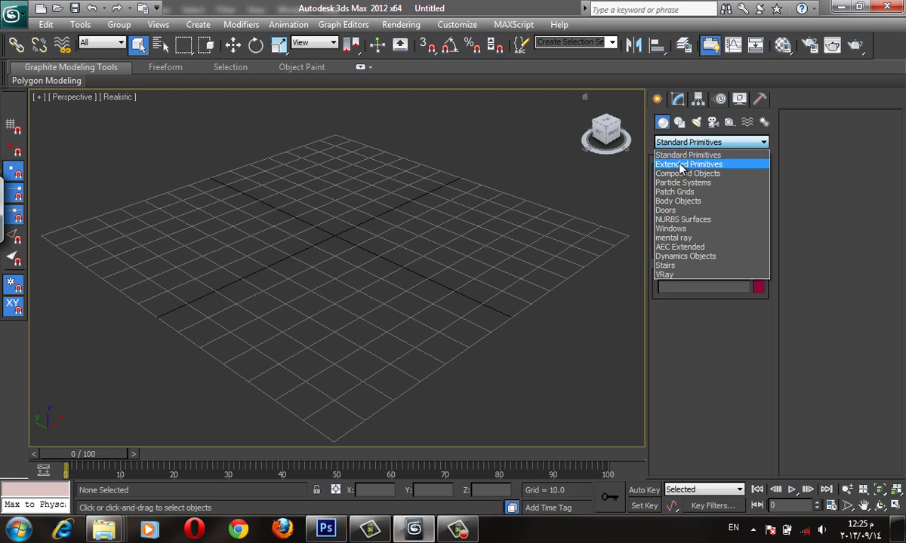
{"action": "left_click", "coordinate": [702, 143]}
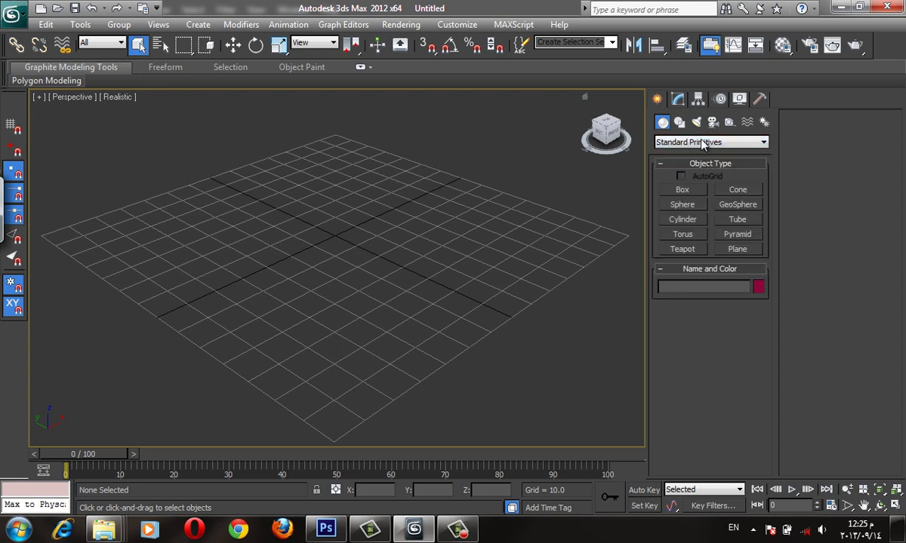
{"action": "left_click", "coordinate": [695, 121]}
{"action": "left_click", "coordinate": [702, 142]}
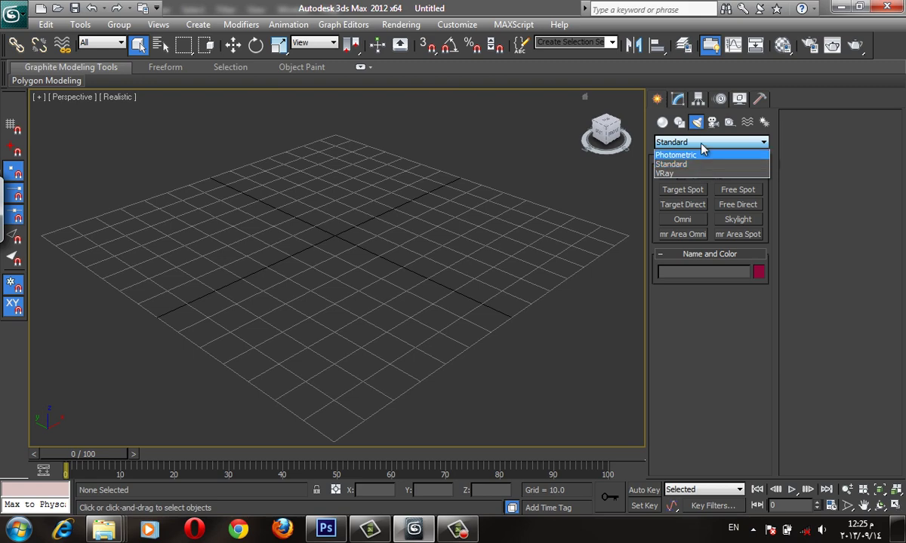
{"action": "left_click", "coordinate": [701, 155]}
{"action": "left_click", "coordinate": [701, 143]}
{"action": "left_click", "coordinate": [702, 164]}
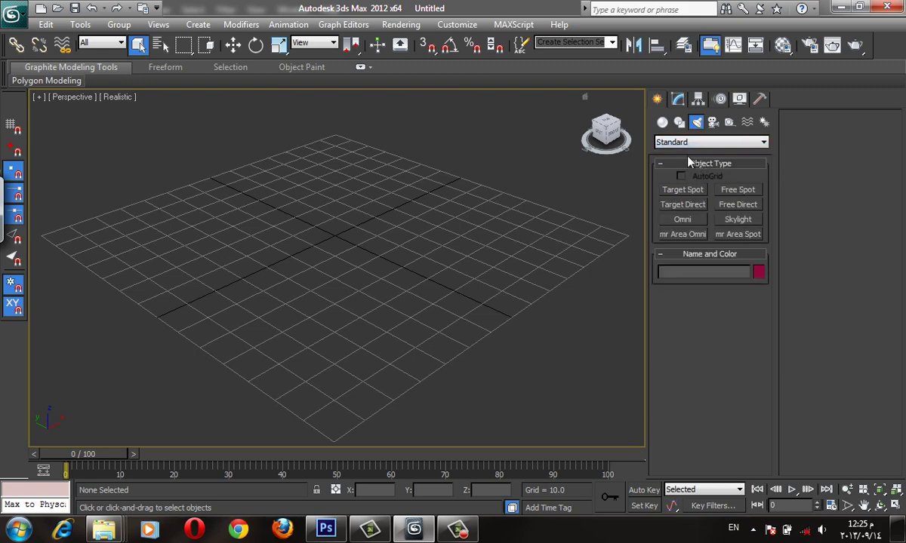
- Orbit the viewport to a new angle on the empty grid
{"action": "middle_click_drag", "start_coordinate": [380, 113], "coordinate": [422, 125], "text": "alt"}
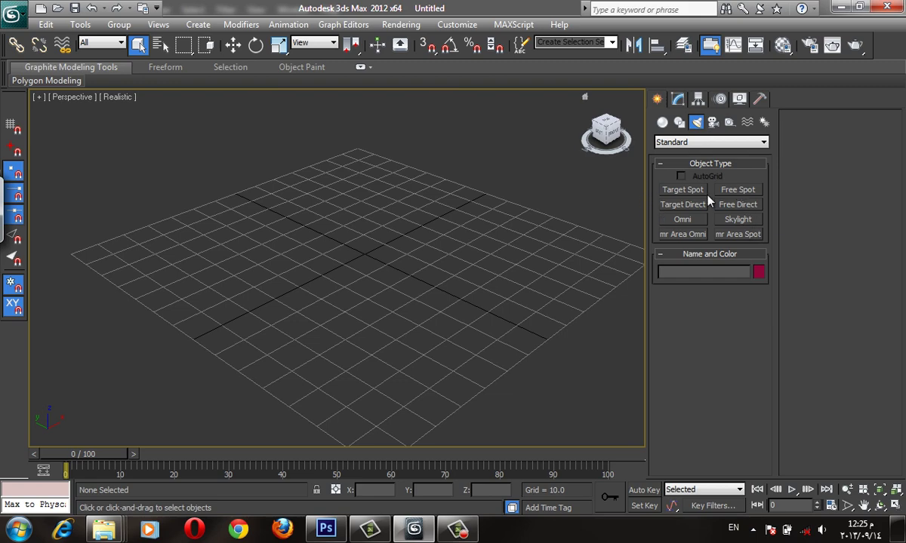
{"action": "middle_click_drag", "start_coordinate": [364, 184], "coordinate": [390, 172], "text": "alt"}
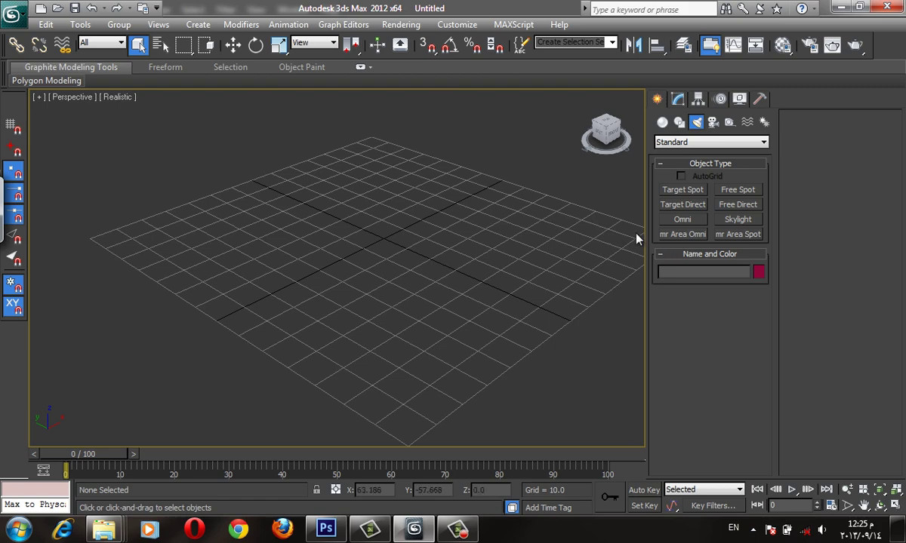
{"action": "middle_click_drag", "start_coordinate": [527, 123], "coordinate": [518, 138], "text": "alt"}
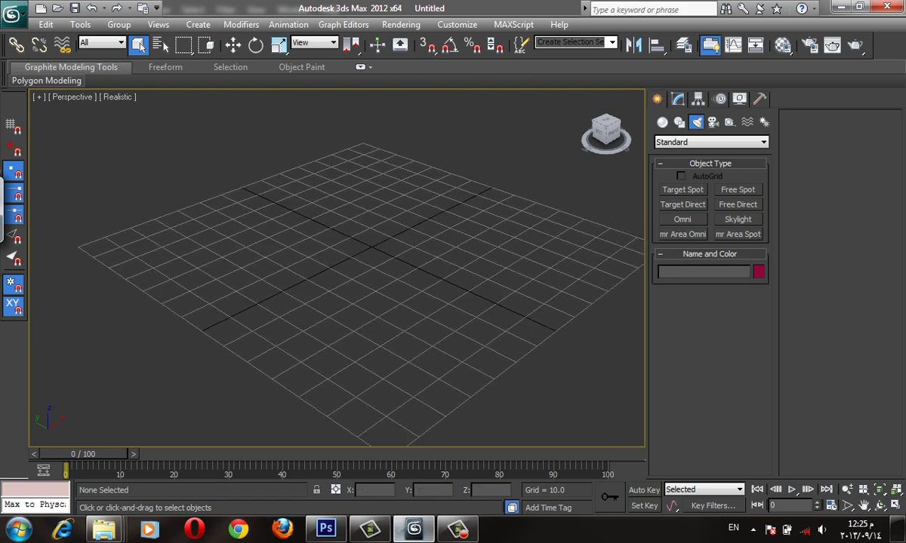
- Switch to the Photoshop whiteboard and pick red as the brush colour
{"action": "left_click", "coordinate": [326, 528]}
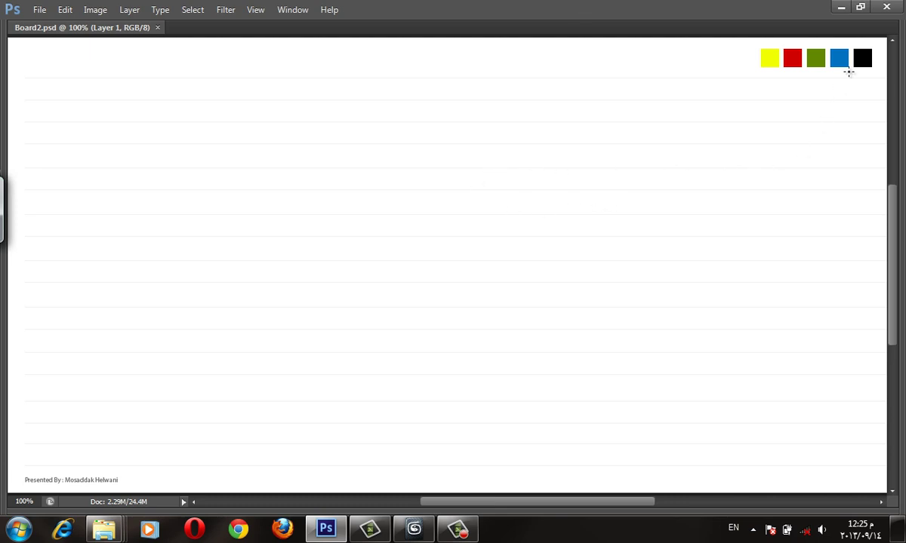
{"action": "left_click", "coordinate": [838, 59]}
{"action": "left_click", "coordinate": [747, 50]}
- Sketch the omni light symbol with an 'omni' label, and the spotlight cone's pointed tip
{"action": "left_click_drag", "start_coordinate": [135, 189], "coordinate": [132, 203]}
{"action": "left_click_drag", "start_coordinate": [123, 151], "coordinate": [155, 155]}
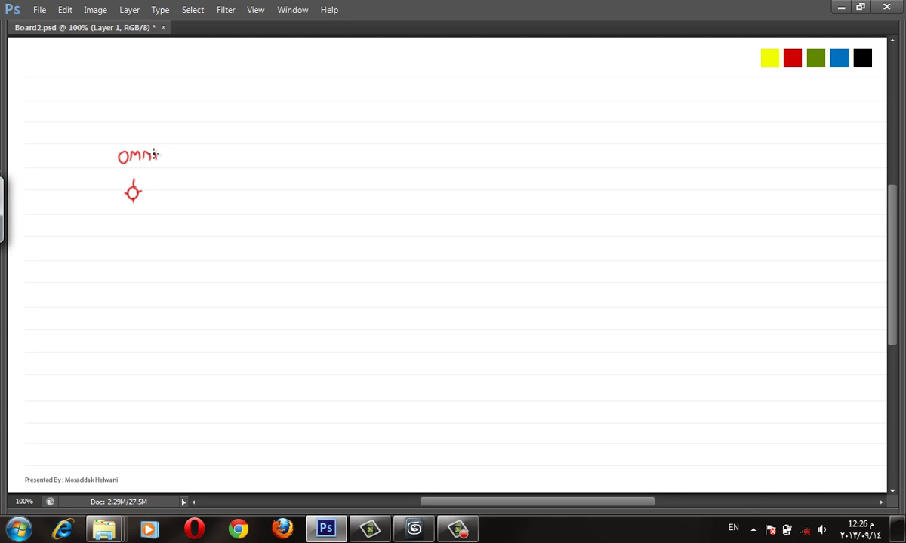
{"action": "left_click_drag", "start_coordinate": [154, 154], "coordinate": [148, 149]}
{"action": "mouse_move", "coordinate": [312, 166]}
{"action": "left_mouse_down"}
{"action": "mouse_move", "coordinate": [421, 274]}
{"action": "mouse_move", "coordinate": [340, 179]}
{"action": "mouse_move", "coordinate": [453, 221]}
{"action": "mouse_move", "coordinate": [413, 281]}
{"action": "left_mouse_up"}
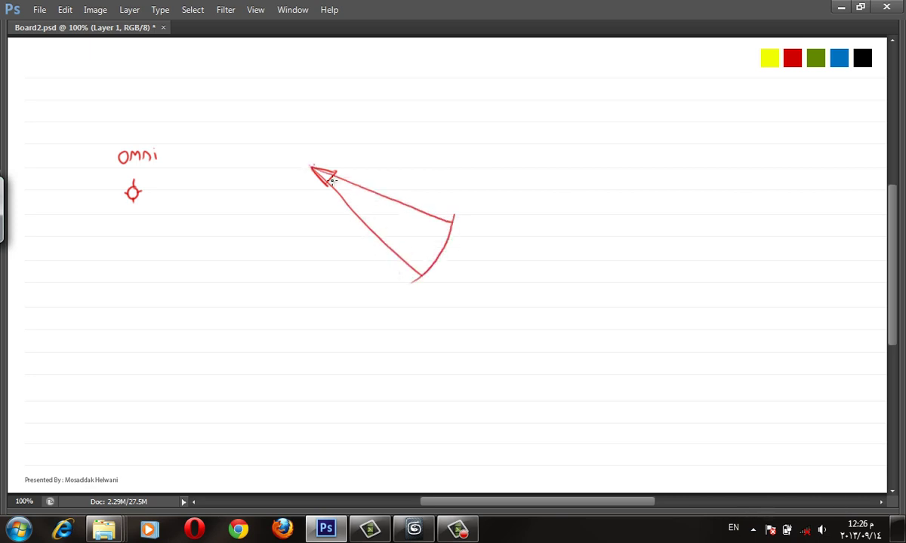
- Replace a stray line with the cone's centre line and label the cone 'Spot Light'
{"action": "left_click", "coordinate": [313, 167], "text": "shift"}
{"action": "key", "text": "ctrl+z"}
{"action": "mouse_move", "coordinate": [323, 175]}
{"action": "left_mouse_down"}
{"action": "mouse_move", "coordinate": [437, 243]}
{"action": "mouse_move", "coordinate": [439, 253]}
{"action": "left_mouse_up"}
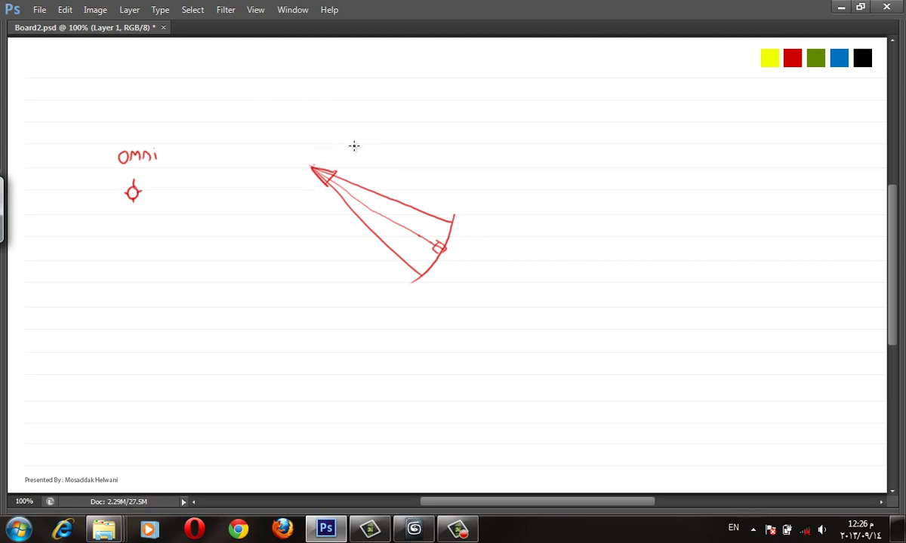
{"action": "mouse_move", "coordinate": [363, 139]}
{"action": "left_mouse_down"}
{"action": "mouse_move", "coordinate": [353, 151]}
{"action": "mouse_move", "coordinate": [375, 144]}
{"action": "mouse_move", "coordinate": [417, 155]}
{"action": "mouse_move", "coordinate": [442, 137]}
{"action": "left_mouse_up"}
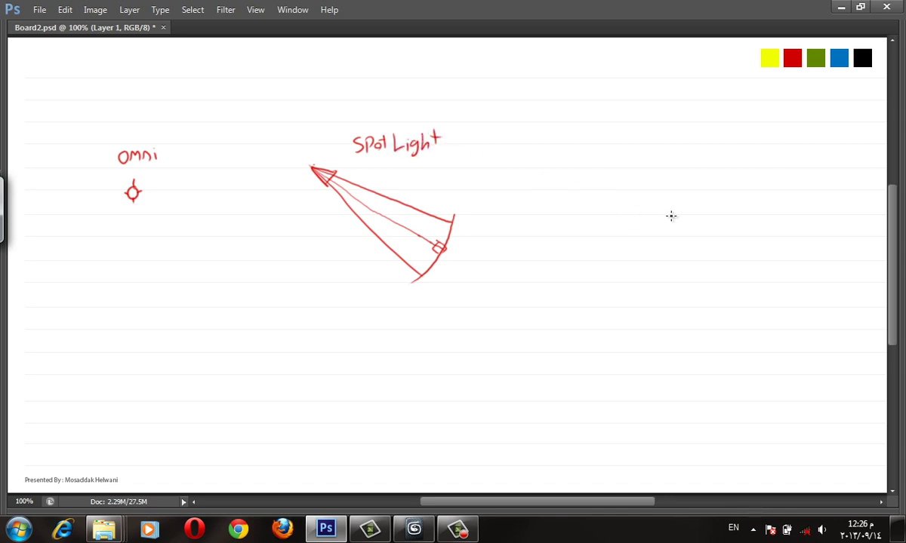
{"action": "left_click_drag", "start_coordinate": [638, 154], "coordinate": [692, 197]}
- Draw a tilted rectangle outline to the right with a tick mark inside
{"action": "left_click_drag", "start_coordinate": [769, 249], "coordinate": [794, 265]}
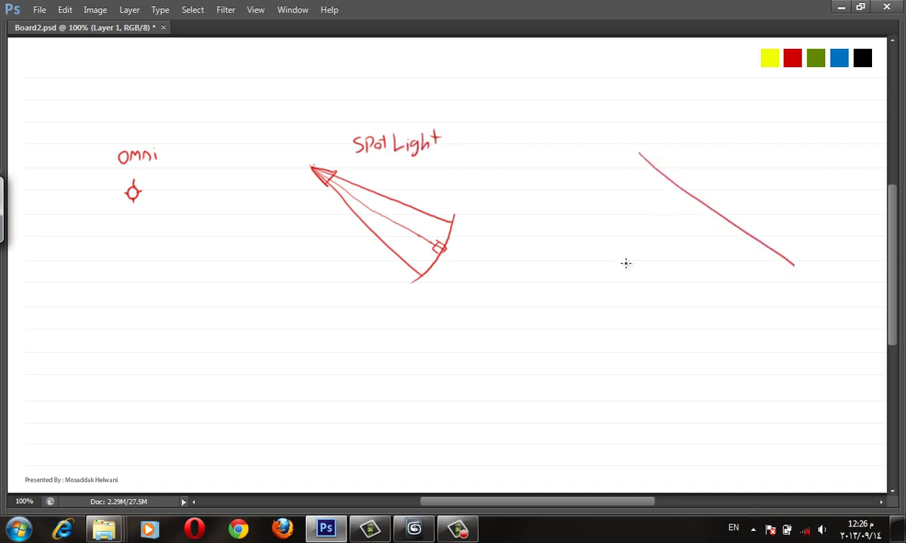
{"action": "left_click_drag", "start_coordinate": [562, 247], "coordinate": [700, 354]}
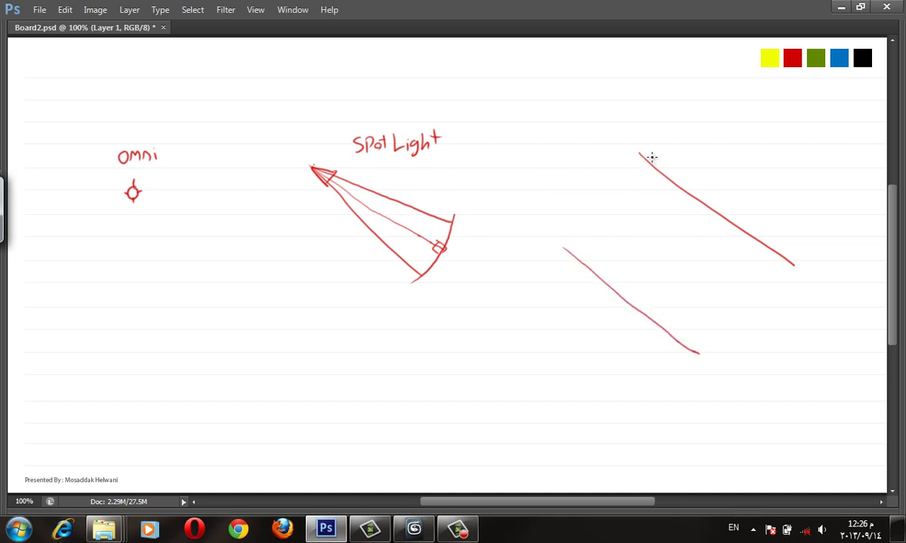
{"action": "left_click_drag", "start_coordinate": [651, 155], "coordinate": [565, 247]}
{"action": "left_click_drag", "start_coordinate": [775, 259], "coordinate": [703, 323]}
{"action": "left_click_drag", "start_coordinate": [670, 352], "coordinate": [703, 323]}
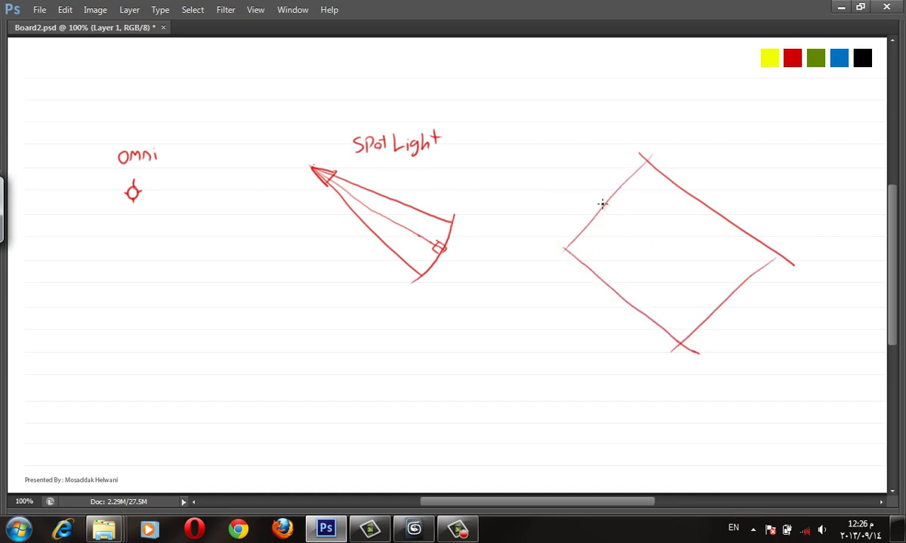
{"action": "left_click_drag", "start_coordinate": [590, 201], "coordinate": [600, 194]}
- Add a direction arrow and 'Direct Light' label to the rectangle, and write 'free' under Spot Light
{"action": "key", "text": "v"}
{"action": "mouse_move", "coordinate": [597, 190]}
{"action": "left_mouse_down"}
{"action": "mouse_move", "coordinate": [620, 206]}
{"action": "mouse_move", "coordinate": [613, 213]}
{"action": "mouse_move", "coordinate": [729, 304]}
{"action": "left_mouse_up"}
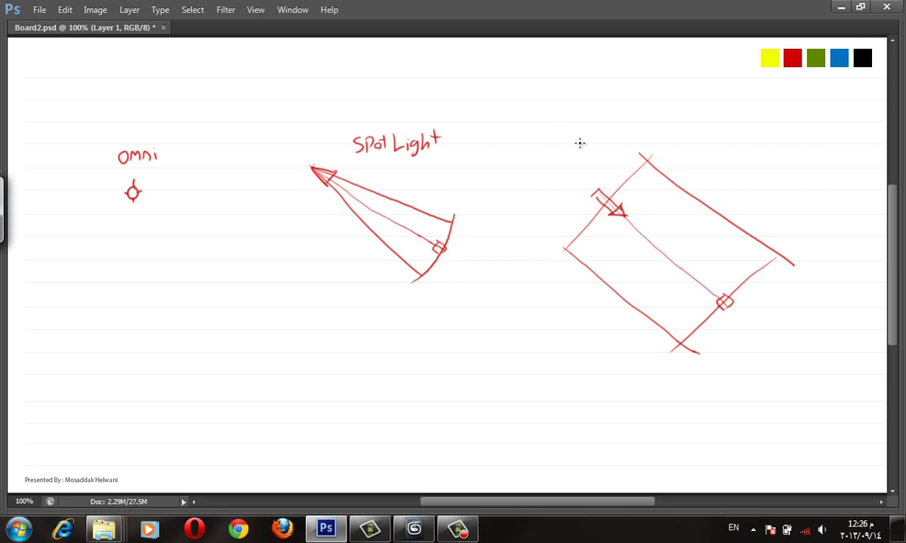
{"action": "left_click_drag", "start_coordinate": [586, 122], "coordinate": [594, 133]}
{"action": "mouse_move", "coordinate": [602, 138]}
{"action": "left_mouse_down"}
{"action": "mouse_move", "coordinate": [608, 130]}
{"action": "mouse_move", "coordinate": [620, 138]}
{"action": "left_mouse_up"}
{"action": "left_click_drag", "start_coordinate": [625, 123], "coordinate": [626, 139]}
{"action": "mouse_move", "coordinate": [621, 129]}
{"action": "left_mouse_down"}
{"action": "mouse_move", "coordinate": [668, 144]}
{"action": "mouse_move", "coordinate": [695, 124]}
{"action": "left_mouse_up"}
{"action": "left_click_drag", "start_coordinate": [689, 115], "coordinate": [688, 133]}
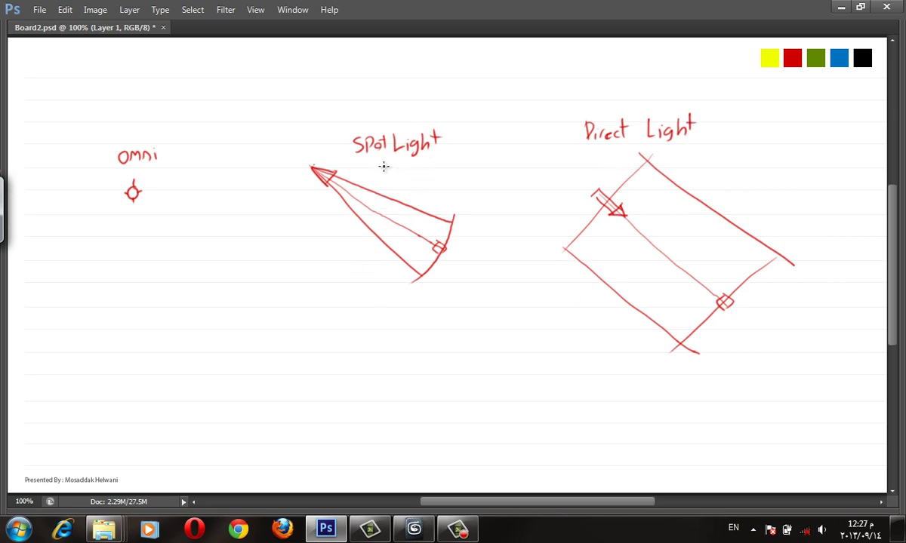
{"action": "mouse_move", "coordinate": [376, 165]}
{"action": "left_mouse_down"}
{"action": "mouse_move", "coordinate": [378, 177]}
{"action": "mouse_move", "coordinate": [401, 174]}
{"action": "mouse_move", "coordinate": [500, 132]}
{"action": "left_mouse_up"}
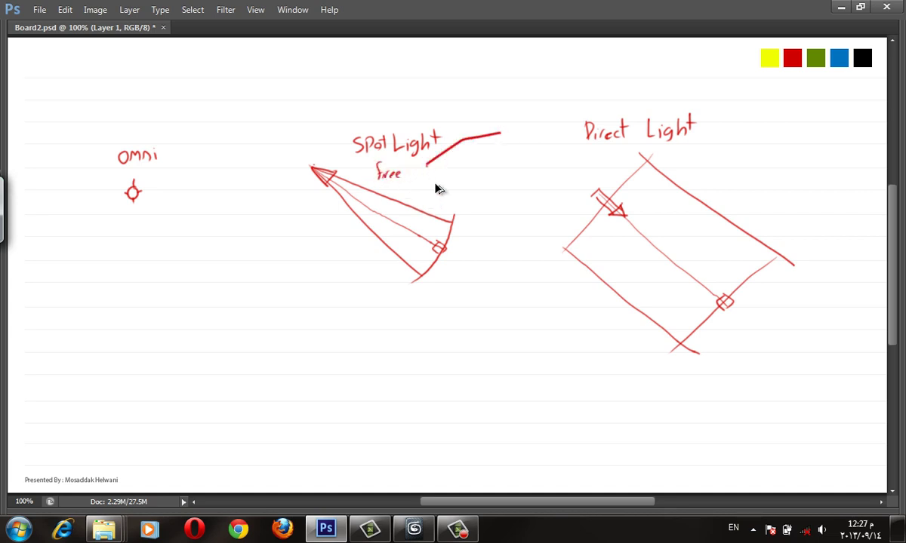
- Remove the stray stroke, write 'target' after 'free', and discard a trial circle
{"action": "key", "text": "ctrl+z"}
{"action": "left_click_drag", "start_coordinate": [427, 173], "coordinate": [426, 179]}
{"action": "mouse_move", "coordinate": [422, 172]}
{"action": "left_mouse_down"}
{"action": "mouse_move", "coordinate": [457, 176]}
{"action": "mouse_move", "coordinate": [461, 166]}
{"action": "left_mouse_up"}
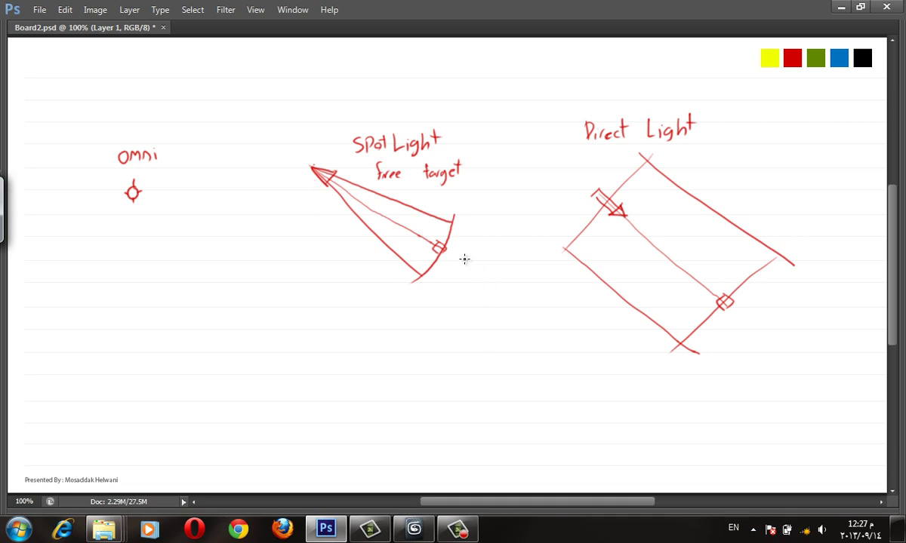
{"action": "left_click_drag", "start_coordinate": [381, 160], "coordinate": [398, 180]}
{"action": "key", "text": "ctrl+z"}
- Draw three small blue circles around the omni symbol
{"action": "left_click", "coordinate": [748, 50]}
{"action": "left_click_drag", "start_coordinate": [89, 232], "coordinate": [88, 233]}
{"action": "left_click_drag", "start_coordinate": [141, 256], "coordinate": [141, 257]}
{"action": "left_click_drag", "start_coordinate": [199, 213], "coordinate": [200, 214]}
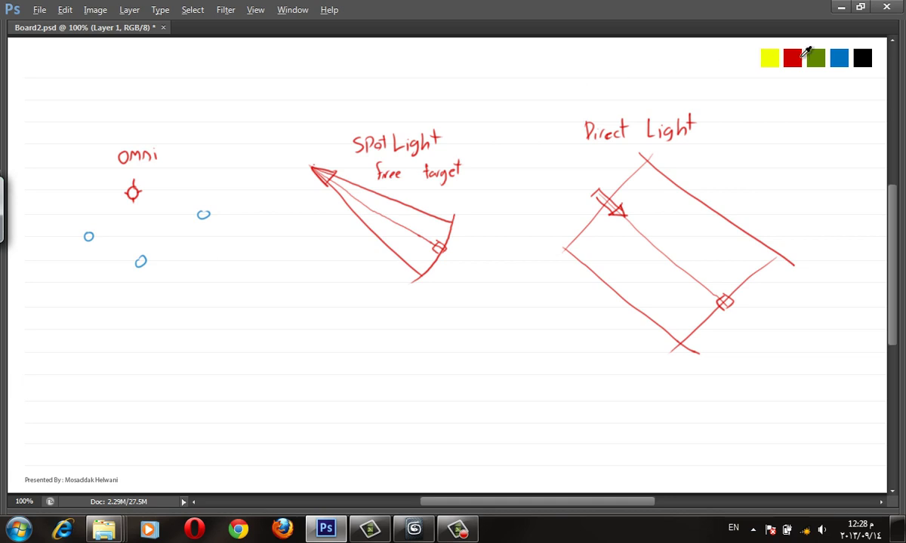
{"action": "left_click_drag", "start_coordinate": [86, 233], "coordinate": [90, 234]}
- Draw cone outlines hanging from each circle and hatch their insides
{"action": "mouse_move", "coordinate": [53, 266]}
{"action": "left_mouse_down"}
{"action": "mouse_move", "coordinate": [90, 233]}
{"action": "mouse_move", "coordinate": [63, 273]}
{"action": "mouse_move", "coordinate": [52, 269]}
{"action": "left_mouse_up"}
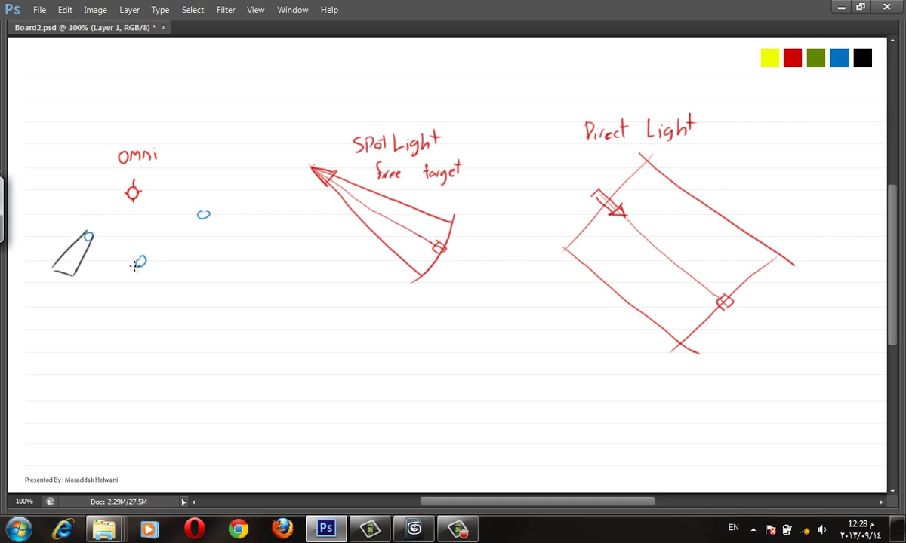
{"action": "mouse_move", "coordinate": [139, 257]}
{"action": "left_mouse_down"}
{"action": "mouse_move", "coordinate": [126, 300]}
{"action": "mouse_move", "coordinate": [154, 299]}
{"action": "left_mouse_up"}
{"action": "left_click_drag", "start_coordinate": [201, 218], "coordinate": [229, 243]}
{"action": "mouse_move", "coordinate": [208, 213]}
{"action": "left_mouse_down"}
{"action": "mouse_move", "coordinate": [241, 224]}
{"action": "mouse_move", "coordinate": [231, 243]}
{"action": "mouse_move", "coordinate": [219, 231]}
{"action": "mouse_move", "coordinate": [234, 237]}
{"action": "left_mouse_up"}
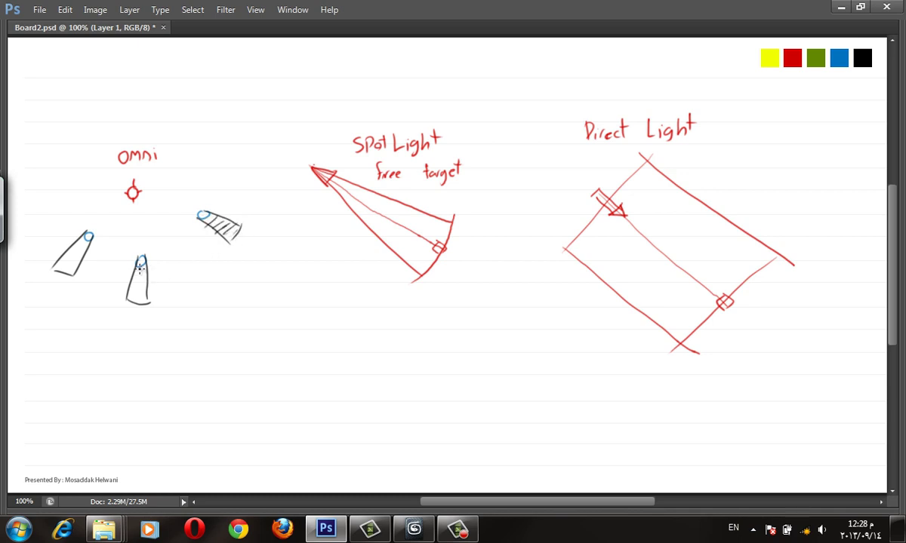
{"action": "mouse_move", "coordinate": [143, 268]}
{"action": "left_mouse_down"}
{"action": "mouse_move", "coordinate": [130, 282]}
{"action": "mouse_move", "coordinate": [130, 300]}
{"action": "left_mouse_up"}
{"action": "mouse_move", "coordinate": [62, 250]}
{"action": "left_mouse_down"}
{"action": "mouse_move", "coordinate": [80, 248]}
{"action": "mouse_move", "coordinate": [63, 250]}
{"action": "mouse_move", "coordinate": [56, 260]}
{"action": "mouse_move", "coordinate": [64, 268]}
{"action": "left_mouse_up"}
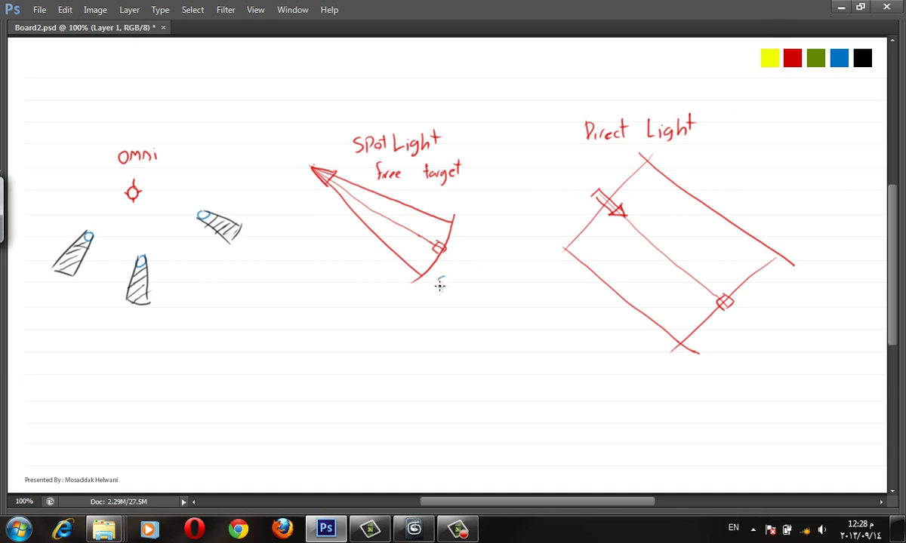
- Add a blue circle below the spotlight sketch with a black hatched cone beneath it
{"action": "left_click_drag", "start_coordinate": [440, 286], "coordinate": [440, 278]}
{"action": "left_click", "coordinate": [814, 60], "text": "alt"}
{"action": "left_click_drag", "start_coordinate": [443, 286], "coordinate": [468, 314]}
{"action": "left_click_drag", "start_coordinate": [445, 276], "coordinate": [469, 313]}
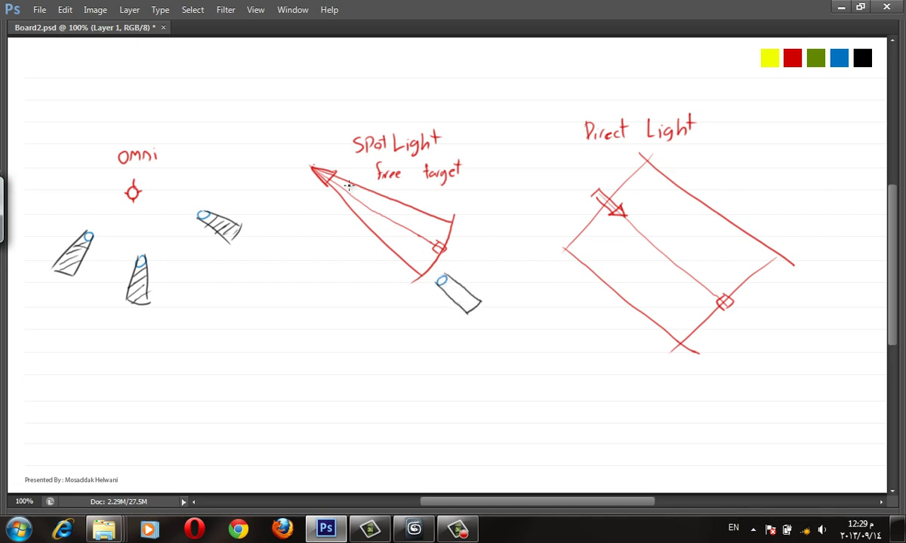
{"action": "key", "text": "ctrl+z"}
{"action": "key", "text": "ctrl+z"}
{"action": "left_click_drag", "start_coordinate": [474, 240], "coordinate": [480, 323]}
{"action": "key", "text": "ctrl+z"}
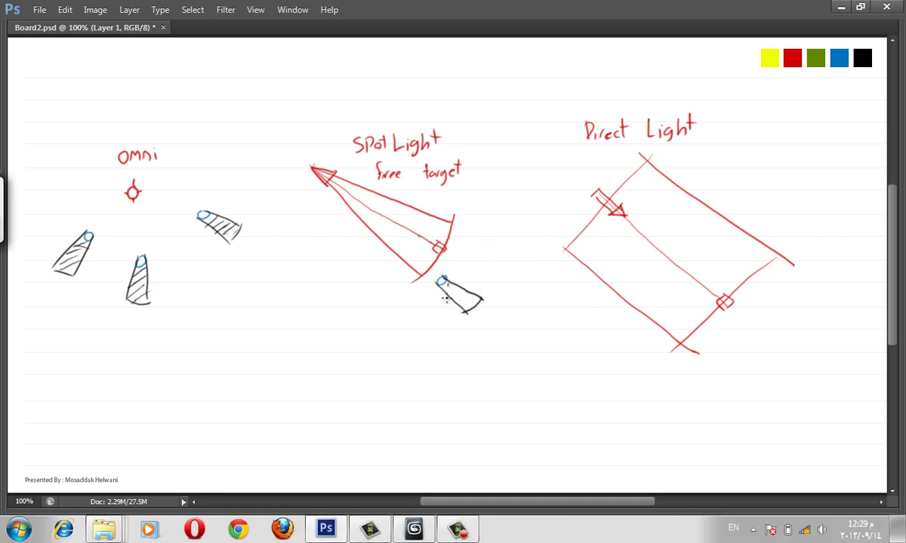
{"action": "key", "text": "ctrl+shift+z"}
{"action": "left_click", "coordinate": [459, 530]}
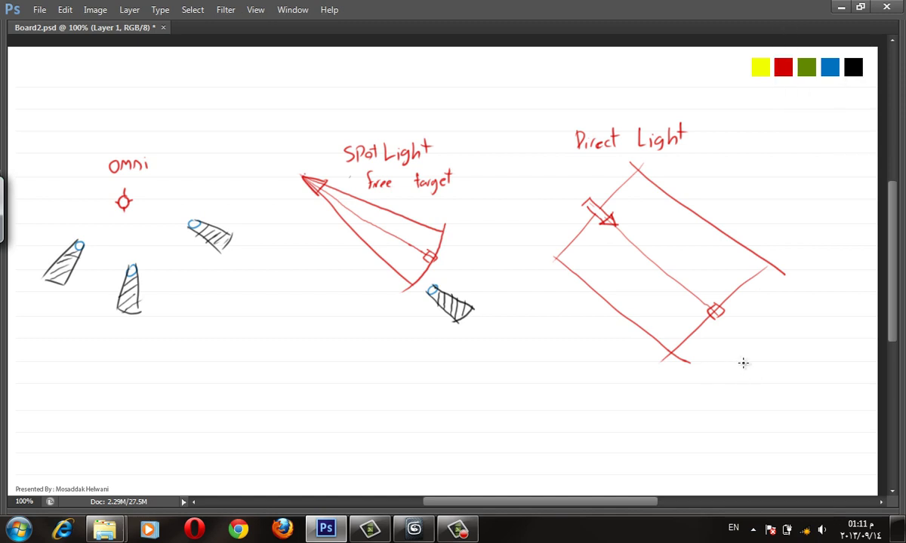
- Sketch a black box below Direct Light with diagonal sides and dense hatching
{"action": "mouse_move", "coordinate": [740, 358]}
{"action": "left_mouse_down"}
{"action": "mouse_move", "coordinate": [739, 383]}
{"action": "mouse_move", "coordinate": [769, 359]}
{"action": "mouse_move", "coordinate": [770, 393]}
{"action": "mouse_move", "coordinate": [736, 381]}
{"action": "mouse_move", "coordinate": [781, 420]}
{"action": "left_mouse_up"}
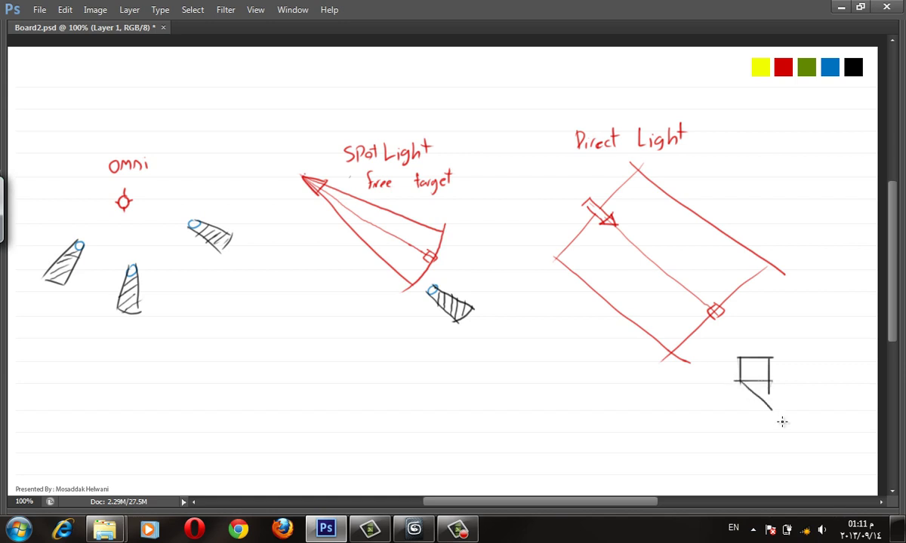
{"action": "mouse_move", "coordinate": [770, 359]}
{"action": "left_mouse_down"}
{"action": "mouse_move", "coordinate": [802, 394]}
{"action": "mouse_move", "coordinate": [794, 415]}
{"action": "mouse_move", "coordinate": [780, 421]}
{"action": "left_mouse_up"}
{"action": "mouse_move", "coordinate": [747, 378]}
{"action": "left_mouse_down"}
{"action": "mouse_move", "coordinate": [777, 389]}
{"action": "mouse_move", "coordinate": [771, 404]}
{"action": "mouse_move", "coordinate": [791, 394]}
{"action": "left_mouse_up"}
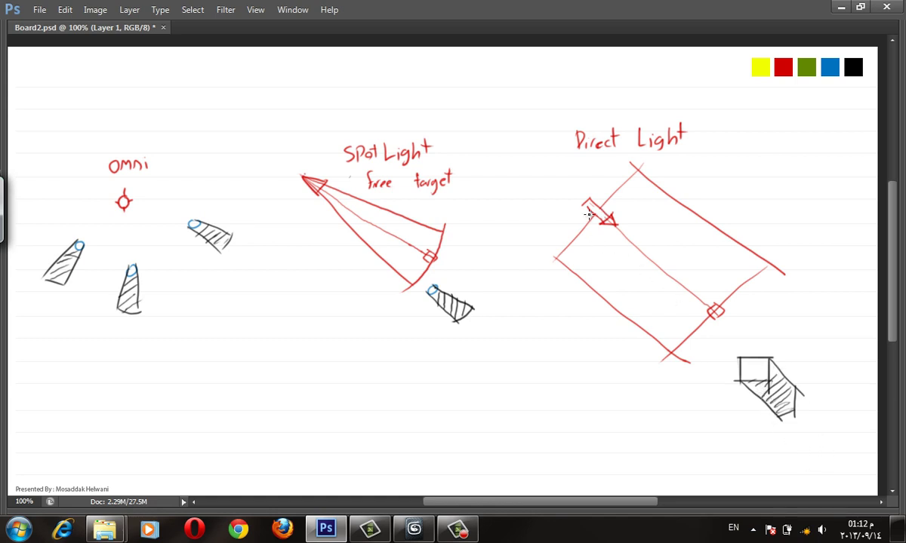
{"action": "left_click_drag", "start_coordinate": [758, 400], "coordinate": [775, 400]}
- In green, draw a baseline, arrowed rays either side of the box, and a small omni light above
{"action": "left_click", "coordinate": [804, 68], "text": "alt"}
{"action": "left_click_drag", "start_coordinate": [253, 414], "coordinate": [362, 414], "text": "shift"}
{"action": "mouse_move", "coordinate": [292, 415]}
{"action": "left_mouse_down"}
{"action": "mouse_move", "coordinate": [294, 360]}
{"action": "mouse_move", "coordinate": [334, 352]}
{"action": "mouse_move", "coordinate": [338, 414]}
{"action": "left_mouse_up"}
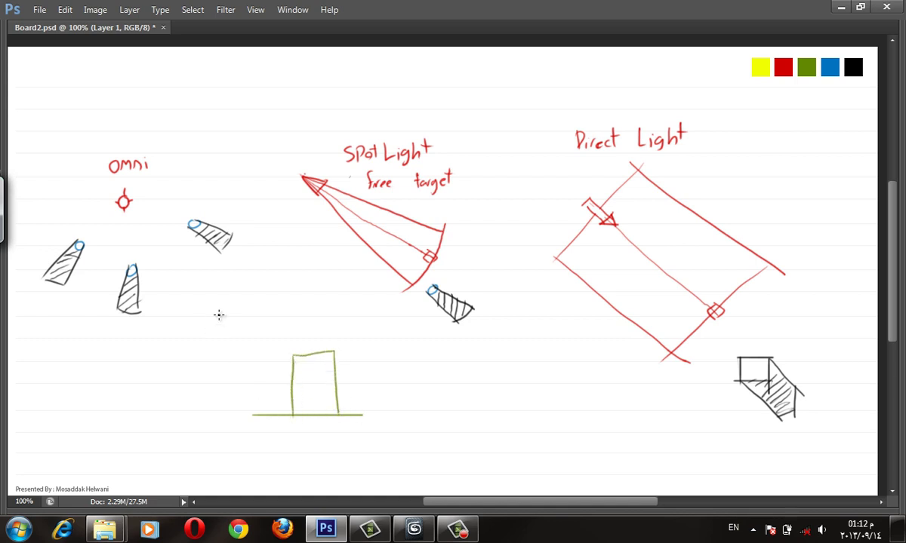
{"action": "mouse_move", "coordinate": [188, 346]}
{"action": "left_mouse_down"}
{"action": "mouse_move", "coordinate": [237, 291]}
{"action": "mouse_move", "coordinate": [254, 310]}
{"action": "mouse_move", "coordinate": [224, 351]}
{"action": "mouse_move", "coordinate": [256, 315]}
{"action": "left_mouse_up"}
{"action": "left_click_drag", "start_coordinate": [367, 311], "coordinate": [396, 347]}
{"action": "mouse_move", "coordinate": [364, 318]}
{"action": "left_mouse_down"}
{"action": "mouse_move", "coordinate": [353, 327]}
{"action": "mouse_move", "coordinate": [368, 346]}
{"action": "left_mouse_up"}
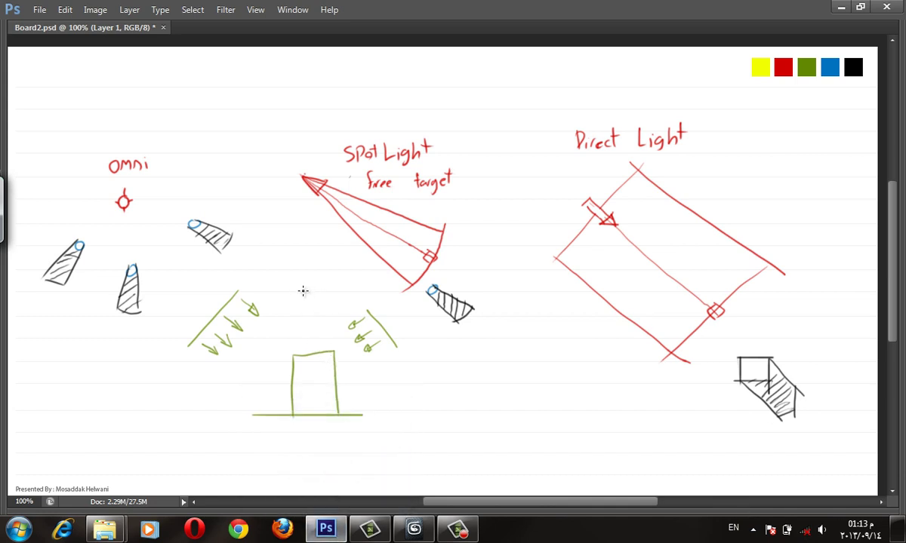
{"action": "left_click_drag", "start_coordinate": [299, 282], "coordinate": [297, 283]}
- Sample blue and draw the sky dome symbol with its 'Sky Light' label
{"action": "key", "text": "i"}
{"action": "left_click", "coordinate": [831, 68]}
{"action": "mouse_move", "coordinate": [487, 421]}
{"action": "left_mouse_down"}
{"action": "mouse_move", "coordinate": [547, 421]}
{"action": "mouse_move", "coordinate": [517, 427]}
{"action": "mouse_move", "coordinate": [498, 459]}
{"action": "mouse_move", "coordinate": [559, 464]}
{"action": "mouse_move", "coordinate": [575, 452]}
{"action": "left_mouse_up"}
{"action": "left_click_drag", "start_coordinate": [570, 445], "coordinate": [583, 449]}
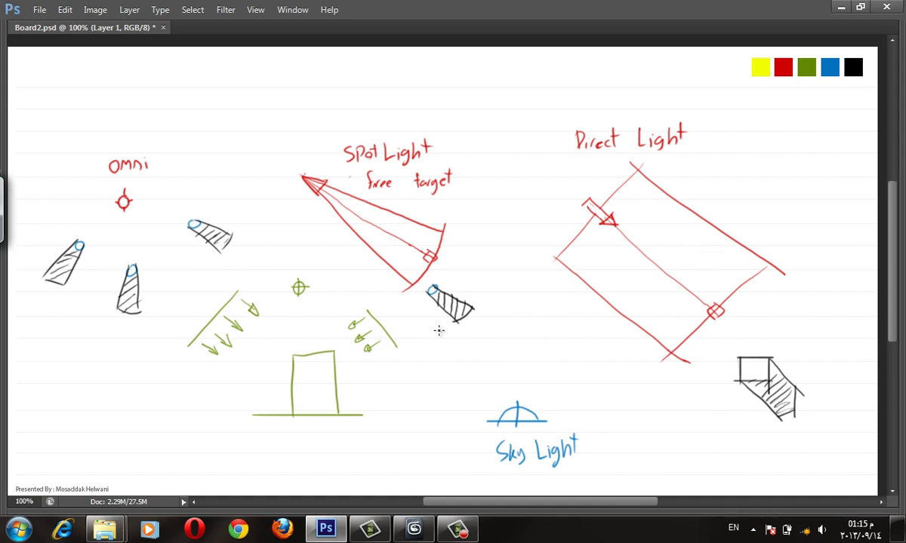
- Return from the sketch board to 3ds Max
{"action": "scroll", "coordinate": [434, 329], "scroll_direction": "up", "scroll_amount": 1}
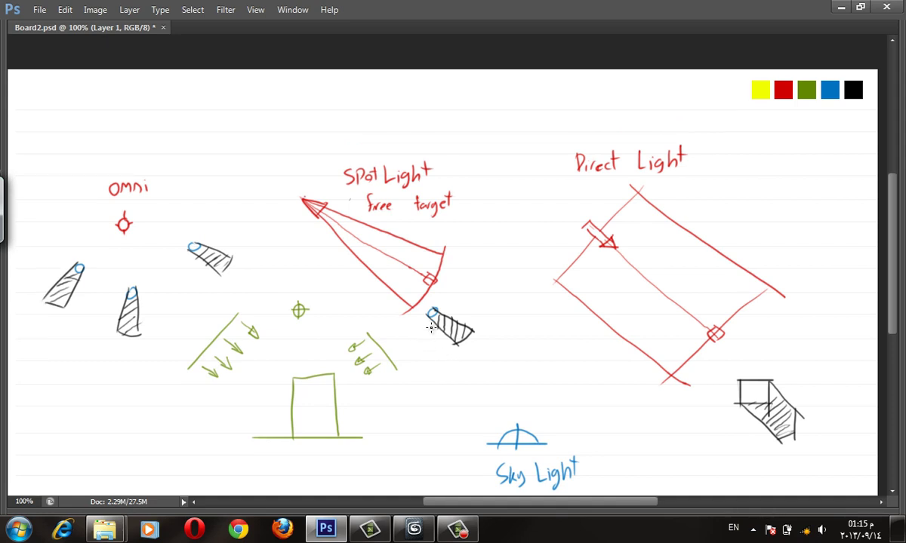
{"action": "scroll", "coordinate": [430, 327], "scroll_direction": "down", "scroll_amount": 2}
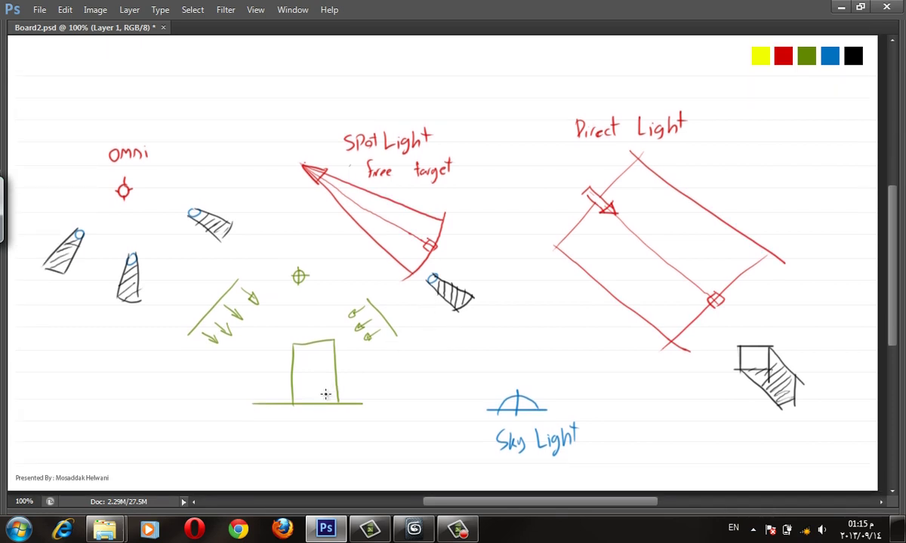
{"action": "left_click", "coordinate": [414, 529]}
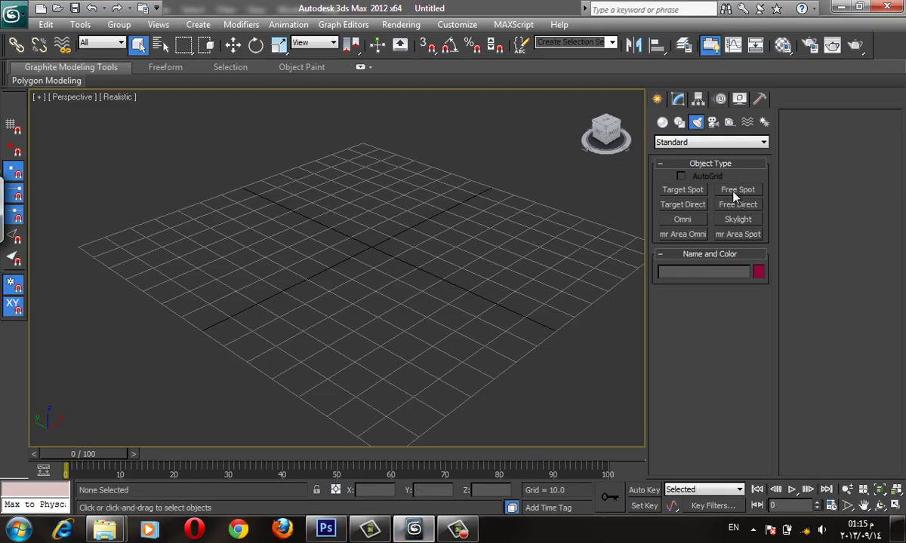
- Create a large plane and an AutoGrid teapot sitting at its centre
{"action": "left_click", "coordinate": [697, 142]}
{"action": "left_click", "coordinate": [662, 122]}
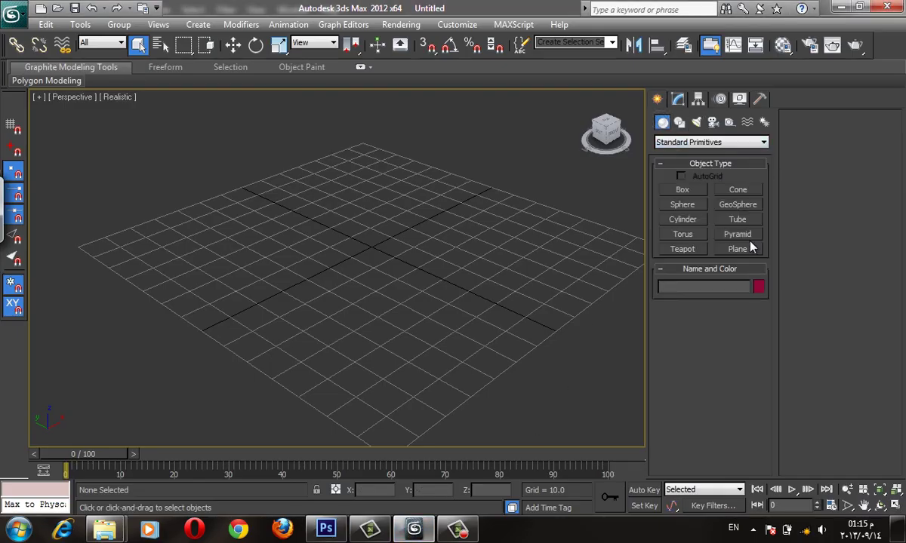
{"action": "left_click", "coordinate": [738, 250]}
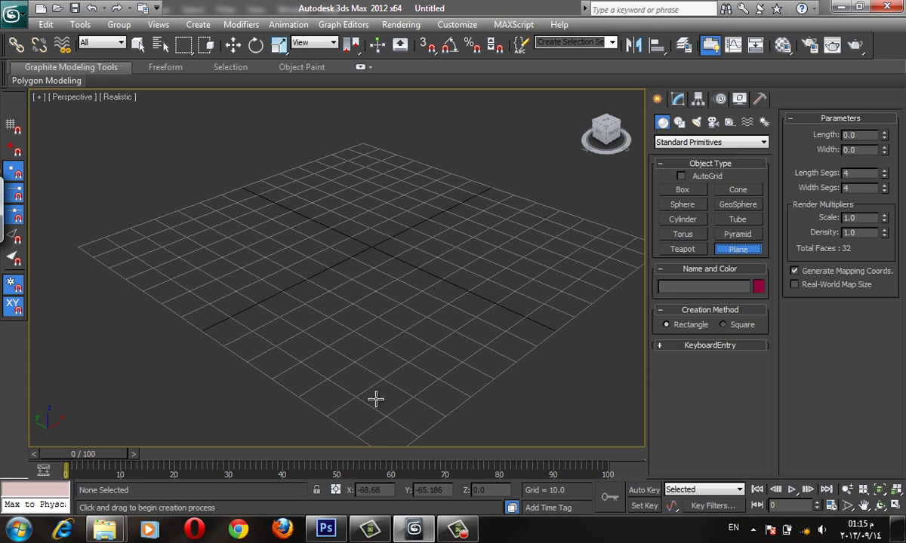
{"action": "left_click_drag", "start_coordinate": [385, 180], "coordinate": [384, 145]}
{"action": "left_click", "coordinate": [682, 249]}
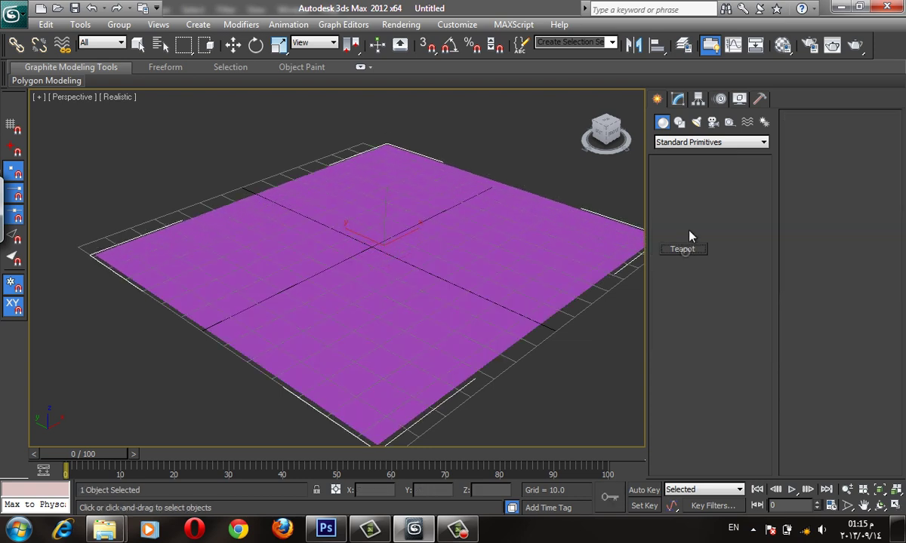
{"action": "left_click", "coordinate": [695, 178]}
{"action": "left_click_drag", "start_coordinate": [380, 253], "coordinate": [386, 273]}
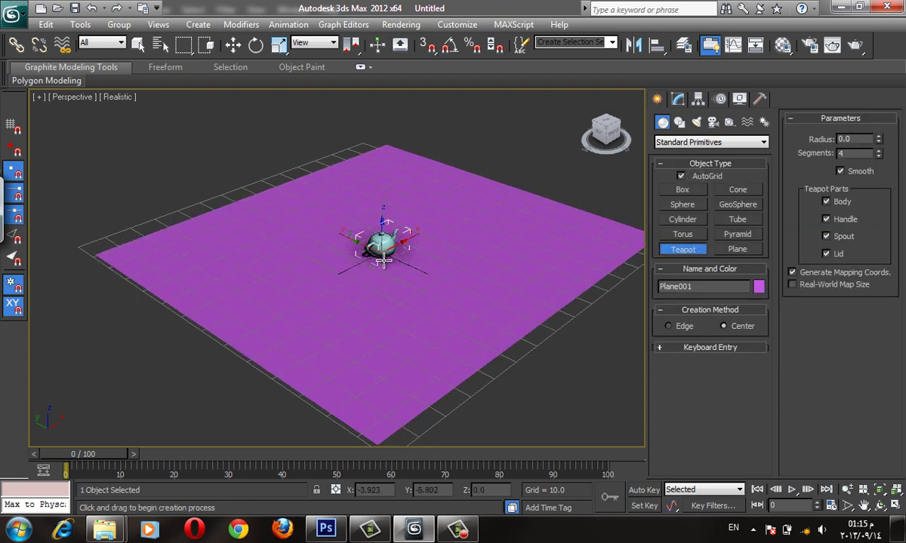
- Change the teapot's object colour to orange
{"action": "left_click", "coordinate": [759, 287]}
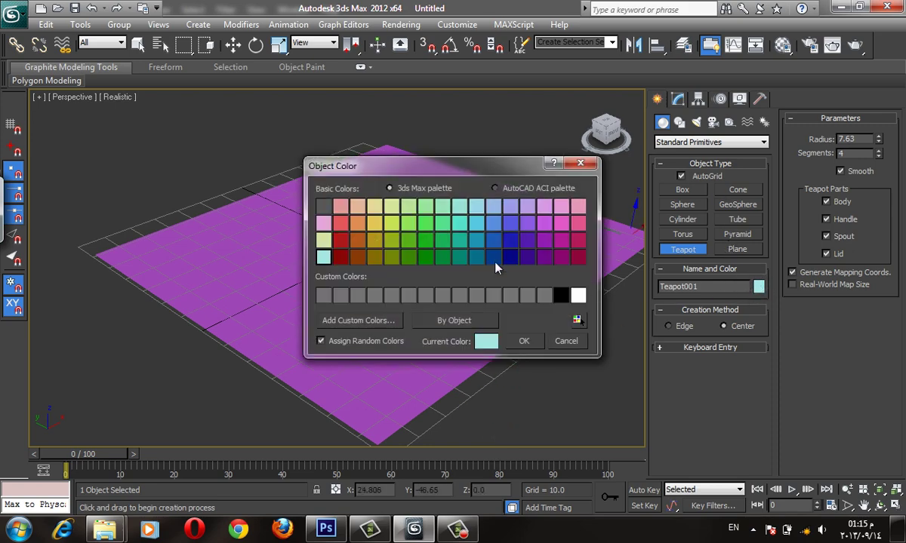
{"action": "left_click", "coordinate": [356, 241]}
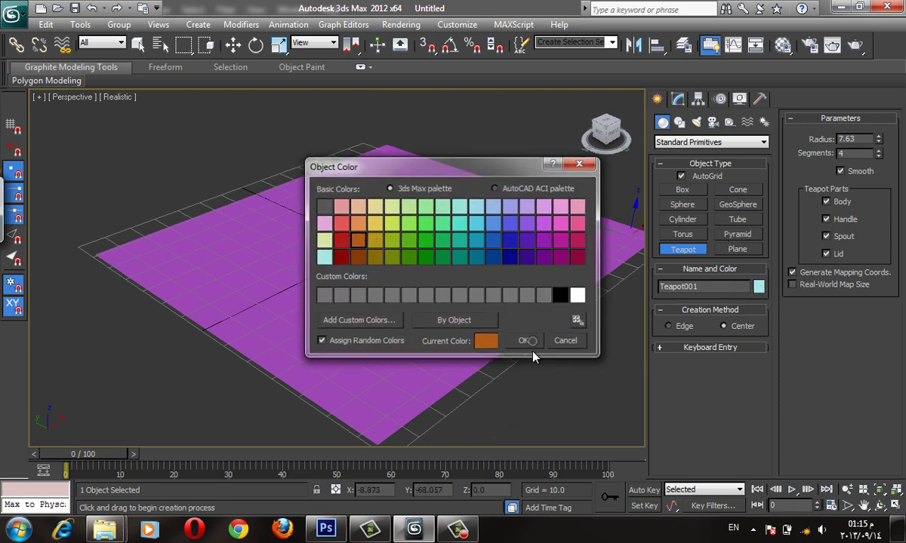
{"action": "left_click", "coordinate": [523, 341]}
{"action": "right_click", "coordinate": [528, 418]}
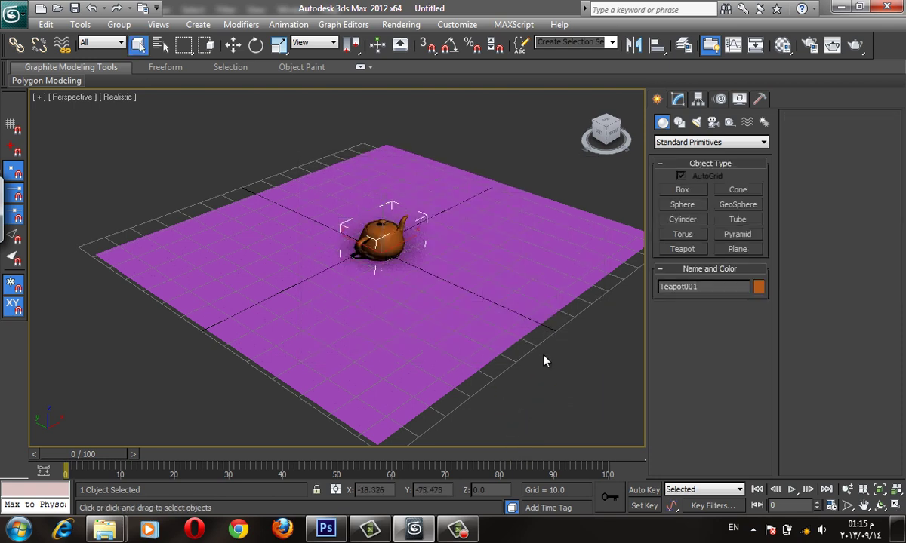
{"action": "left_click", "coordinate": [696, 122]}
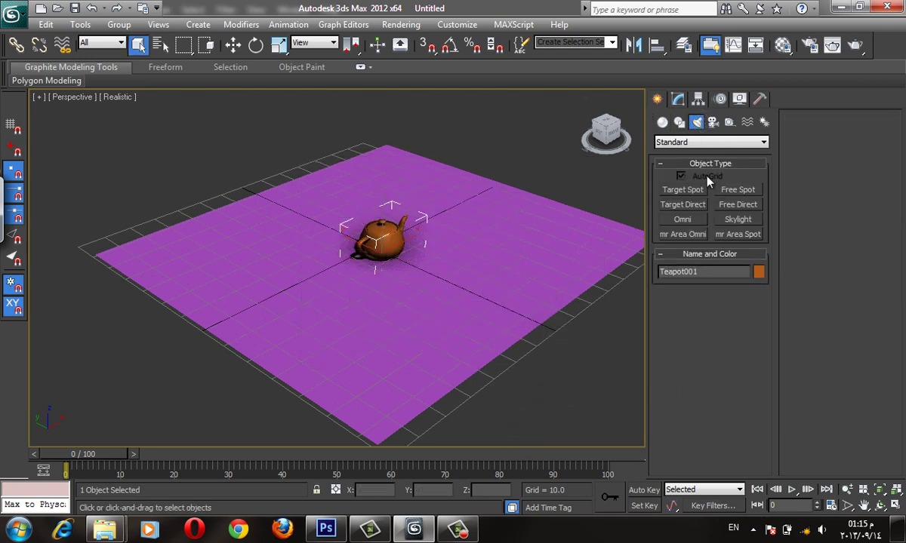
- Place omni light Omni001 above the teapot in a zoomed-out Front view
{"action": "left_click", "coordinate": [682, 220]}
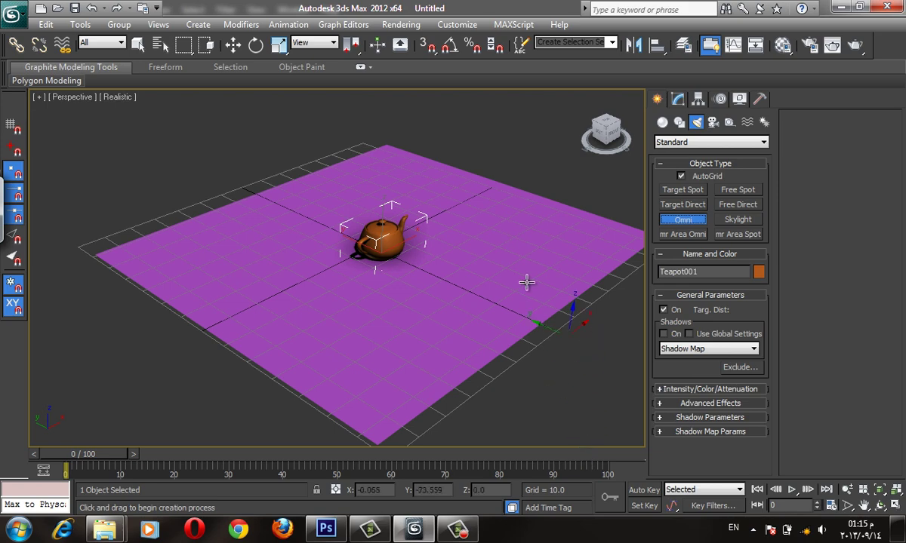
{"action": "key", "text": "f"}
{"action": "key", "text": "z"}
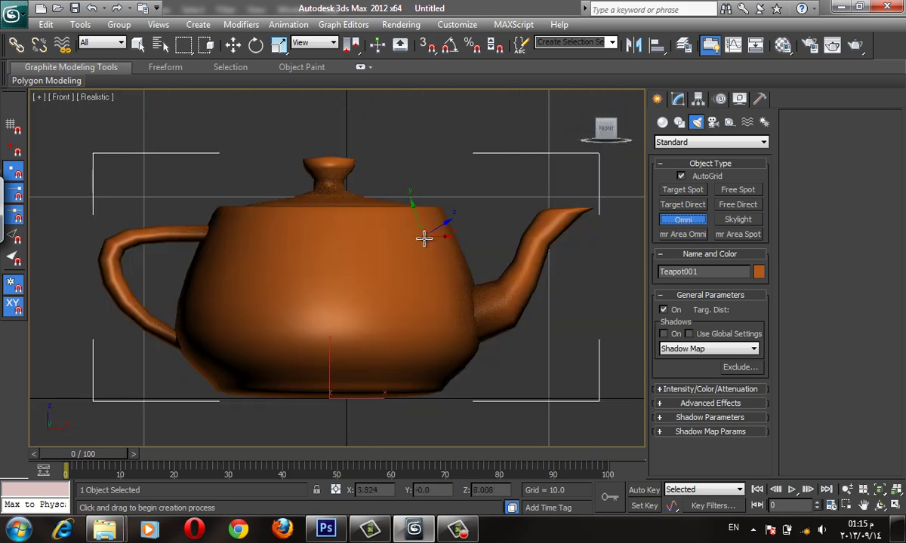
{"action": "right_click", "coordinate": [558, 263]}
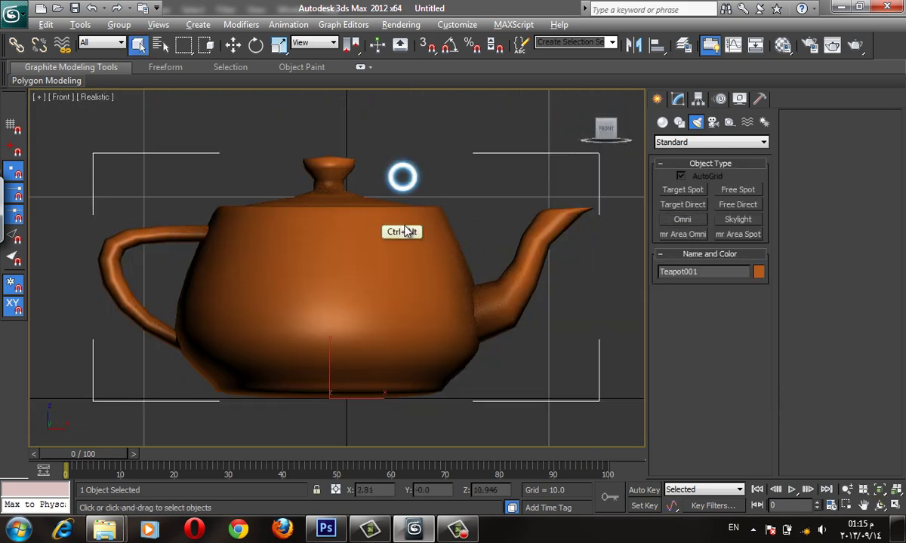
{"action": "key", "text": "alt+z"}
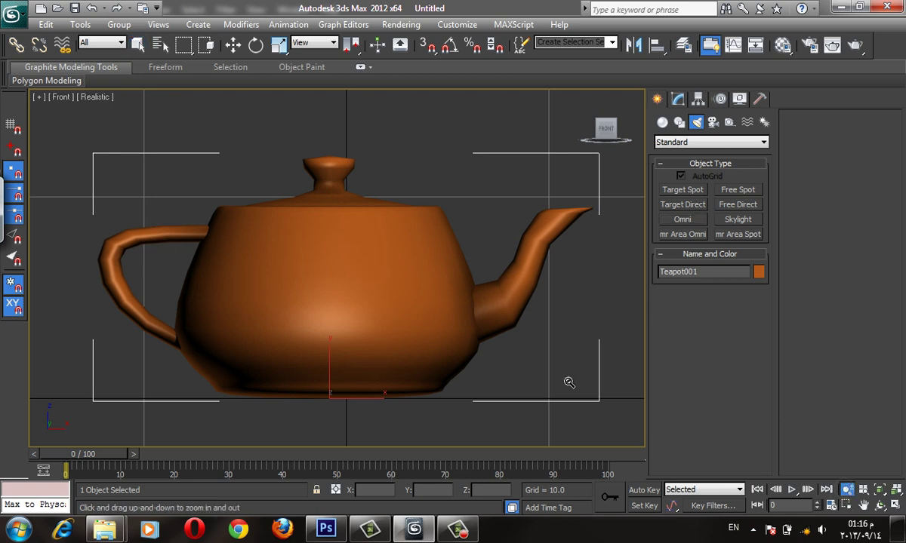
{"action": "mouse_move", "coordinate": [357, 199]}
{"action": "left_mouse_down"}
{"action": "mouse_move", "coordinate": [379, 196]}
{"action": "mouse_move", "coordinate": [385, 235]}
{"action": "left_mouse_up"}
{"action": "right_click", "coordinate": [369, 198]}
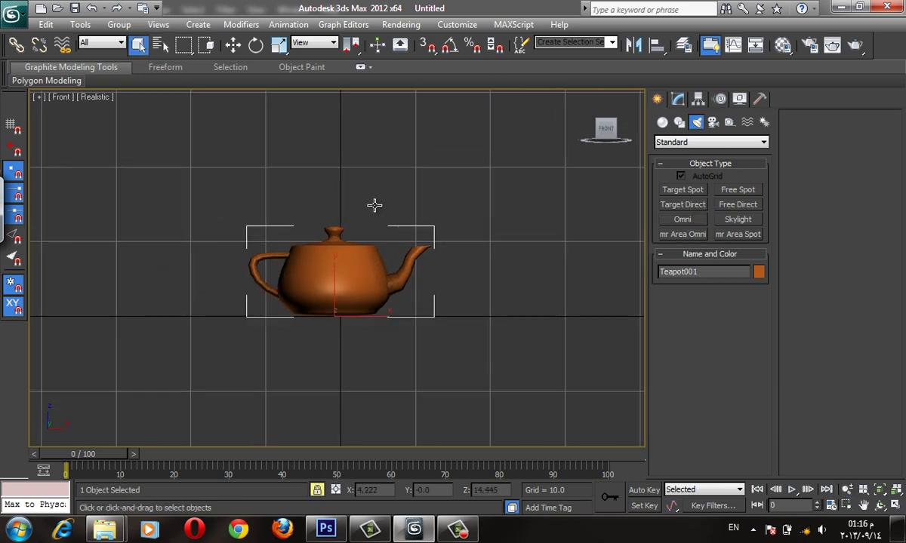
{"action": "left_click", "coordinate": [681, 221]}
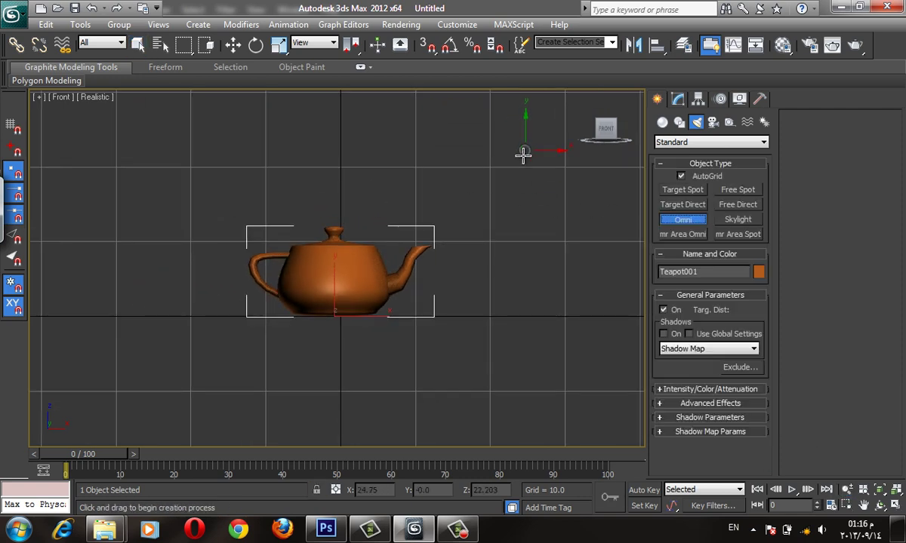
{"action": "left_click", "coordinate": [525, 151]}
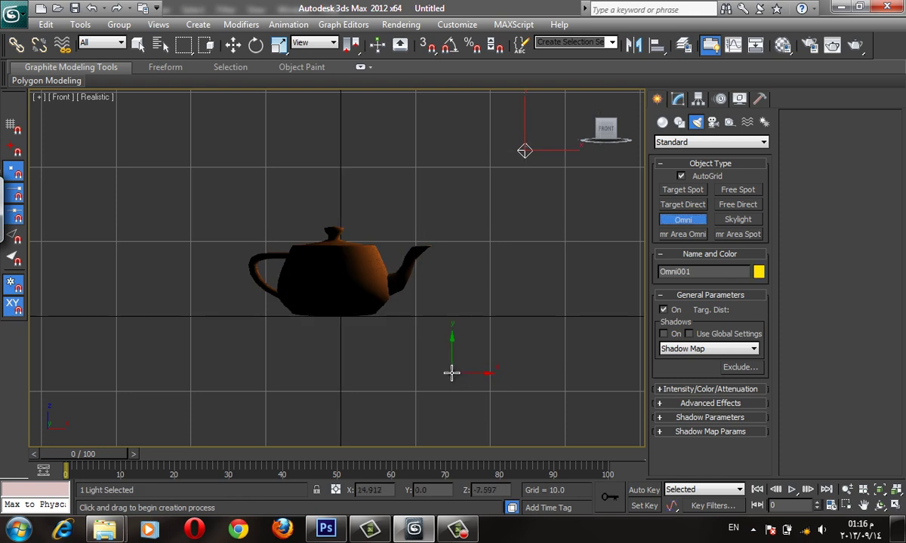
{"action": "right_click", "coordinate": [530, 160]}
- Orbit and pan the Perspective view to show teapot, light and plane
{"action": "key", "text": "p"}
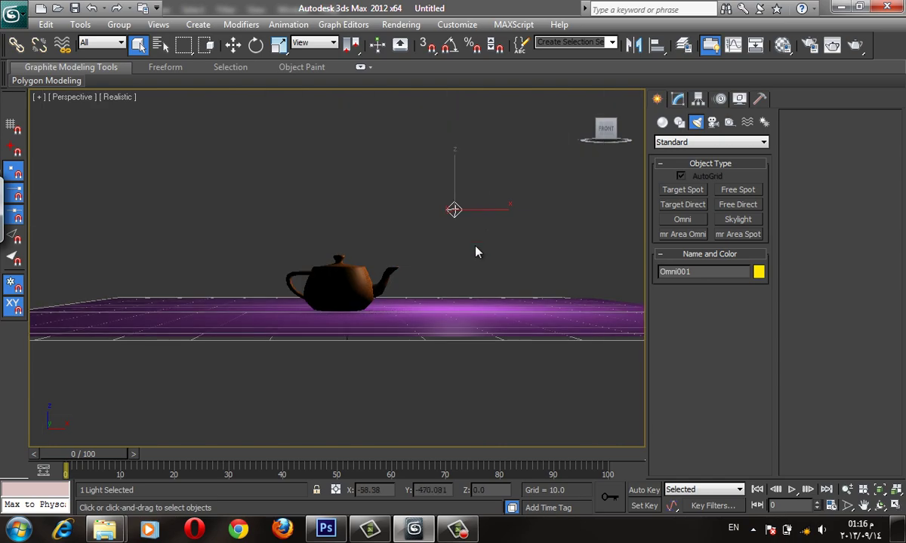
{"action": "mouse_move", "coordinate": [476, 253]}
{"action": "middle_mouse_down", "text": "alt"}
{"action": "mouse_move", "coordinate": [411, 307]}
{"action": "mouse_move", "coordinate": [363, 298]}
{"action": "mouse_move", "coordinate": [396, 314]}
{"action": "mouse_move", "coordinate": [297, 268]}
{"action": "middle_mouse_up", "text": "alt"}
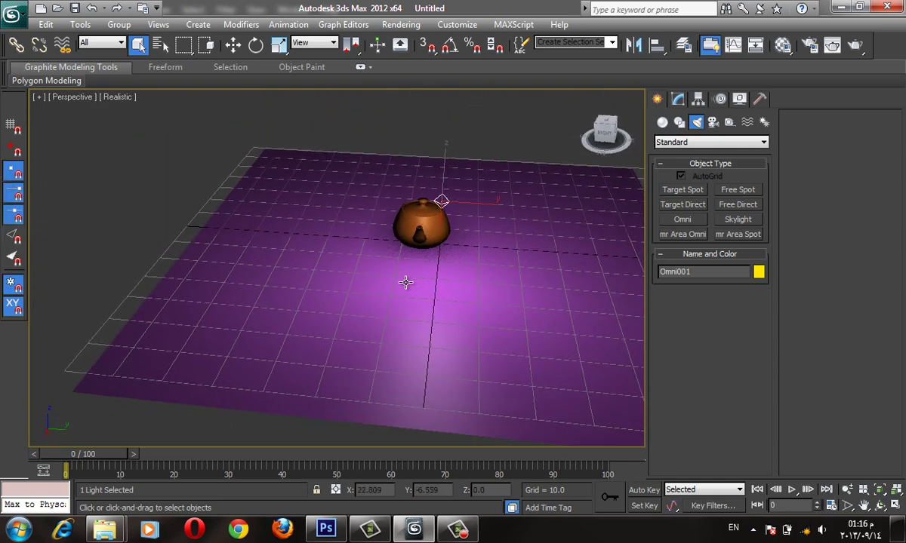
{"action": "mouse_move", "coordinate": [382, 266]}
{"action": "middle_mouse_down", "text": "alt"}
{"action": "mouse_move", "coordinate": [406, 259]}
{"action": "mouse_move", "coordinate": [311, 274]}
{"action": "middle_mouse_up", "text": "alt"}
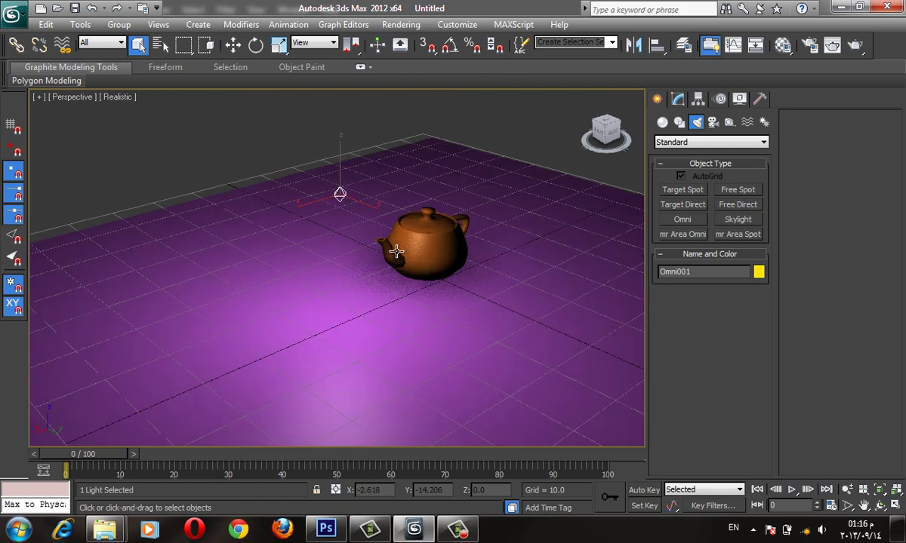
{"action": "scroll", "coordinate": [368, 264], "scroll_direction": "up", "scroll_amount": 3}
{"action": "middle_click_drag", "start_coordinate": [369, 269], "coordinate": [318, 319]}
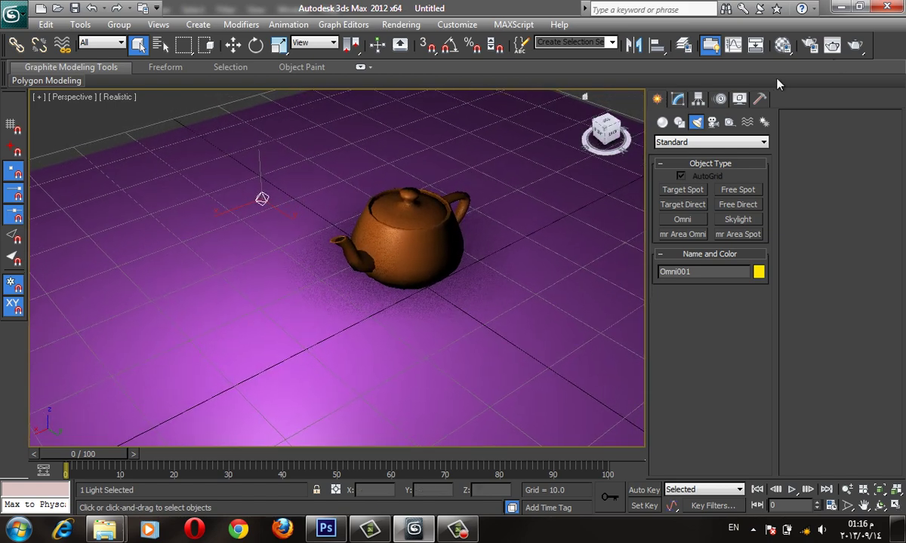
{"action": "left_click", "coordinate": [859, 47]}
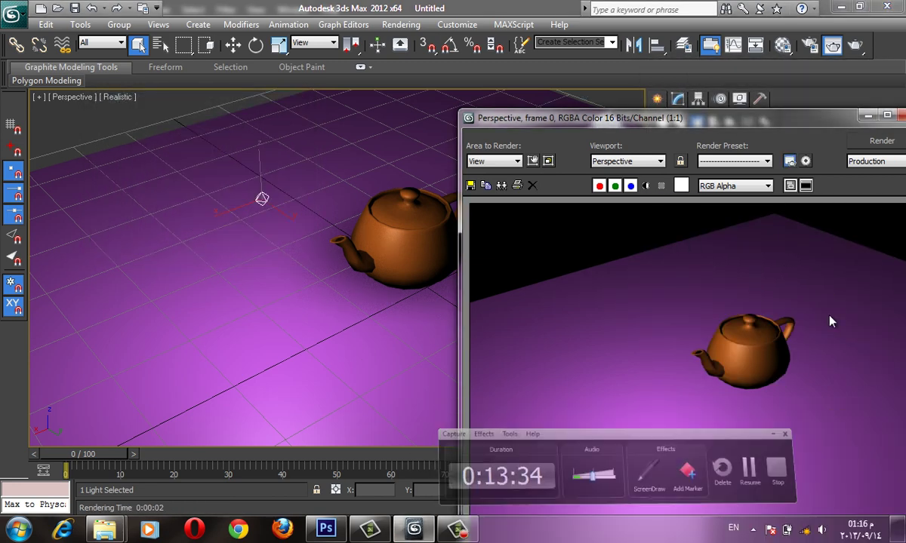
{"action": "left_click", "coordinate": [877, 141]}
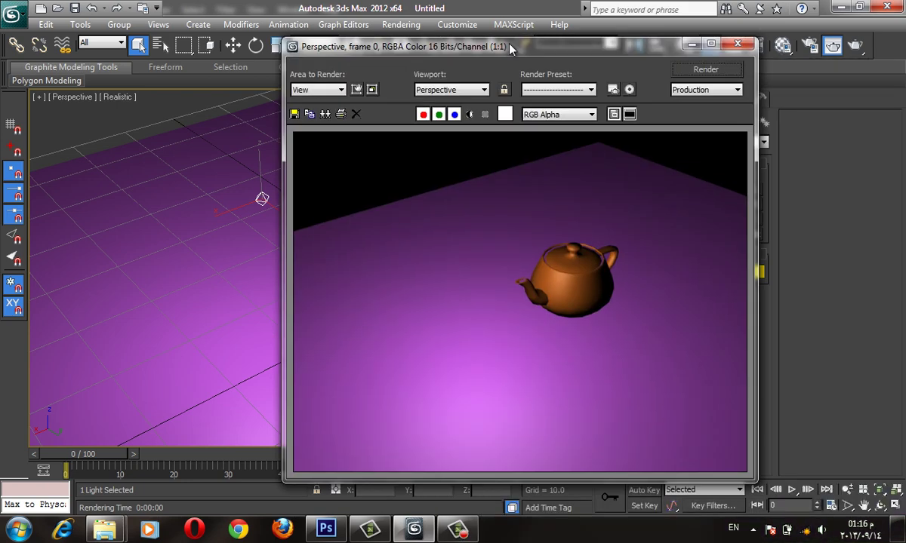
{"action": "left_click_drag", "start_coordinate": [700, 123], "coordinate": [478, 43]}
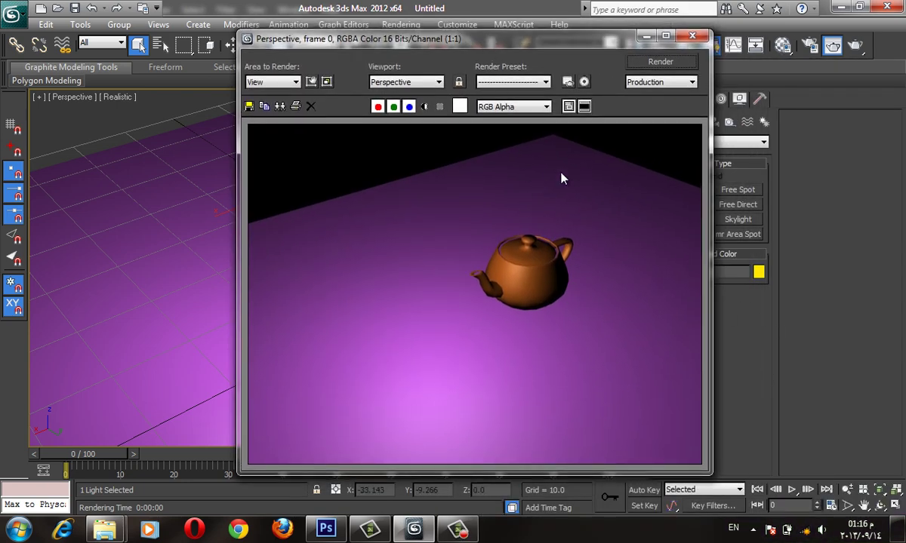
{"action": "left_click", "coordinate": [692, 36]}
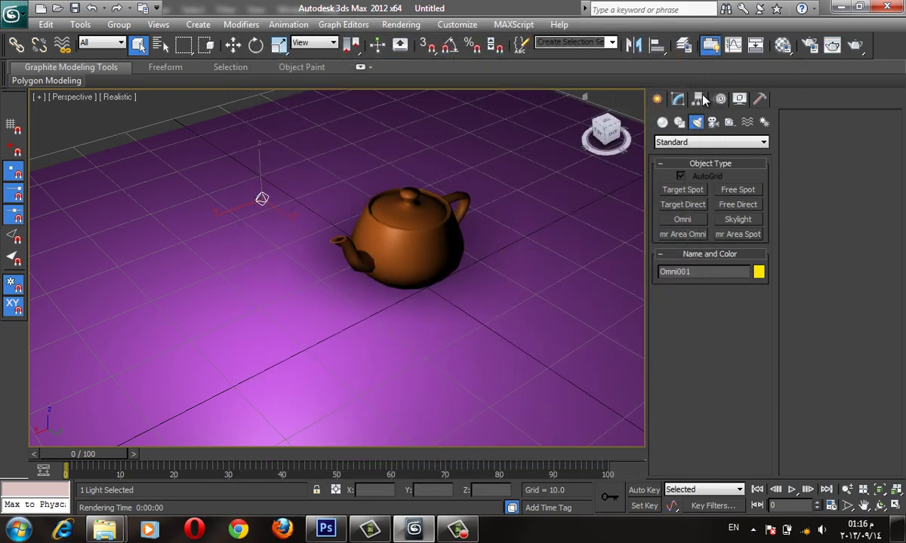
{"action": "left_click", "coordinate": [677, 99]}
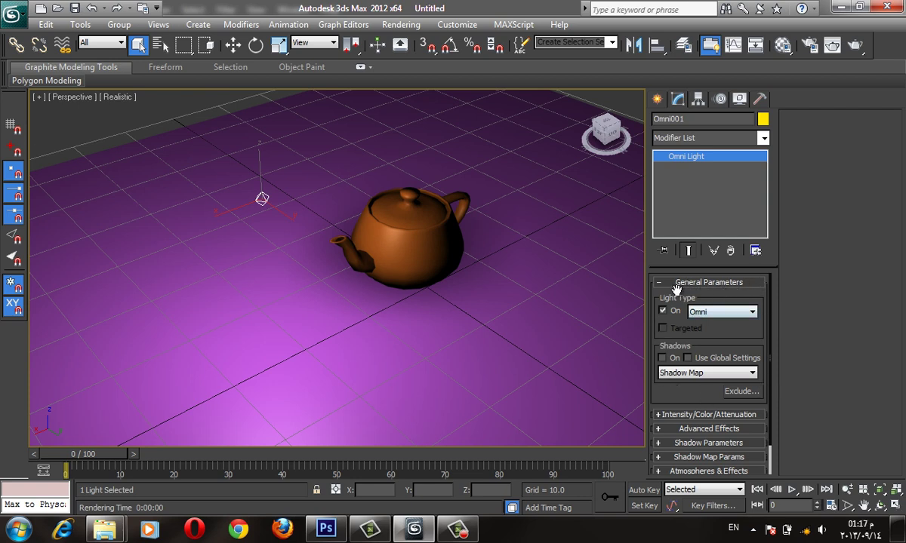
- Keep Omni as Omni001's light type and scroll down to its shadow settings
{"action": "left_click", "coordinate": [752, 313]}
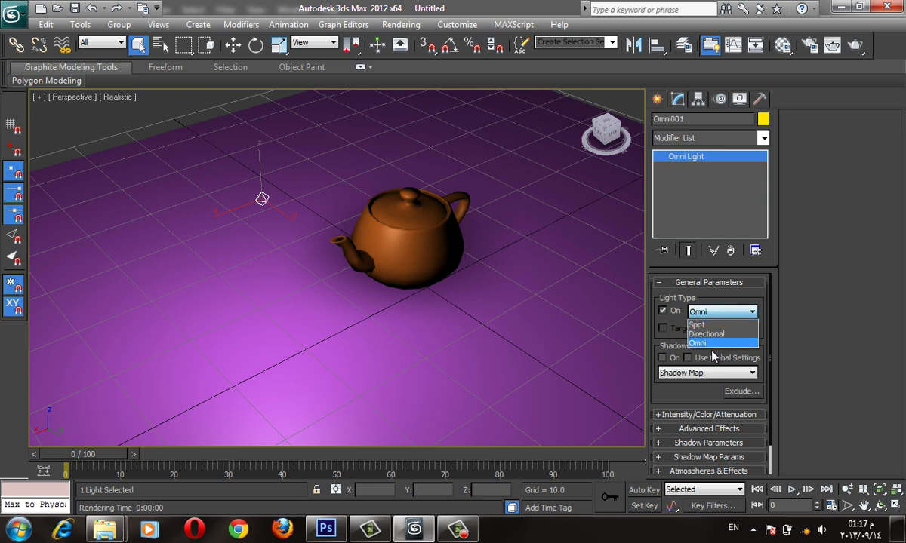
{"action": "left_click", "coordinate": [725, 309]}
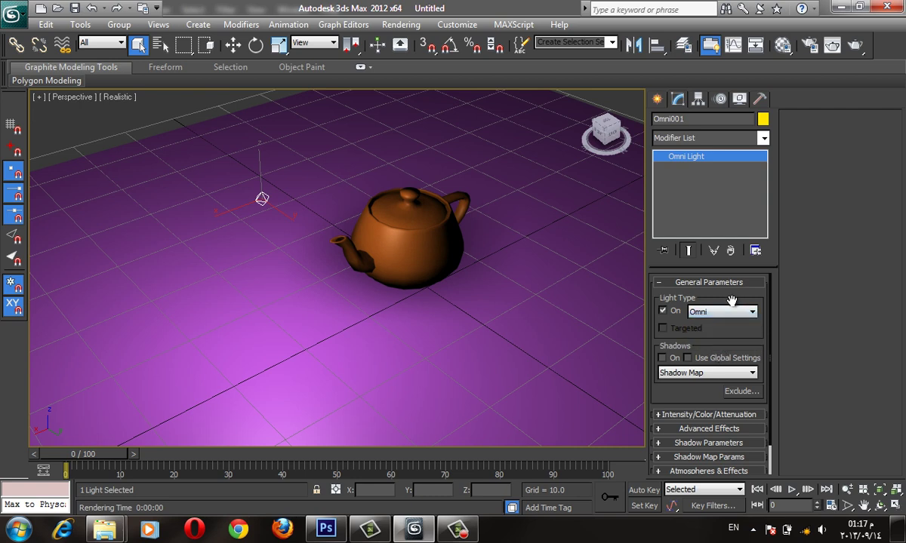
{"action": "scroll", "coordinate": [736, 323], "scroll_direction": "down", "scroll_amount": 1}
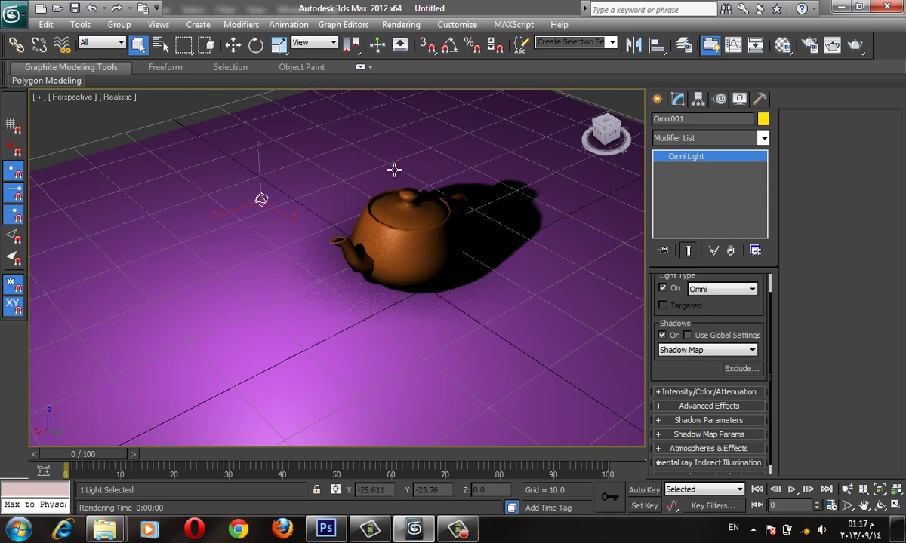
{"action": "left_click", "coordinate": [117, 98]}
{"action": "left_click", "coordinate": [140, 128]}
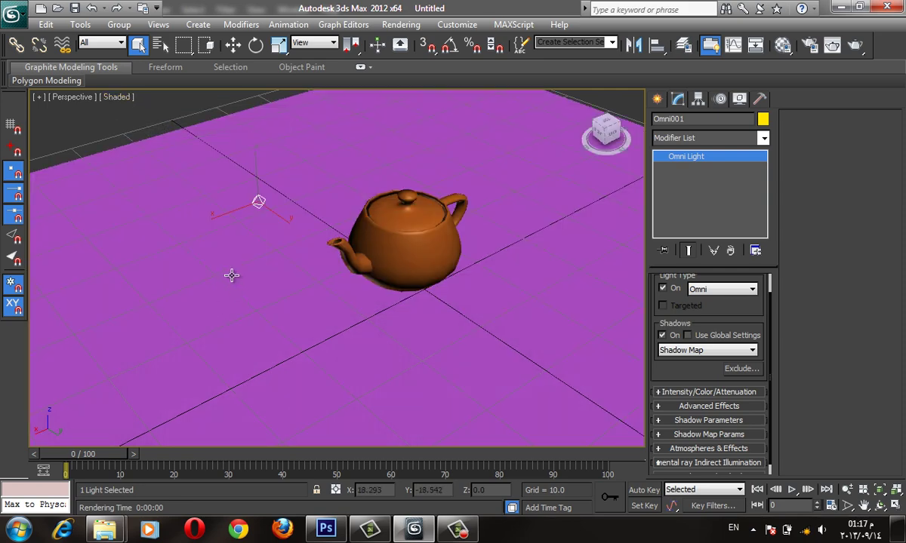
{"action": "left_click", "coordinate": [121, 98]}
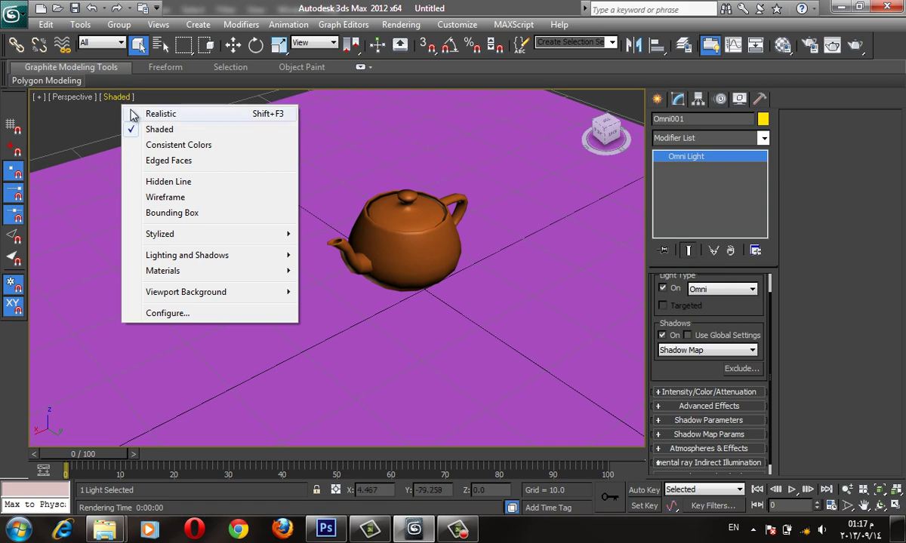
{"action": "left_click", "coordinate": [172, 113]}
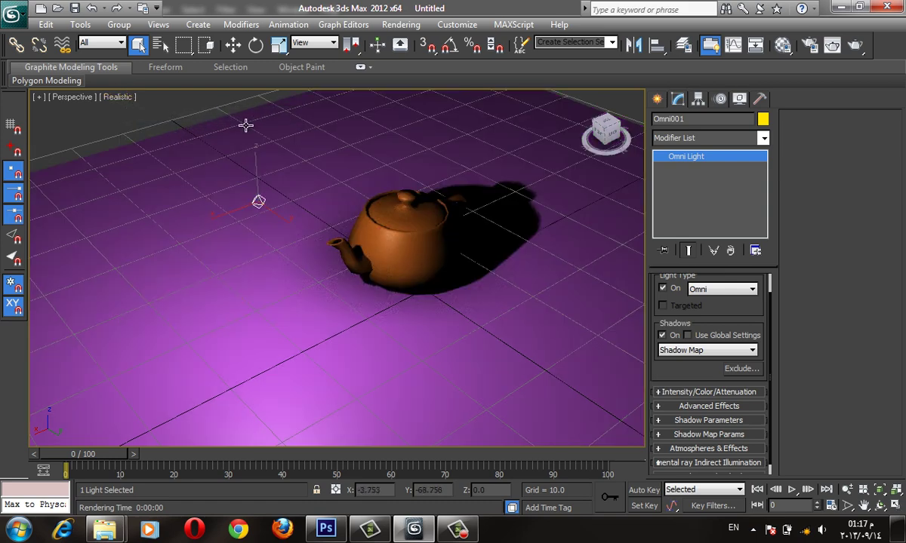
{"action": "middle_click_drag", "start_coordinate": [415, 190], "coordinate": [405, 205]}
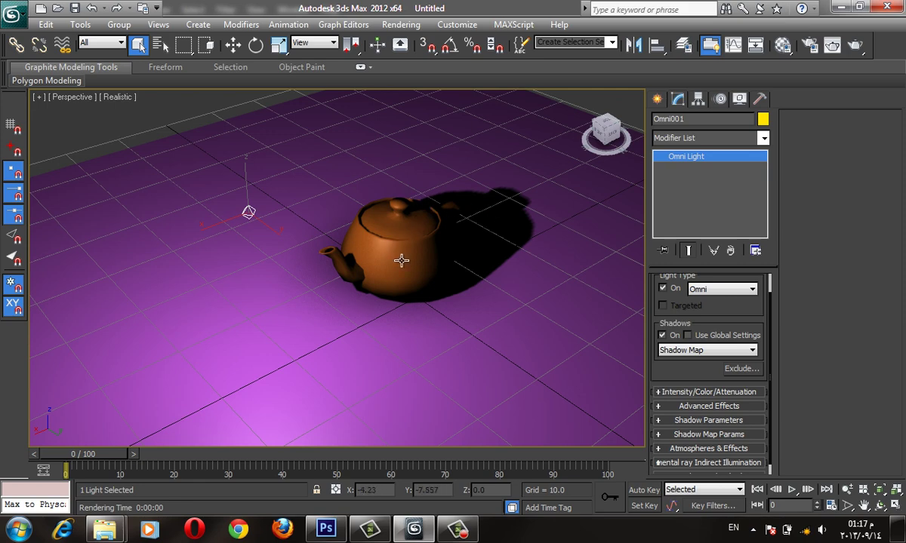
{"action": "mouse_move", "coordinate": [488, 284]}
{"action": "middle_mouse_down", "text": "alt"}
{"action": "mouse_move", "coordinate": [488, 292]}
{"action": "mouse_move", "coordinate": [416, 240]}
{"action": "mouse_move", "coordinate": [437, 275]}
{"action": "mouse_move", "coordinate": [497, 267]}
{"action": "mouse_move", "coordinate": [463, 265]}
{"action": "mouse_move", "coordinate": [528, 249]}
{"action": "middle_mouse_up", "text": "alt"}
- Render the scene to inspect the teapot's shadow, then list Omni001's shadow types
{"action": "left_click", "coordinate": [831, 44]}
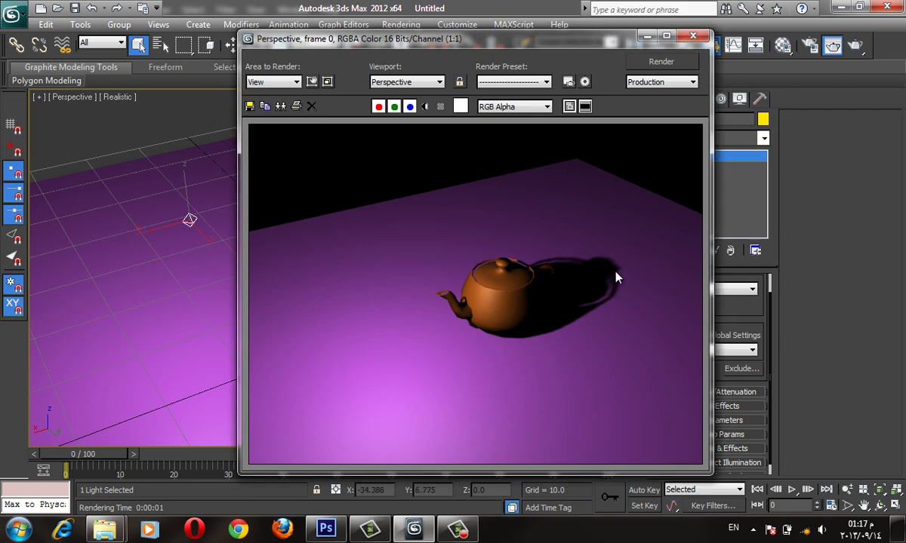
{"action": "scroll", "coordinate": [617, 277], "scroll_direction": "up", "scroll_amount": 2}
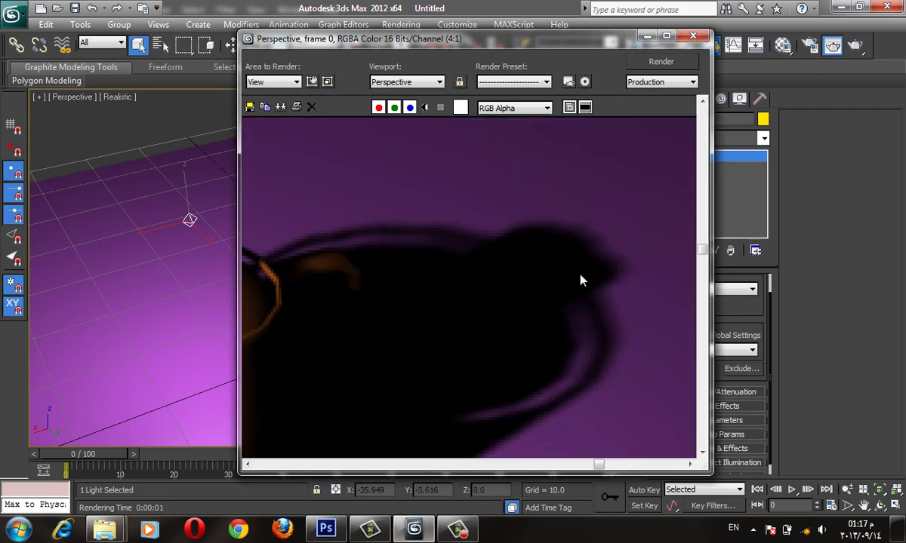
{"action": "scroll", "coordinate": [640, 275], "scroll_direction": "down", "scroll_amount": 1}
{"action": "left_click", "coordinate": [691, 37]}
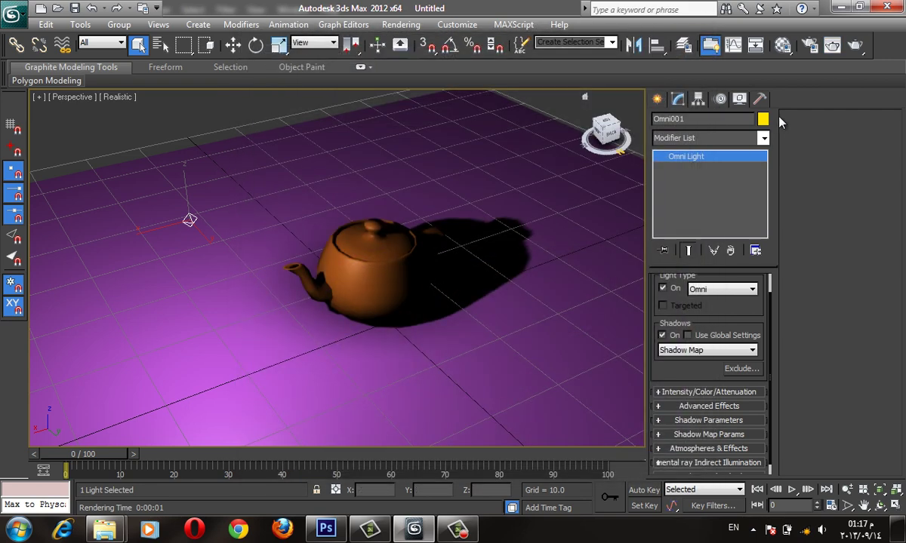
{"action": "scroll", "coordinate": [668, 332], "scroll_direction": "up", "scroll_amount": 1}
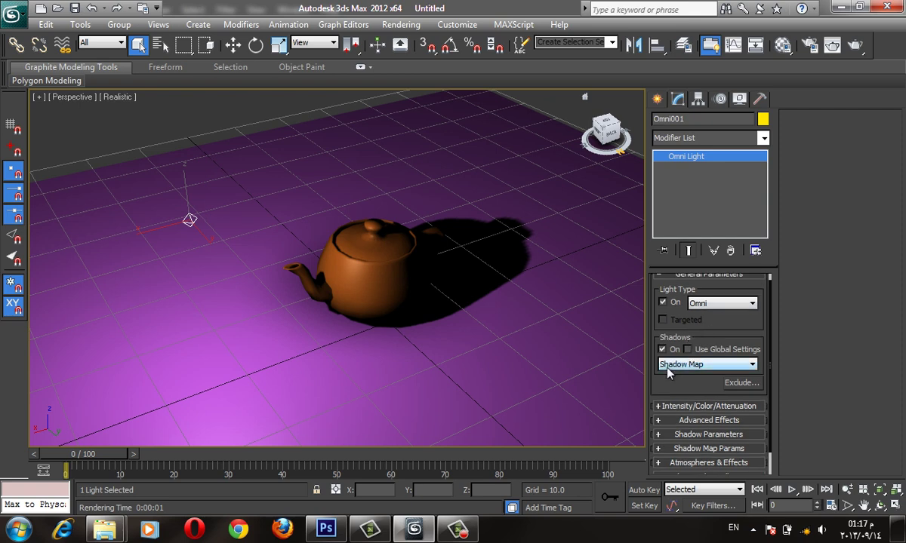
{"action": "left_click", "coordinate": [723, 367]}
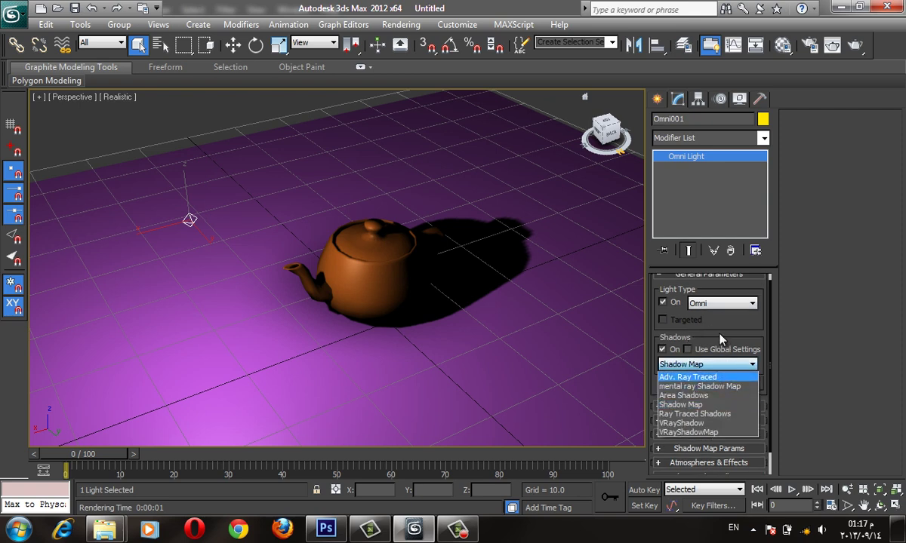
- Select Shadow Map in Omni001's Shadows dropdown and scroll the panel down
{"action": "left_click", "coordinate": [667, 338]}
{"action": "scroll", "coordinate": [701, 362], "scroll_direction": "down", "scroll_amount": 1}
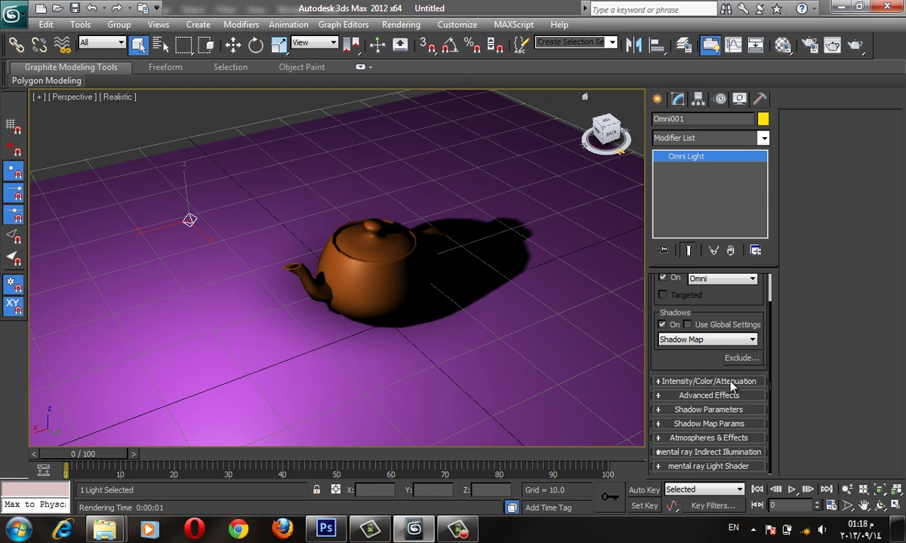
- Raise Omni001's Multiplier to about 1.9 and render to check the brighter scene
{"action": "left_click", "coordinate": [705, 383]}
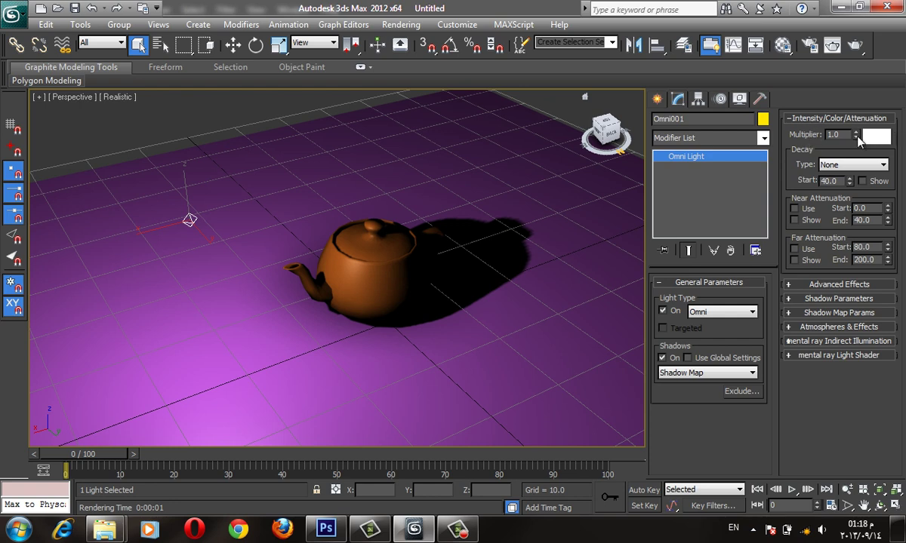
{"action": "mouse_move", "coordinate": [856, 135]}
{"action": "left_mouse_down"}
{"action": "mouse_move", "coordinate": [847, 160]}
{"action": "mouse_move", "coordinate": [854, 80]}
{"action": "left_mouse_up"}
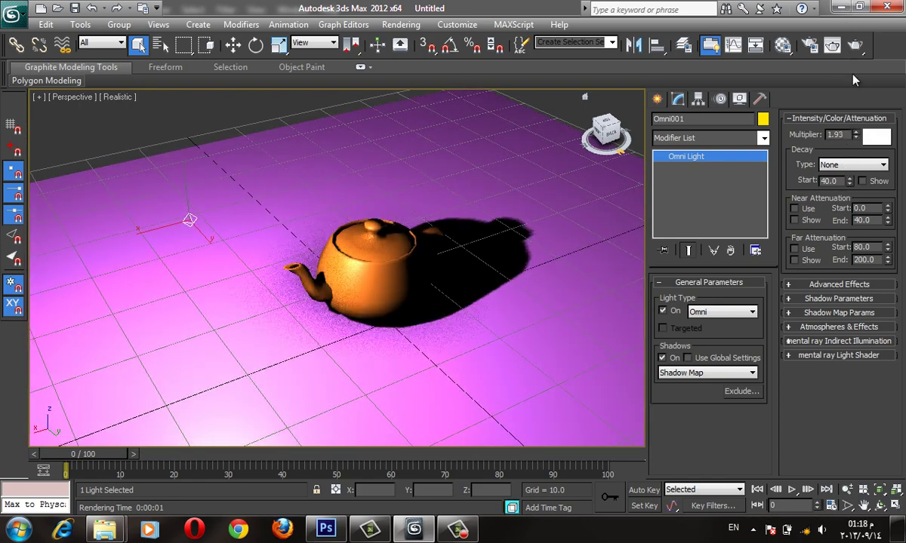
{"action": "left_click", "coordinate": [832, 46]}
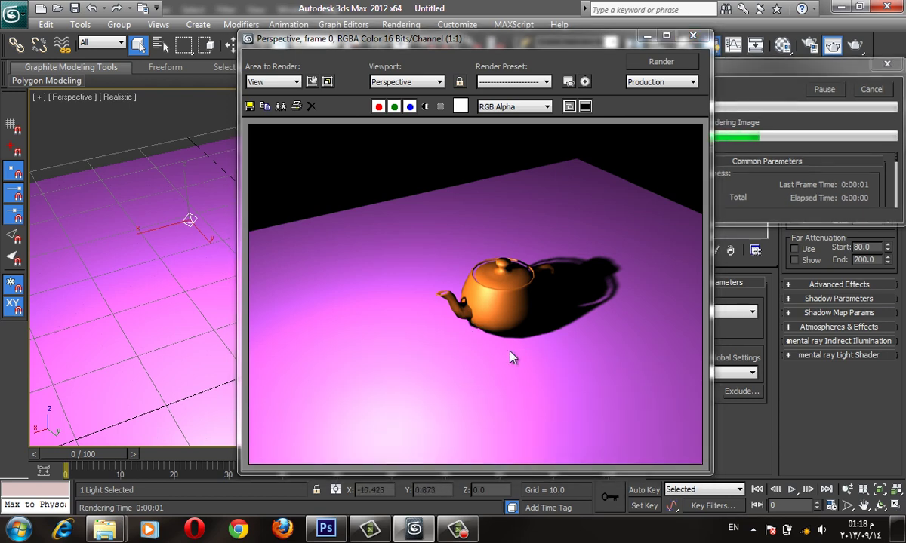
{"action": "left_click", "coordinate": [693, 35]}
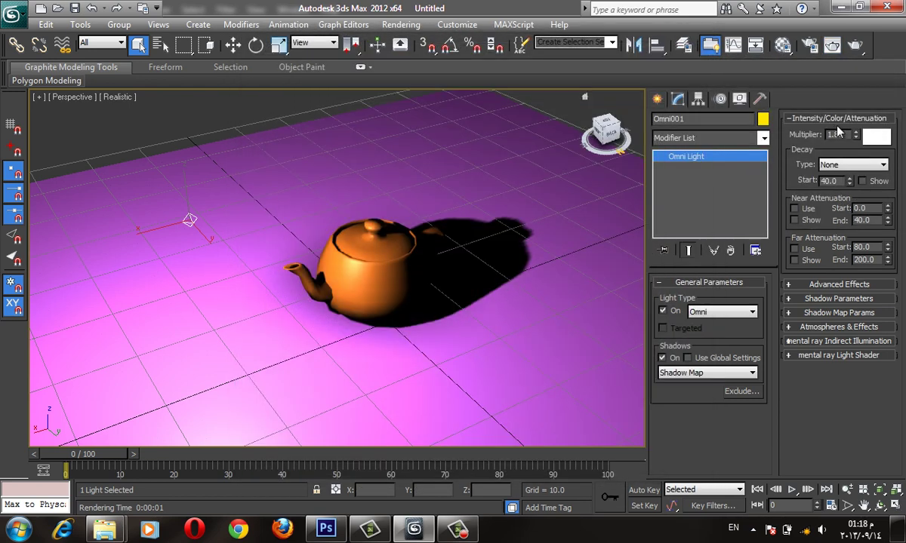
- Tint Omni001's light colour pale green in the Color Selector, then view the sketch board
{"action": "left_click", "coordinate": [877, 136]}
{"action": "left_click", "coordinate": [344, 105]}
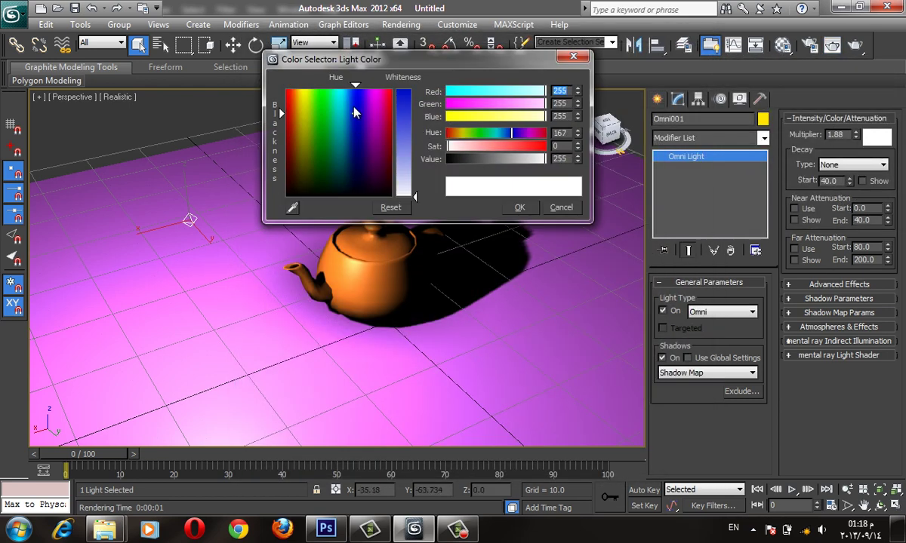
{"action": "left_click_drag", "start_coordinate": [400, 168], "coordinate": [406, 133]}
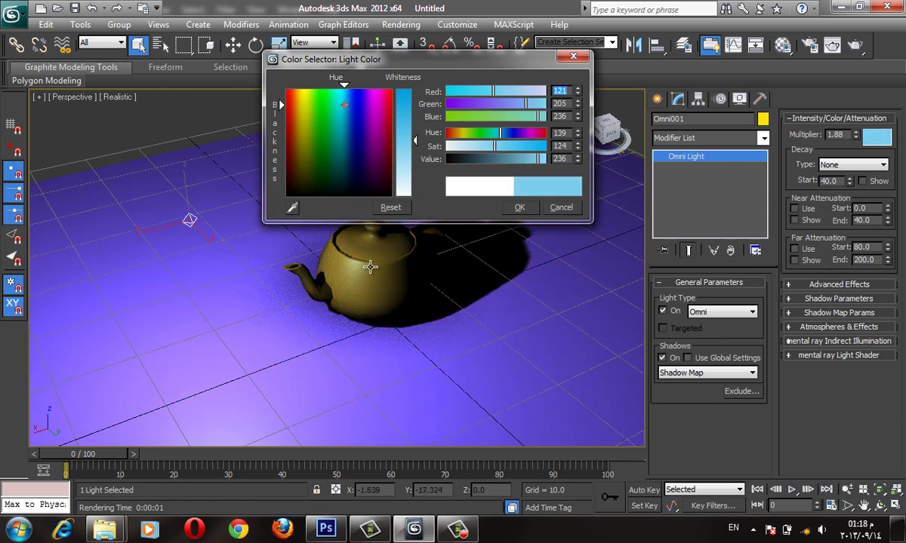
{"action": "left_click_drag", "start_coordinate": [337, 127], "coordinate": [327, 99]}
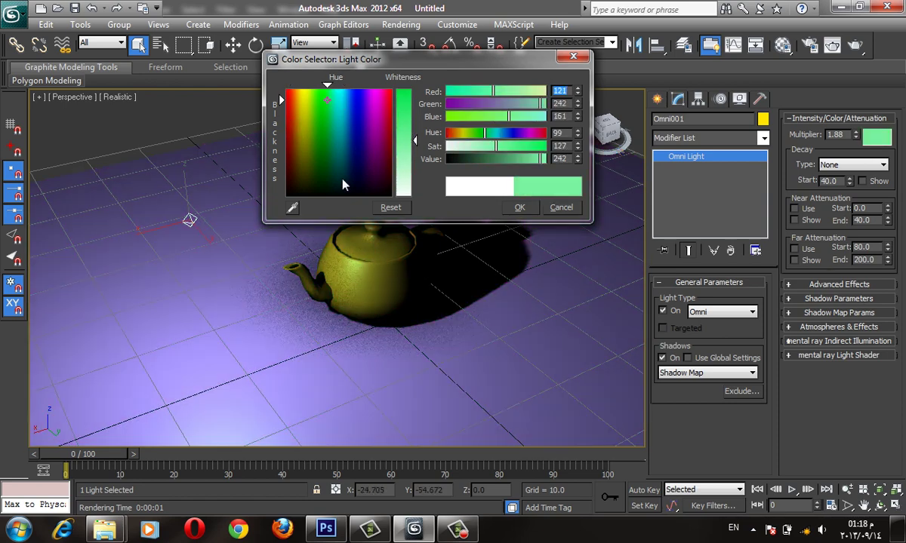
{"action": "left_click", "coordinate": [326, 528]}
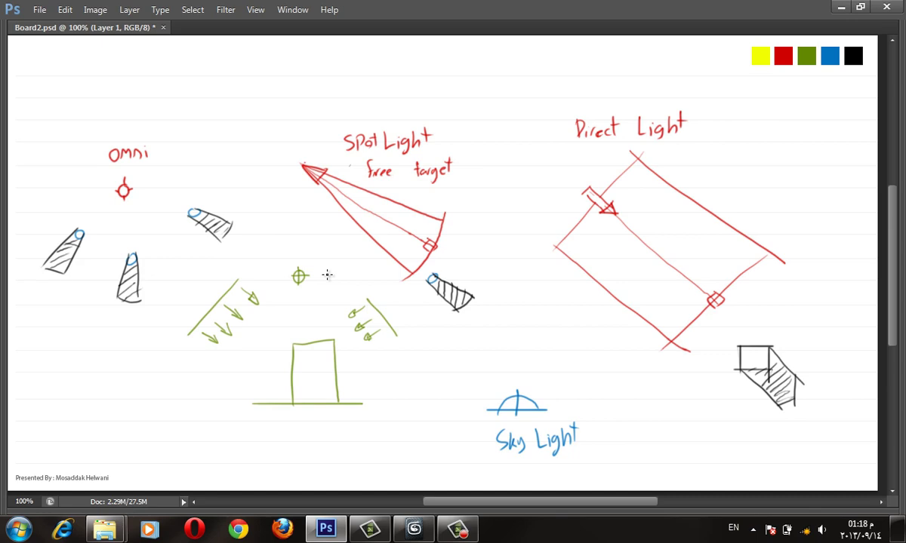
- Try green, orange and white light colours and test-render the white
{"action": "left_click", "coordinate": [840, 6]}
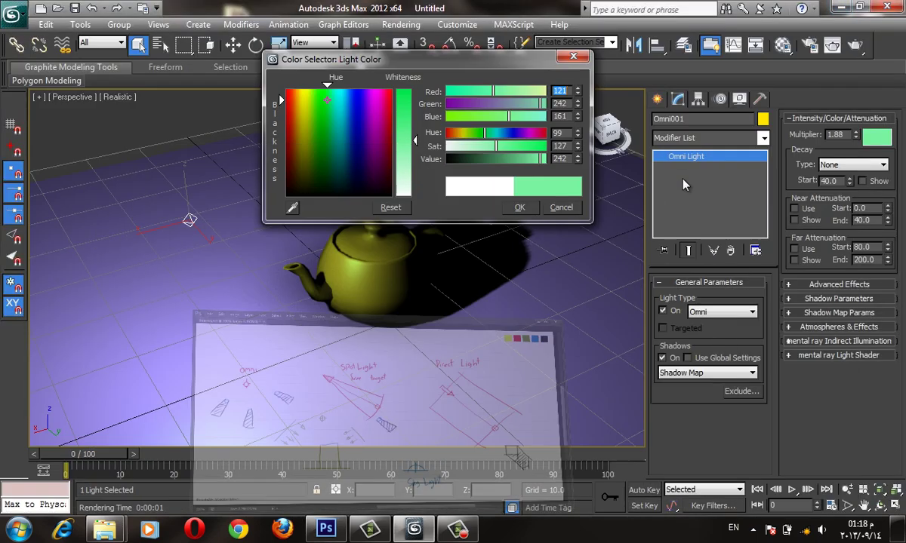
{"action": "left_click_drag", "start_coordinate": [416, 141], "coordinate": [414, 91]}
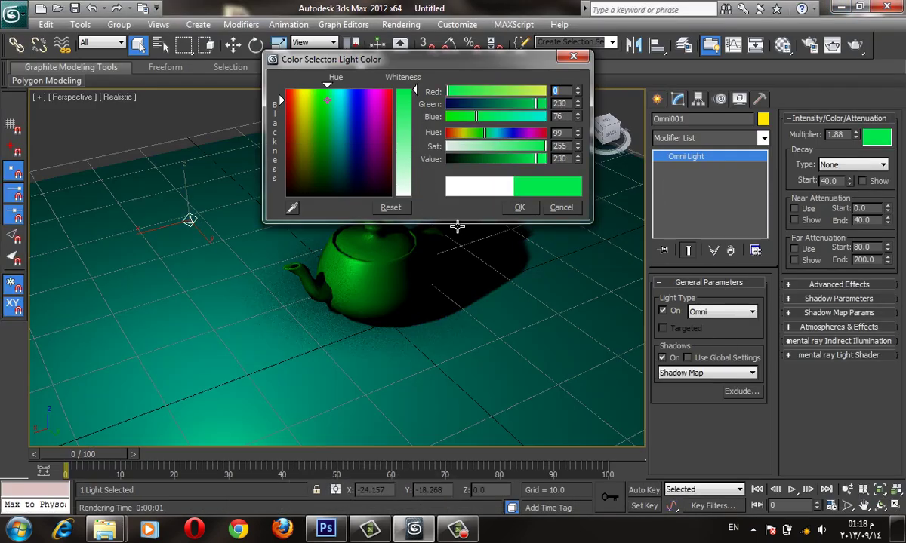
{"action": "left_click", "coordinate": [293, 88]}
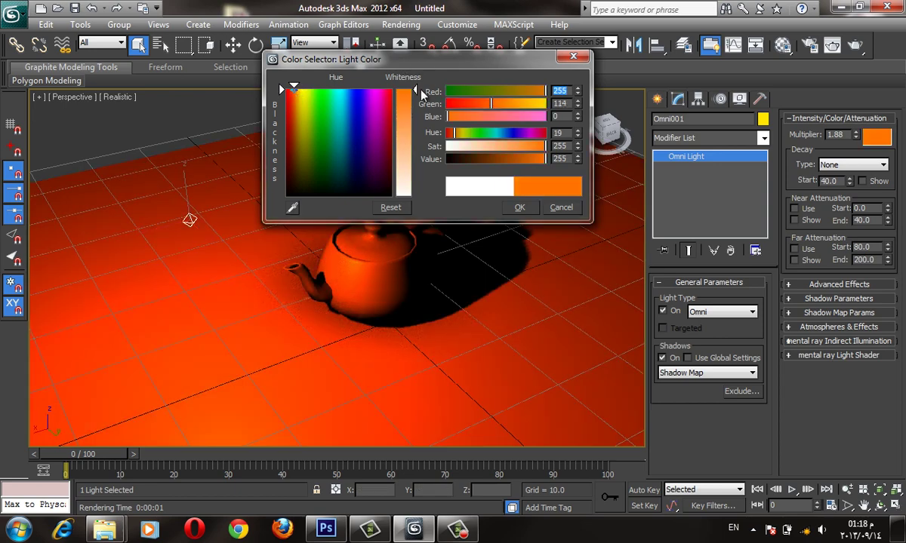
{"action": "mouse_move", "coordinate": [421, 92]}
{"action": "left_mouse_down"}
{"action": "mouse_move", "coordinate": [419, 198]}
{"action": "mouse_move", "coordinate": [392, 189]}
{"action": "left_mouse_up"}
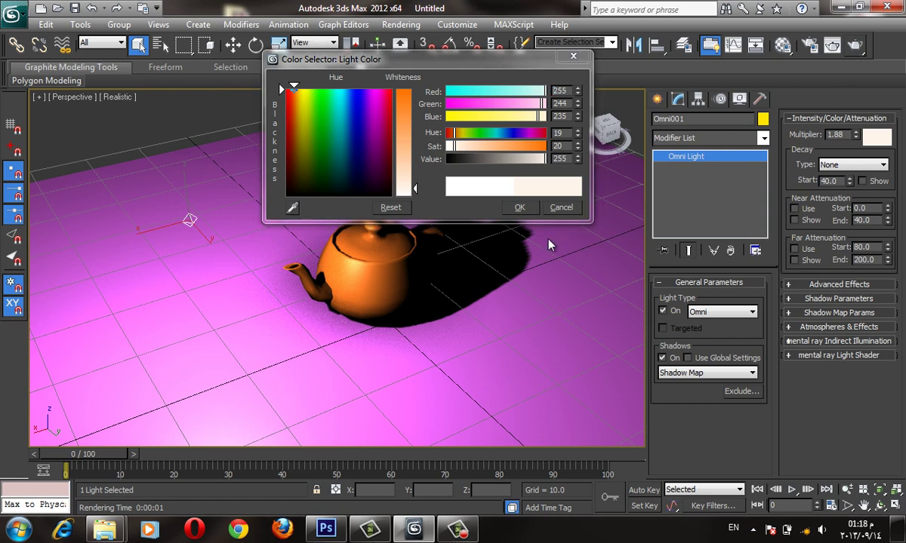
{"action": "key", "text": "shift+q"}
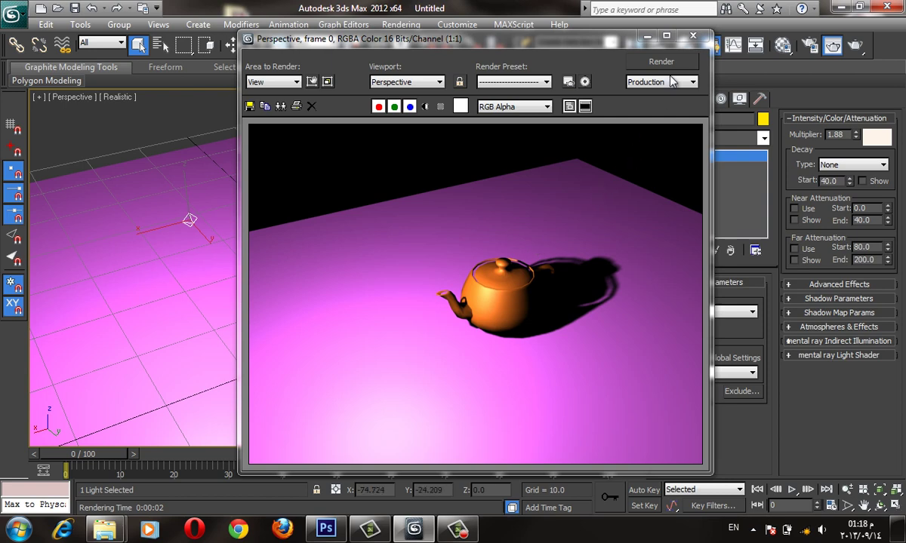
{"action": "left_click", "coordinate": [693, 35]}
- Test a peach tint, then set the light colour to pale warm white (255, 240, 228)
{"action": "left_click", "coordinate": [414, 133]}
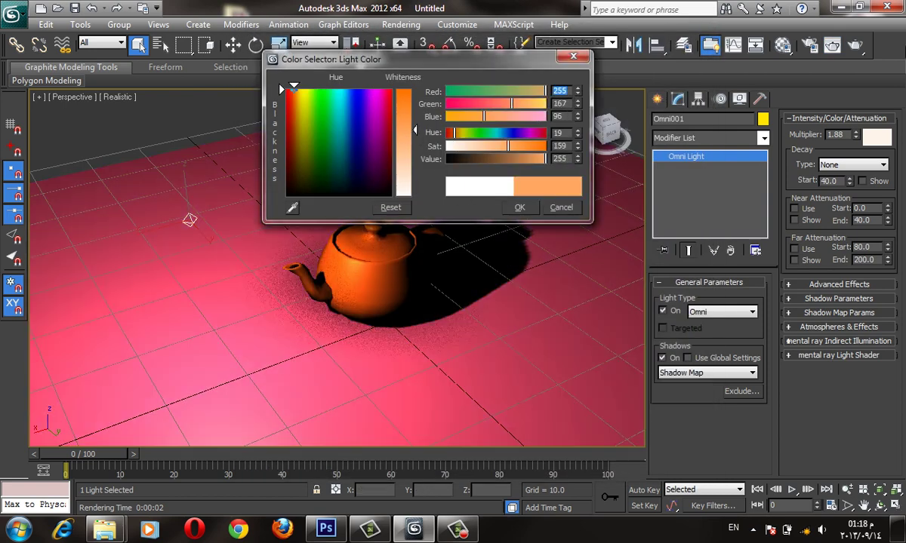
{"action": "key", "text": "shift+q"}
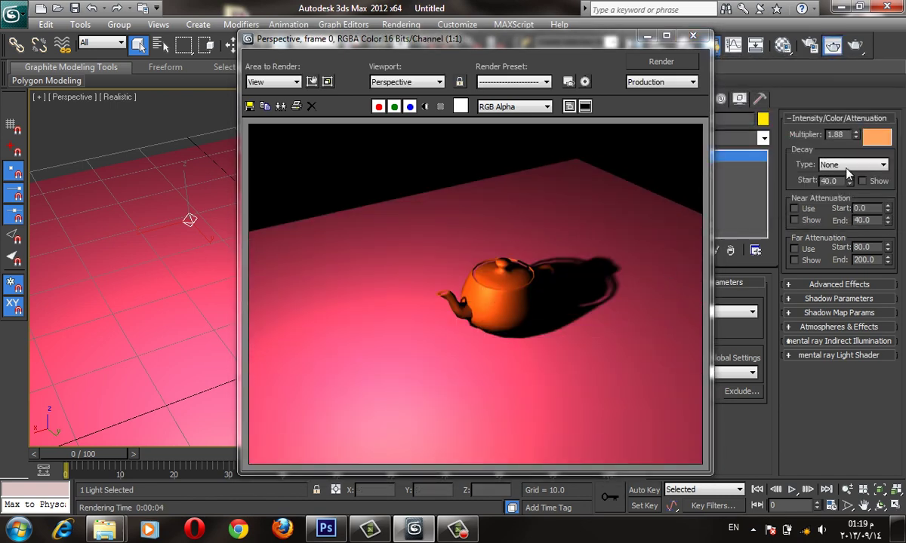
{"action": "left_click", "coordinate": [692, 36]}
{"action": "left_click", "coordinate": [876, 136]}
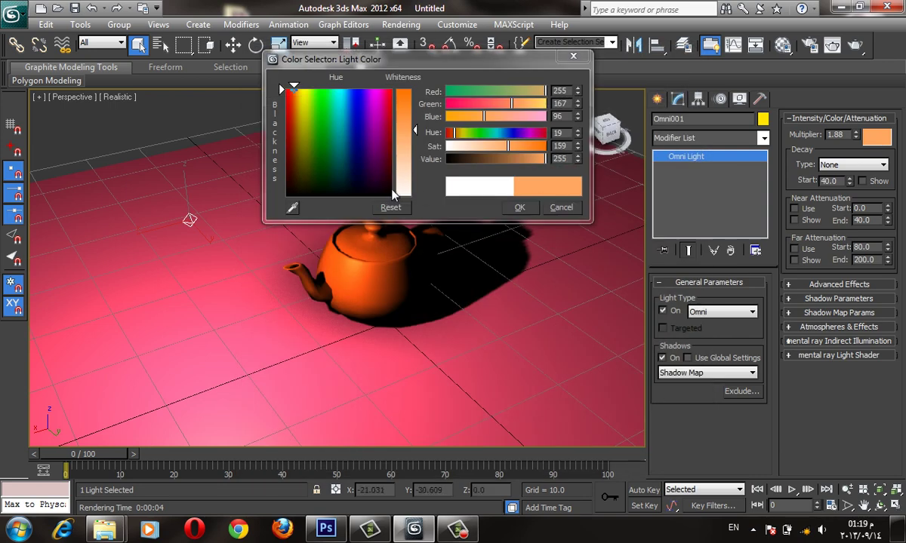
{"action": "left_click_drag", "start_coordinate": [412, 166], "coordinate": [414, 189]}
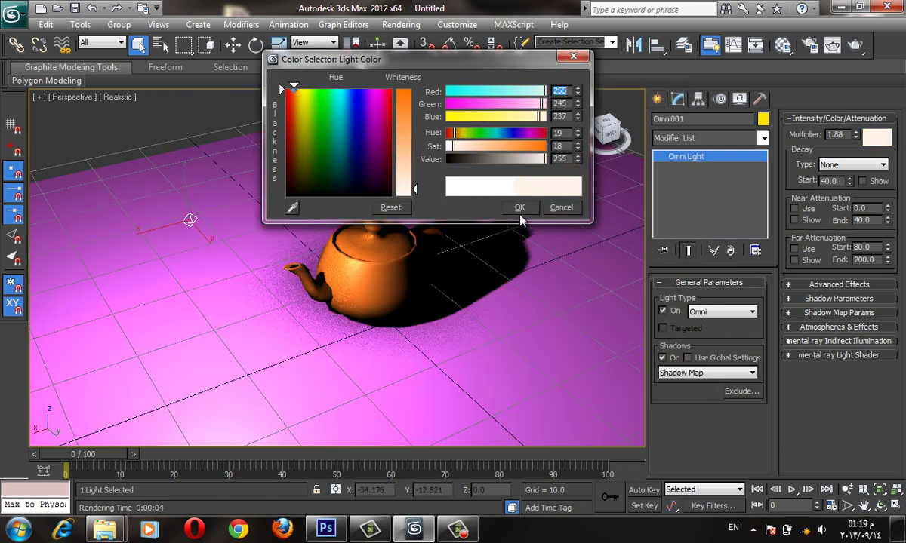
{"action": "left_click", "coordinate": [520, 206]}
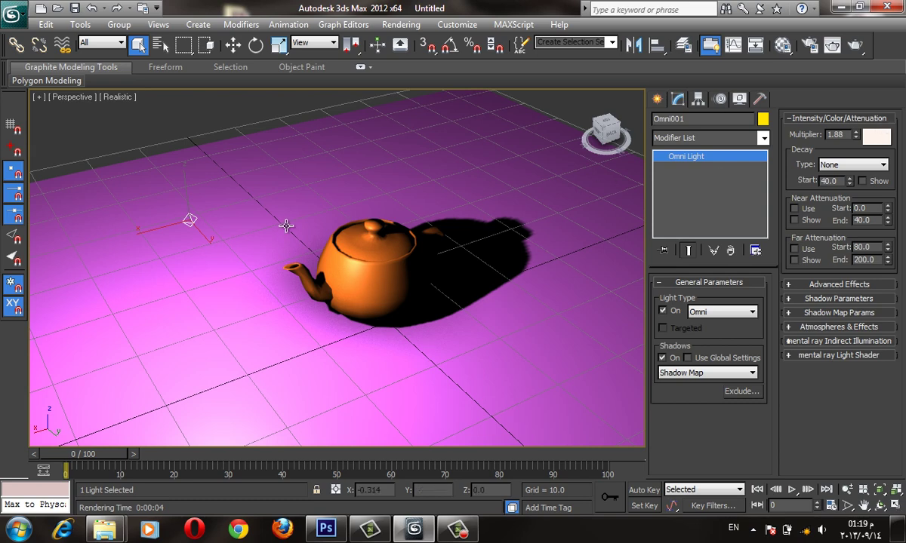
- Reframe the Perspective view and toggle the viewport grid off with G
{"action": "scroll", "coordinate": [276, 208], "scroll_direction": "down", "scroll_amount": 4}
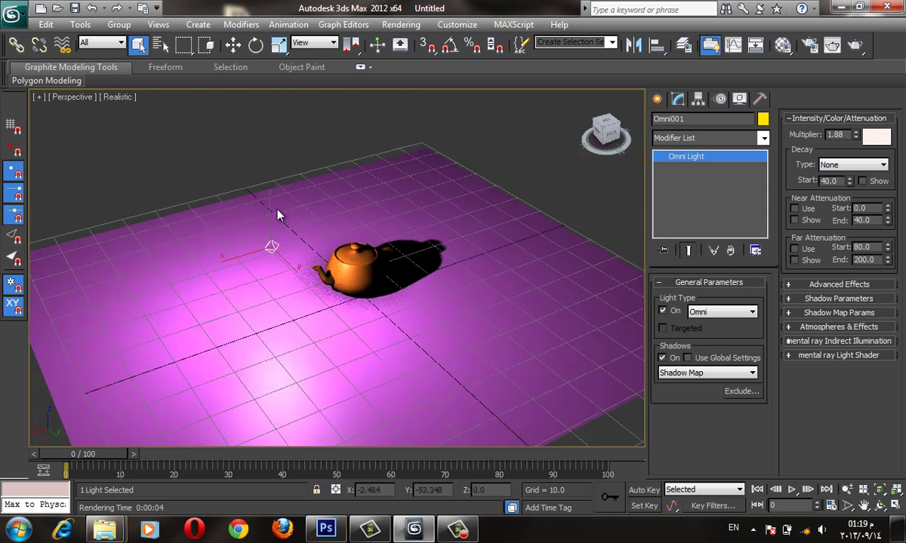
{"action": "scroll", "coordinate": [277, 214], "scroll_direction": "down", "scroll_amount": 2}
{"action": "scroll", "coordinate": [287, 253], "scroll_direction": "up", "scroll_amount": 2}
{"action": "scroll", "coordinate": [275, 250], "scroll_direction": "up", "scroll_amount": 2}
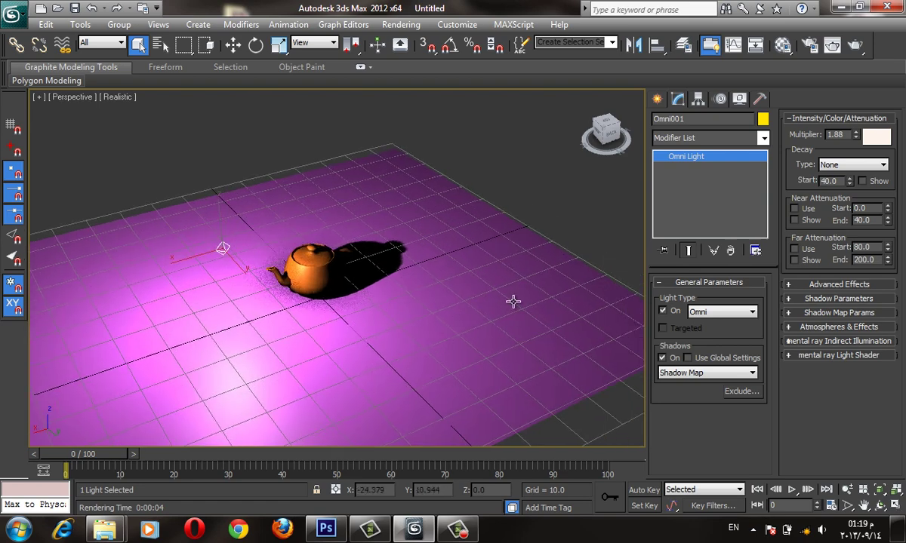
{"action": "middle_click_drag", "start_coordinate": [593, 323], "coordinate": [531, 327]}
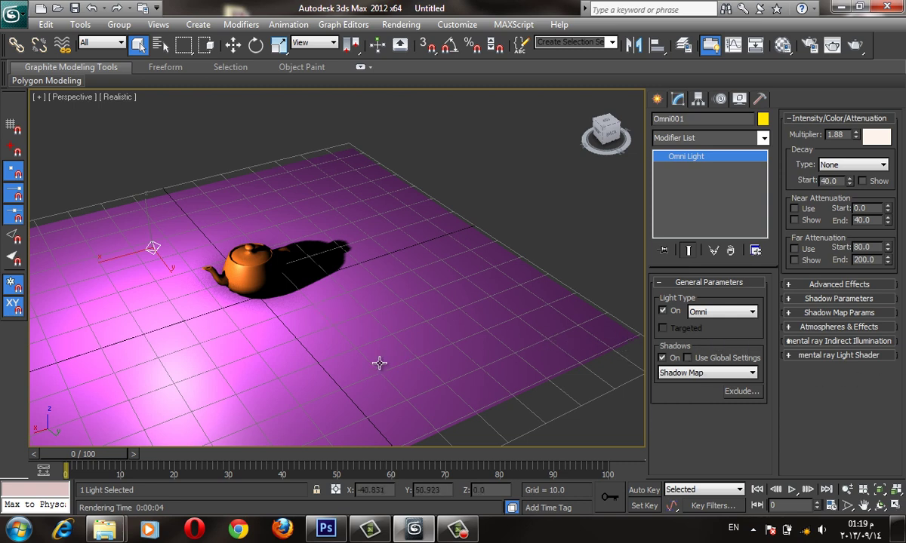
{"action": "key", "text": "g"}
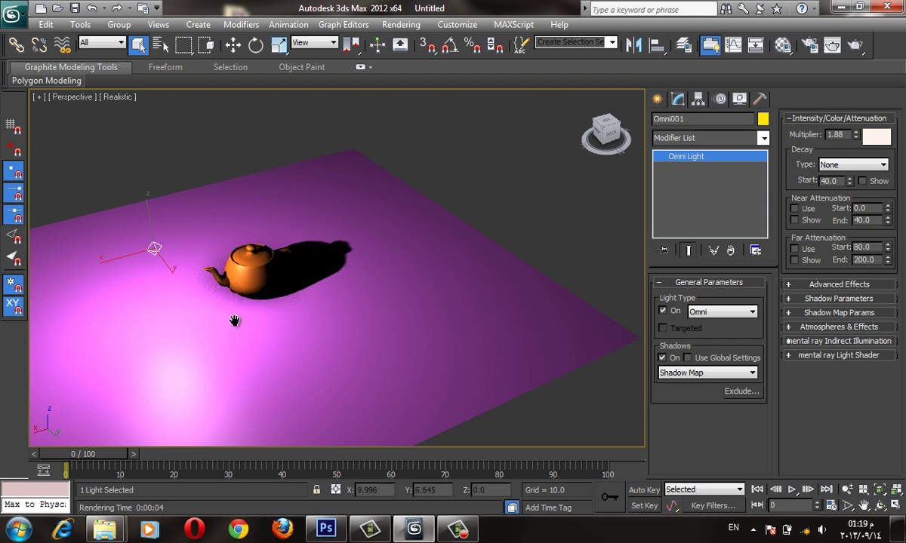
{"action": "middle_click_drag", "start_coordinate": [239, 384], "coordinate": [593, 300]}
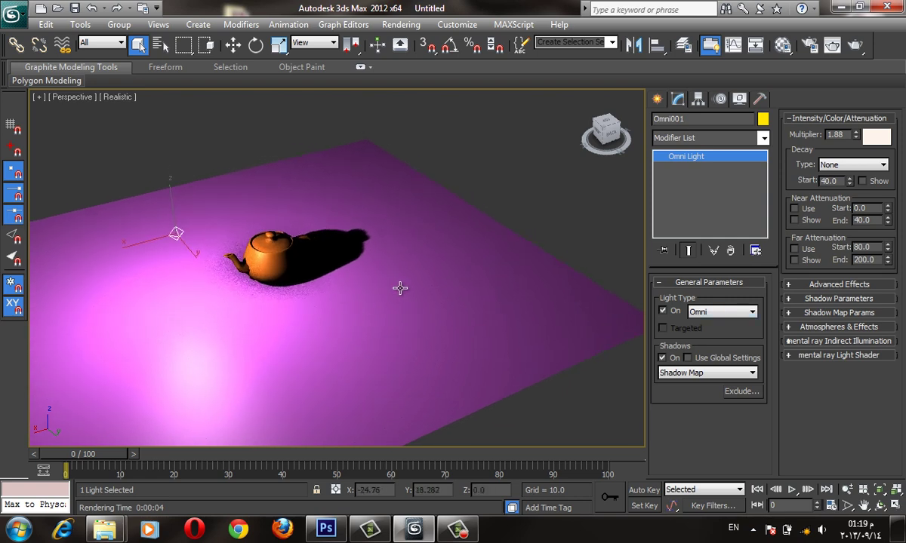
{"action": "scroll", "coordinate": [396, 290], "scroll_direction": "up", "scroll_amount": 2}
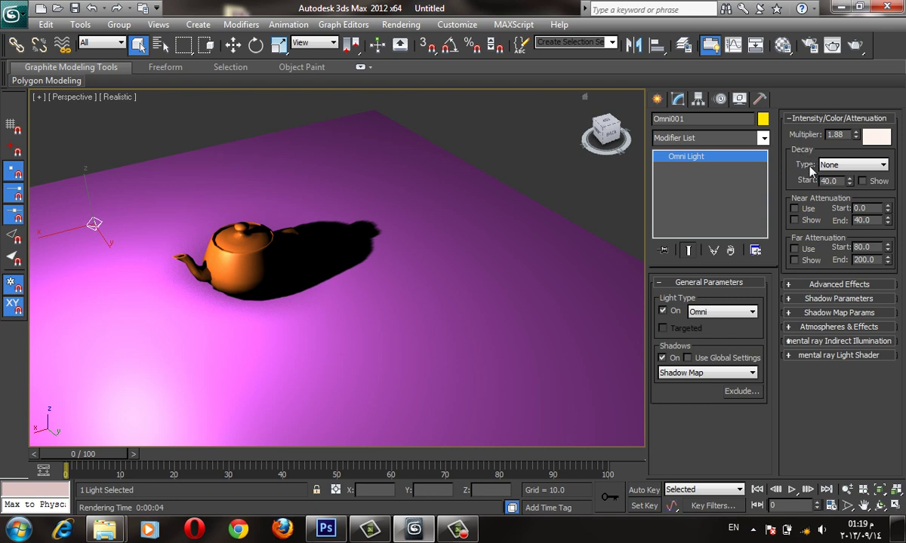
- Set Omni001's Decay Type to Inverse
{"action": "left_click", "coordinate": [834, 165]}
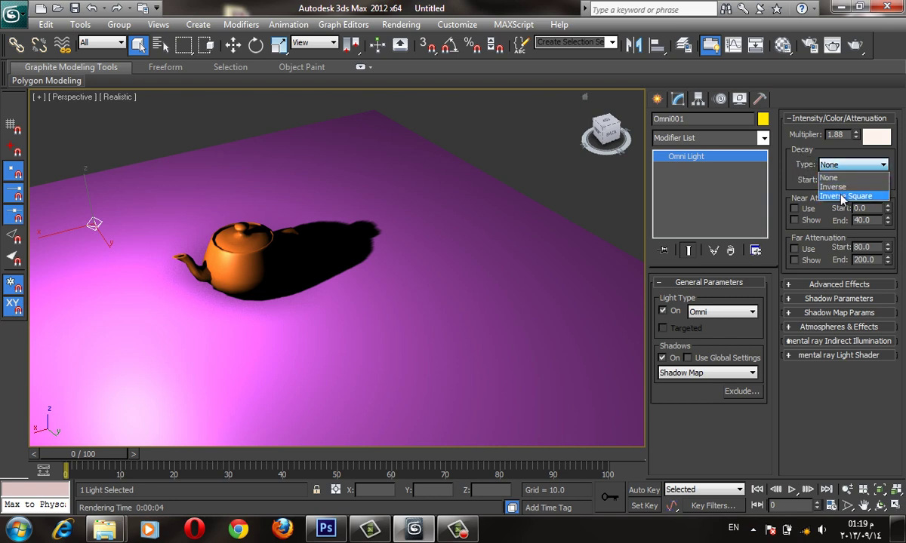
{"action": "left_click", "coordinate": [826, 183]}
{"action": "middle_click_drag", "start_coordinate": [552, 232], "coordinate": [383, 210], "text": "alt"}
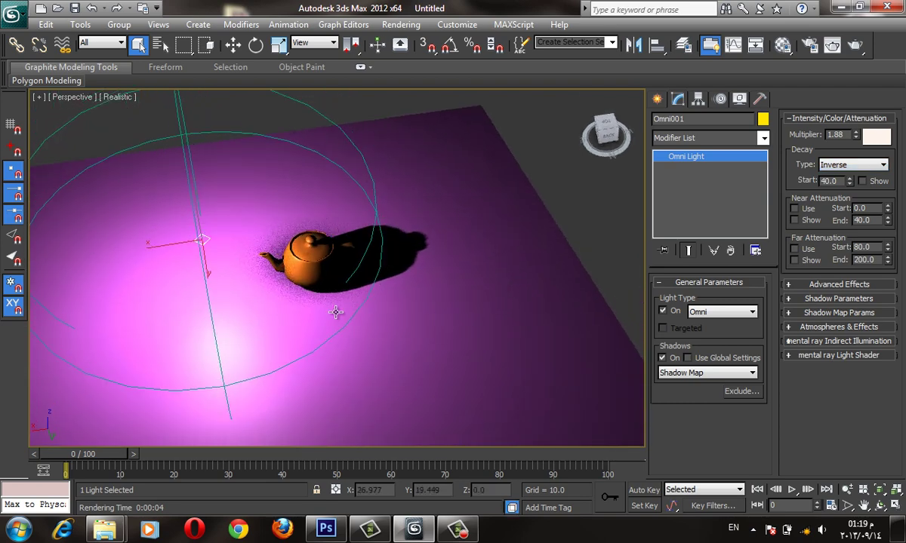
{"action": "middle_click_drag", "start_coordinate": [429, 257], "coordinate": [436, 226]}
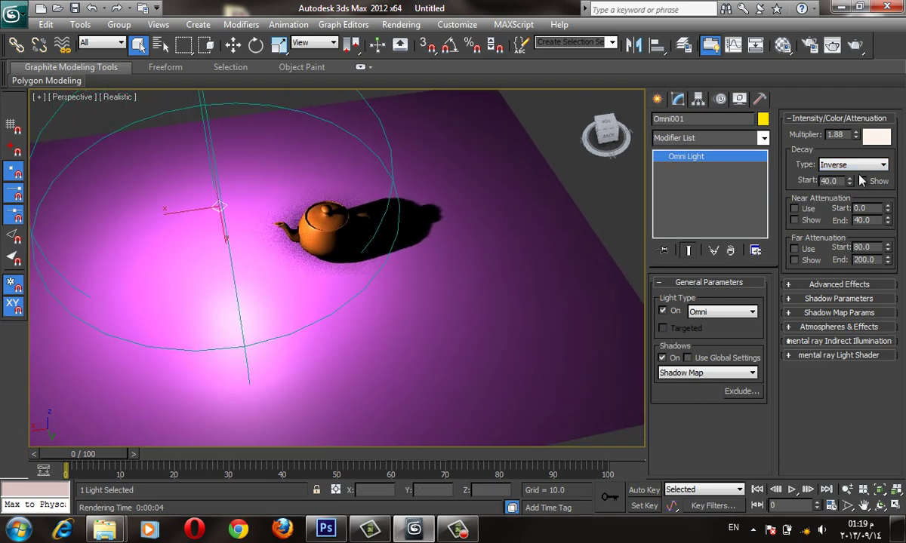
- Set Decay Start to about 42 and render the orbited scene
{"action": "left_click_drag", "start_coordinate": [851, 182], "coordinate": [842, 240]}
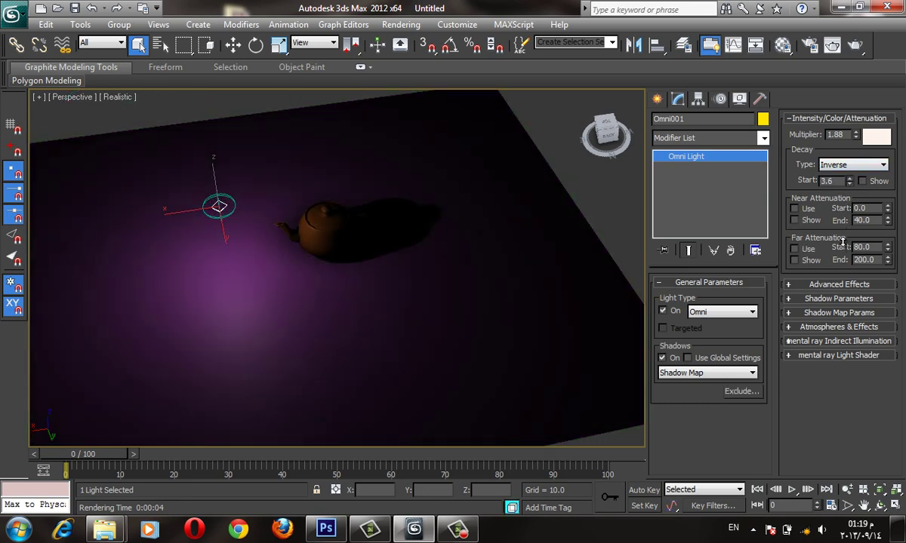
{"action": "left_click_drag", "start_coordinate": [850, 181], "coordinate": [826, 168]}
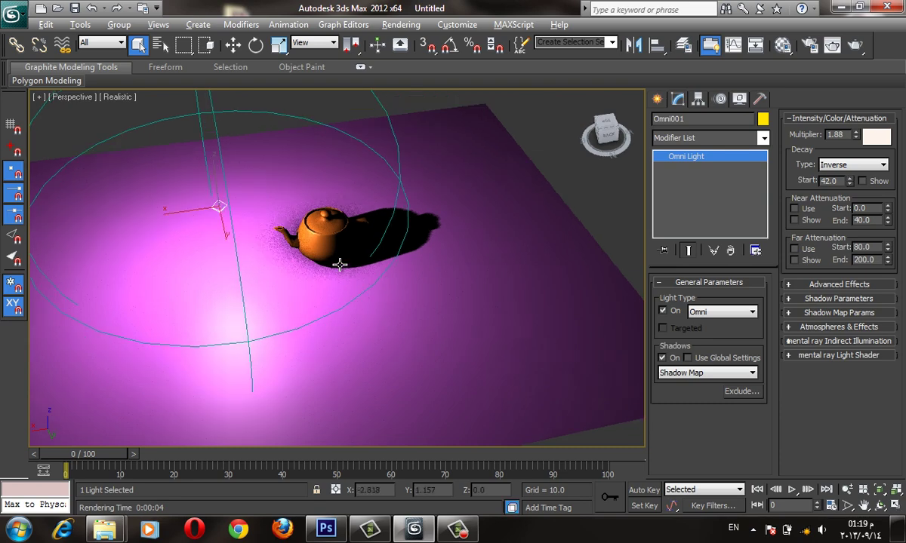
{"action": "mouse_move", "coordinate": [340, 258]}
{"action": "middle_mouse_down", "text": "alt"}
{"action": "mouse_move", "coordinate": [360, 266]}
{"action": "mouse_move", "coordinate": [421, 237]}
{"action": "middle_mouse_up", "text": "alt"}
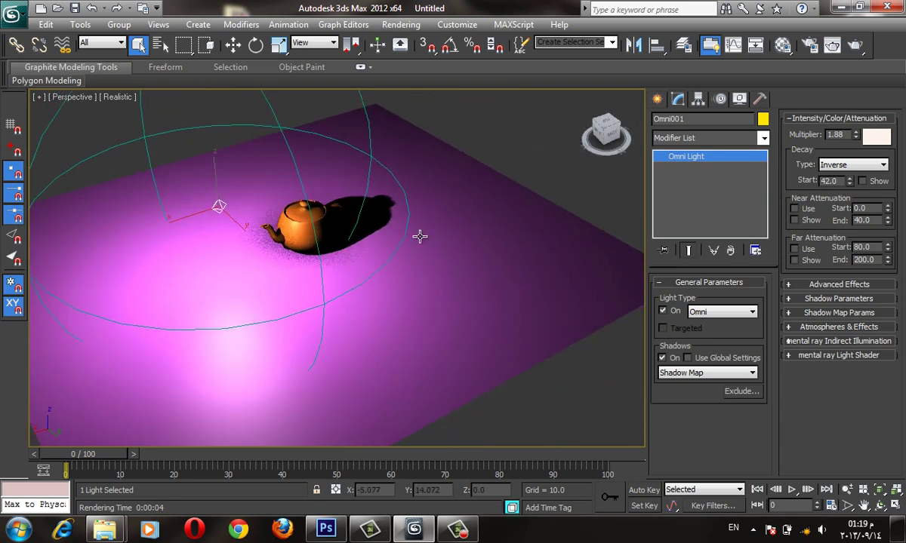
{"action": "left_click", "coordinate": [857, 50]}
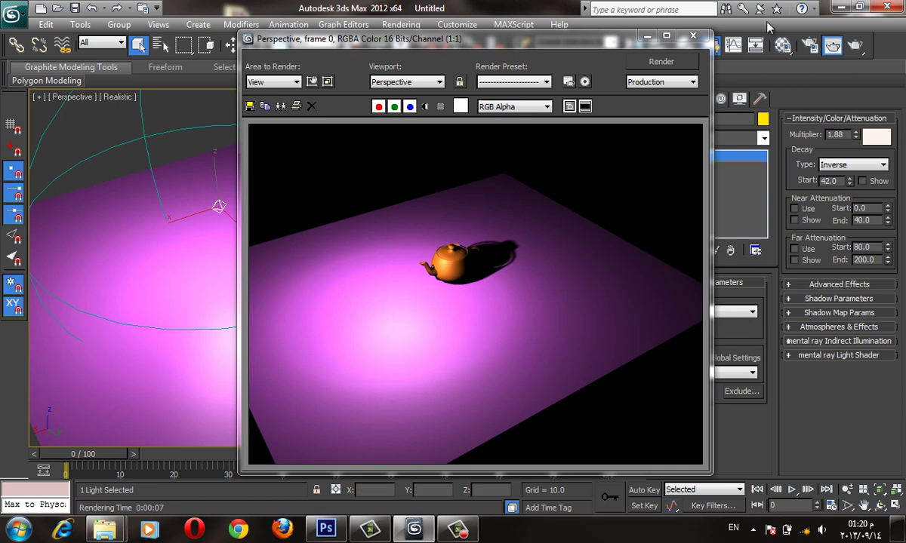
- Try a decay start of 11.76 on the omni light, then return it to 42.0
{"action": "left_click", "coordinate": [692, 36]}
{"action": "mouse_move", "coordinate": [515, 152]}
{"action": "middle_mouse_down"}
{"action": "mouse_move", "coordinate": [517, 186]}
{"action": "mouse_move", "coordinate": [550, 247]}
{"action": "middle_mouse_up"}
{"action": "scroll", "coordinate": [517, 187], "scroll_direction": "down", "scroll_amount": 2}
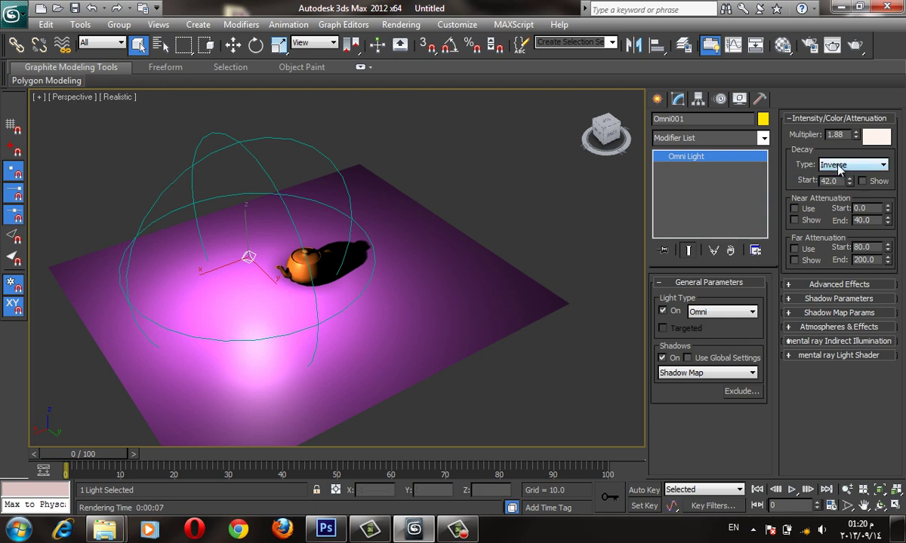
{"action": "left_click_drag", "start_coordinate": [851, 187], "coordinate": [815, 249]}
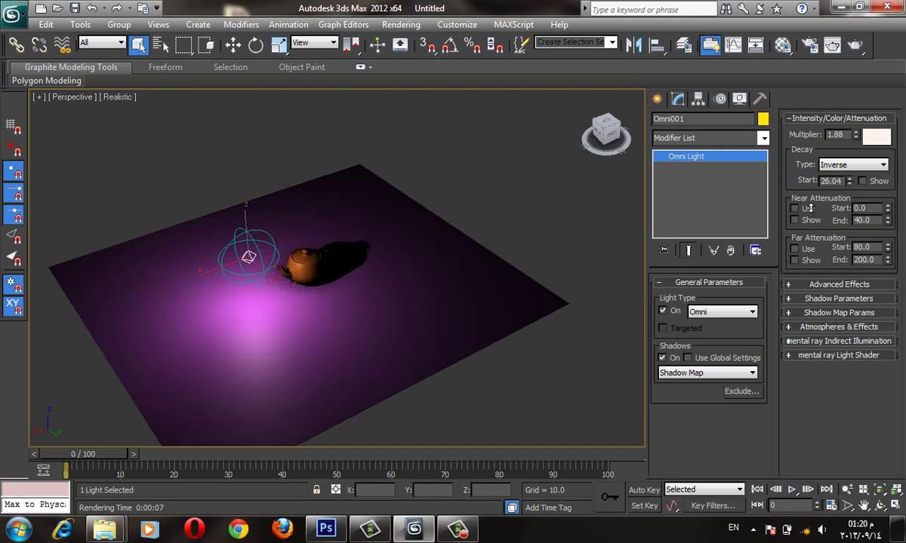
{"action": "left_click_drag", "start_coordinate": [849, 181], "coordinate": [895, 179]}
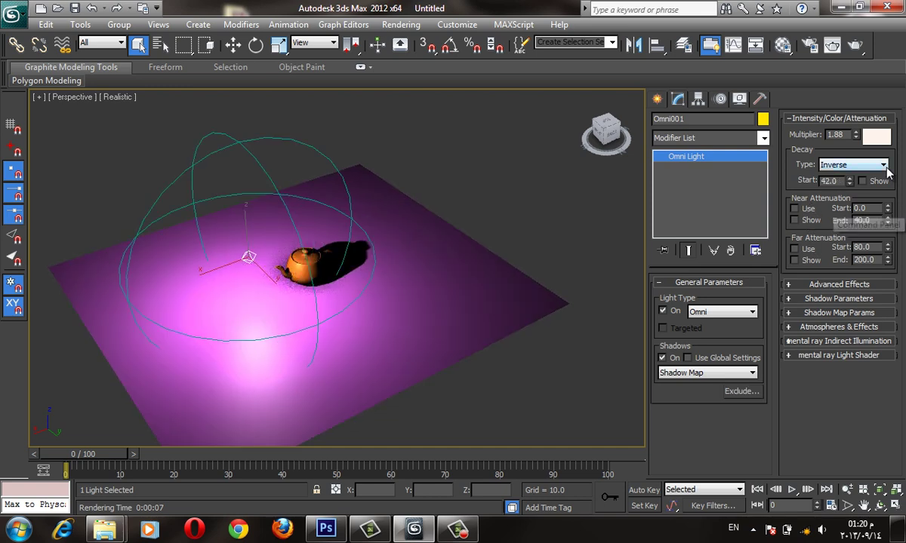
- Switch the omni light's decay type to Inverse Square, then back to None
{"action": "left_click", "coordinate": [834, 165]}
{"action": "left_click", "coordinate": [831, 189]}
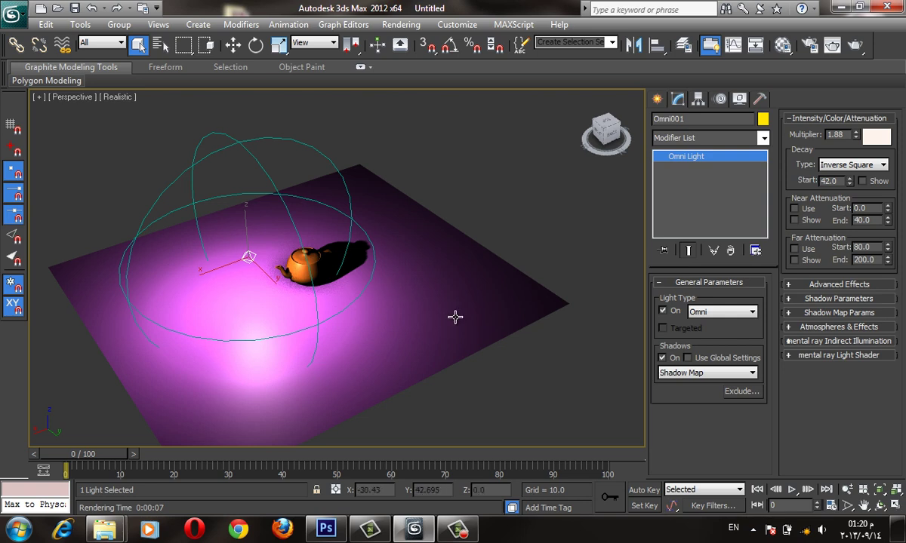
{"action": "left_click", "coordinate": [870, 166]}
{"action": "left_click", "coordinate": [834, 179]}
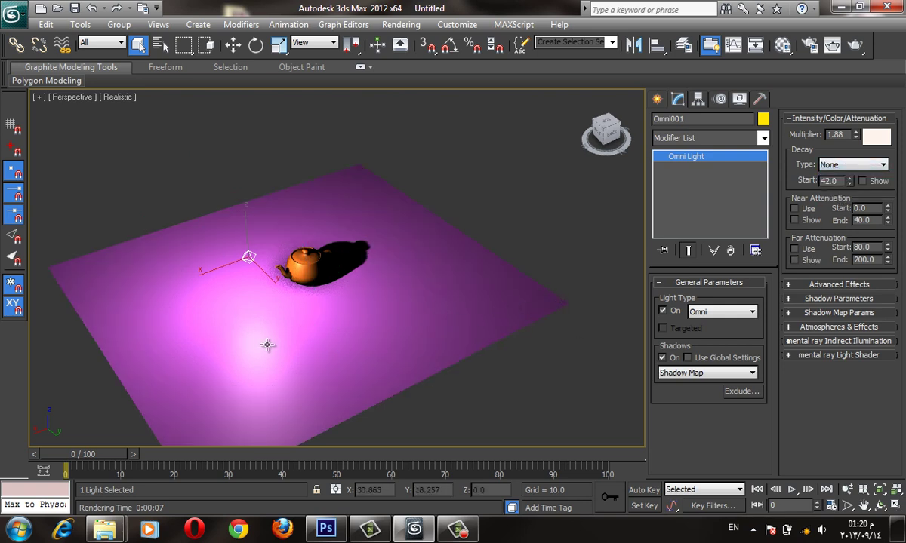
{"action": "scroll", "coordinate": [297, 339], "scroll_direction": "up", "scroll_amount": 2}
{"action": "scroll", "coordinate": [576, 253], "scroll_direction": "down", "scroll_amount": 1}
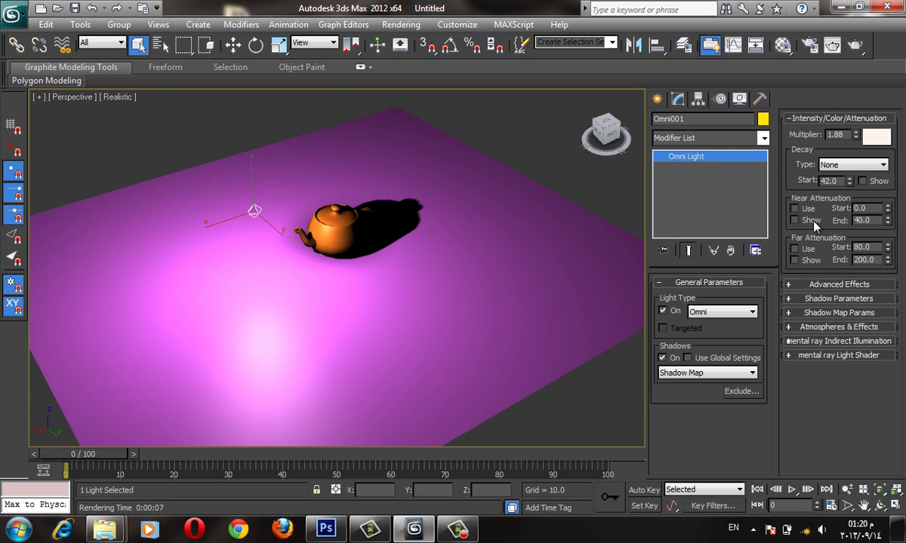
- Enable and show Omni001's near and far attenuation, then zoom out to see the range spheres
{"action": "left_click", "coordinate": [811, 220]}
{"action": "left_click", "coordinate": [794, 248]}
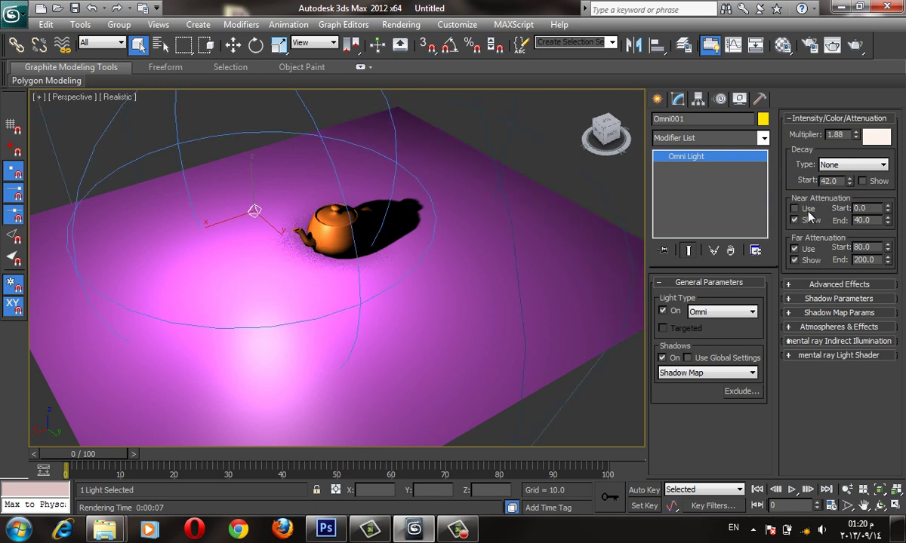
{"action": "left_click", "coordinate": [794, 209]}
{"action": "middle_click_drag", "start_coordinate": [521, 236], "coordinate": [525, 273]}
{"action": "scroll", "coordinate": [525, 273], "scroll_direction": "down", "scroll_amount": 2}
{"action": "scroll", "coordinate": [498, 241], "scroll_direction": "down", "scroll_amount": 2}
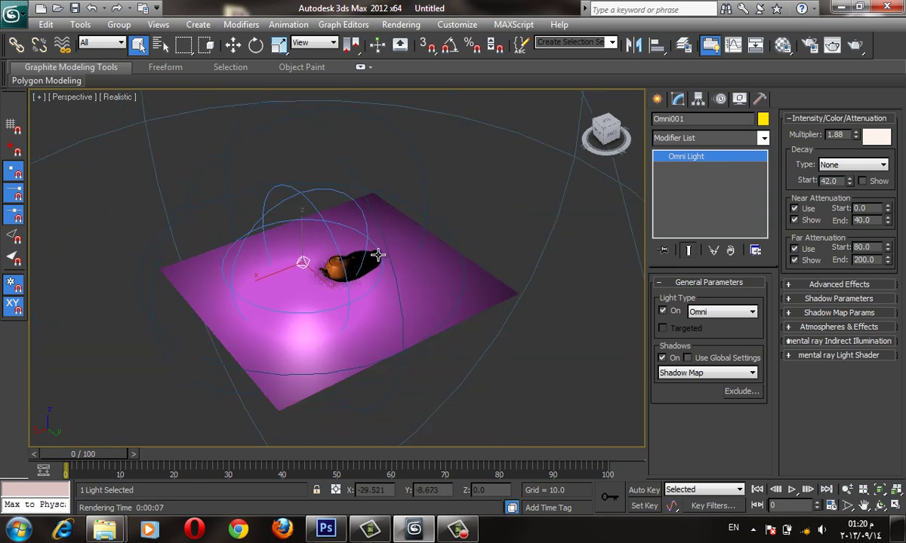
{"action": "scroll", "coordinate": [479, 217], "scroll_direction": "down", "scroll_amount": 2}
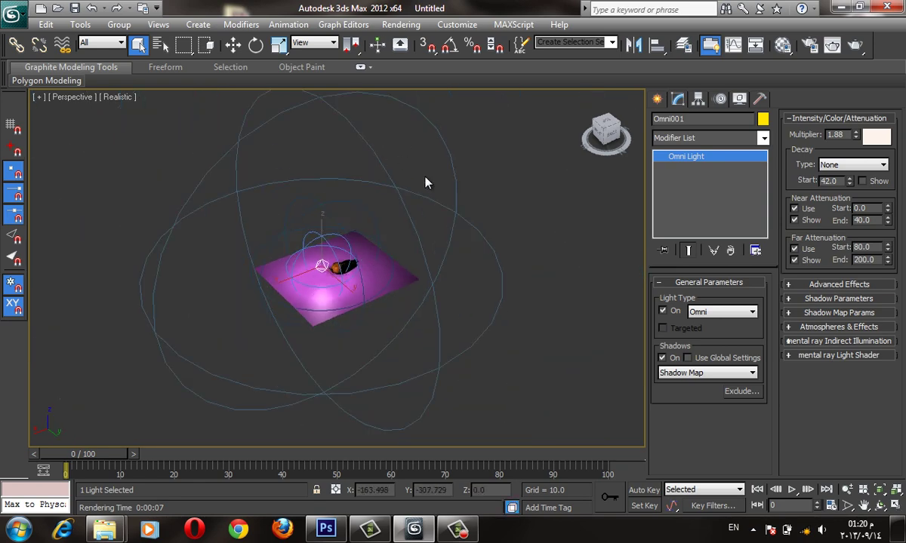
{"action": "scroll", "coordinate": [418, 217], "scroll_direction": "up", "scroll_amount": 1}
{"action": "scroll", "coordinate": [419, 224], "scroll_direction": "up", "scroll_amount": 2}
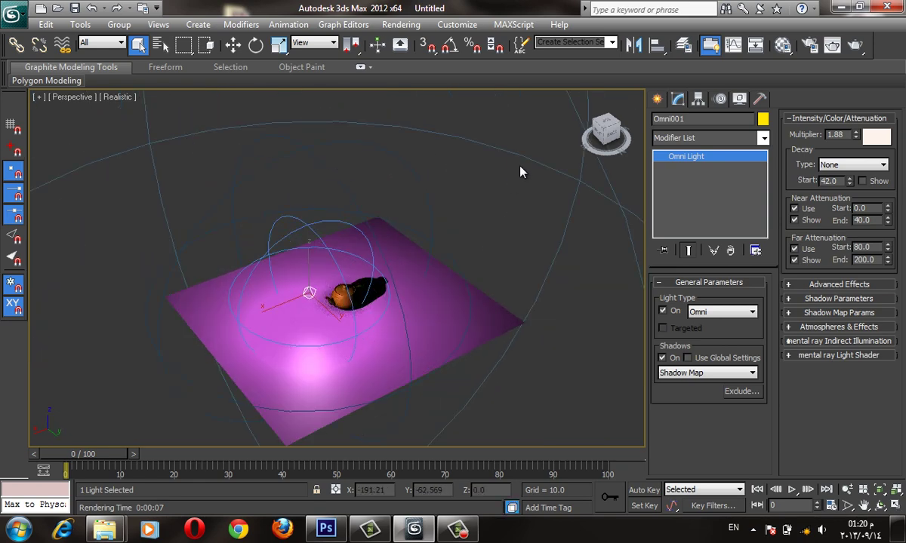
{"action": "middle_click_drag", "start_coordinate": [521, 169], "coordinate": [551, 183]}
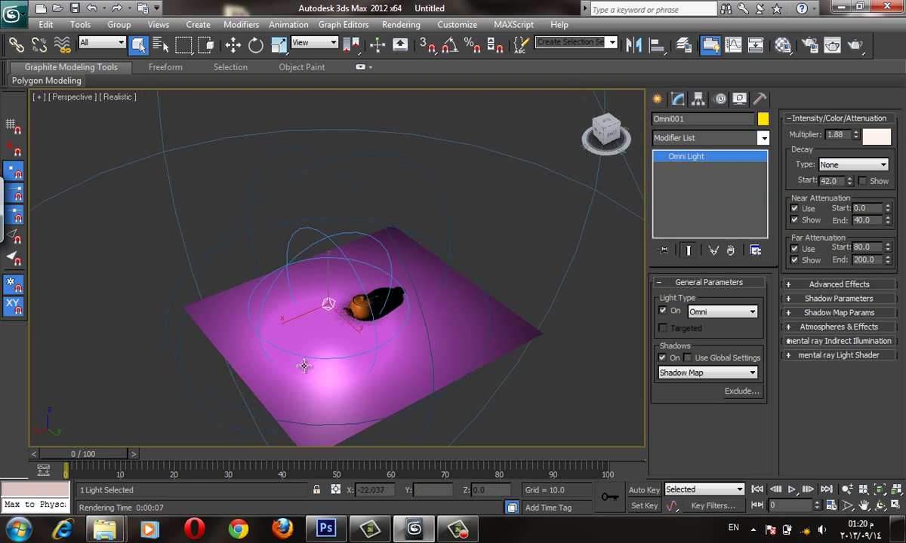
{"action": "left_click", "coordinate": [339, 535]}
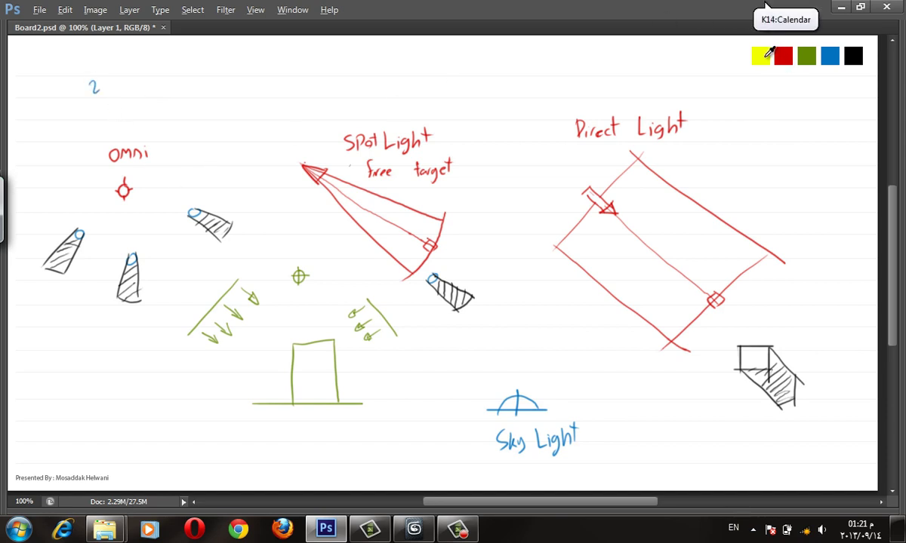
- Pick yellow and sketch an arc beside the Omni drawing, undoing the stray scribble
{"action": "left_click", "coordinate": [767, 56]}
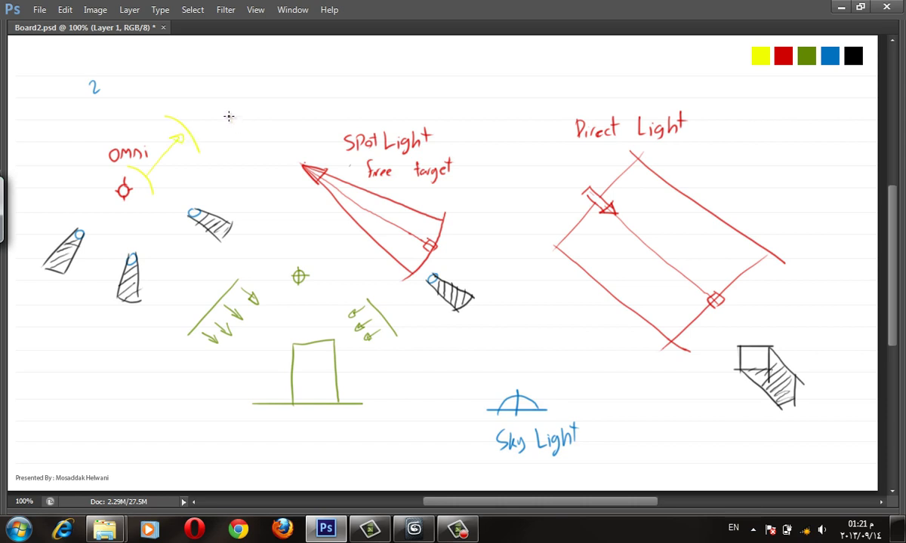
{"action": "left_click_drag", "start_coordinate": [217, 73], "coordinate": [245, 95]}
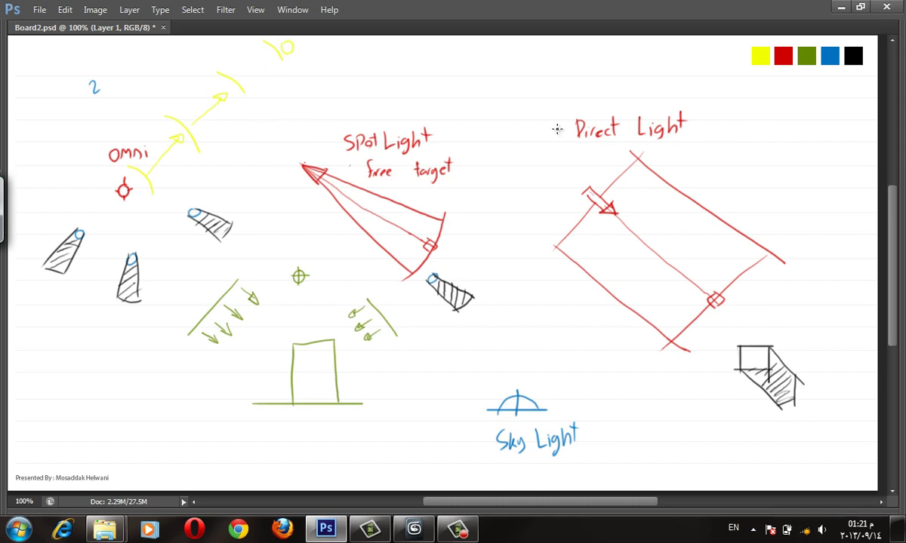
{"action": "key", "text": "ctrl+z"}
- Hide the far attenuation range and expand the light's Shadow Parameters rollout
{"action": "left_click", "coordinate": [414, 529]}
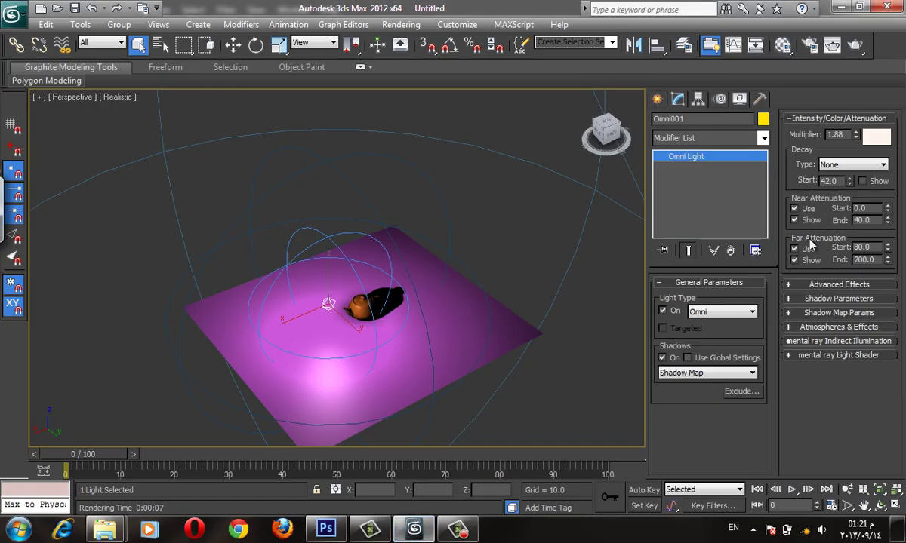
{"action": "left_click", "coordinate": [812, 261]}
{"action": "left_click", "coordinate": [831, 120]}
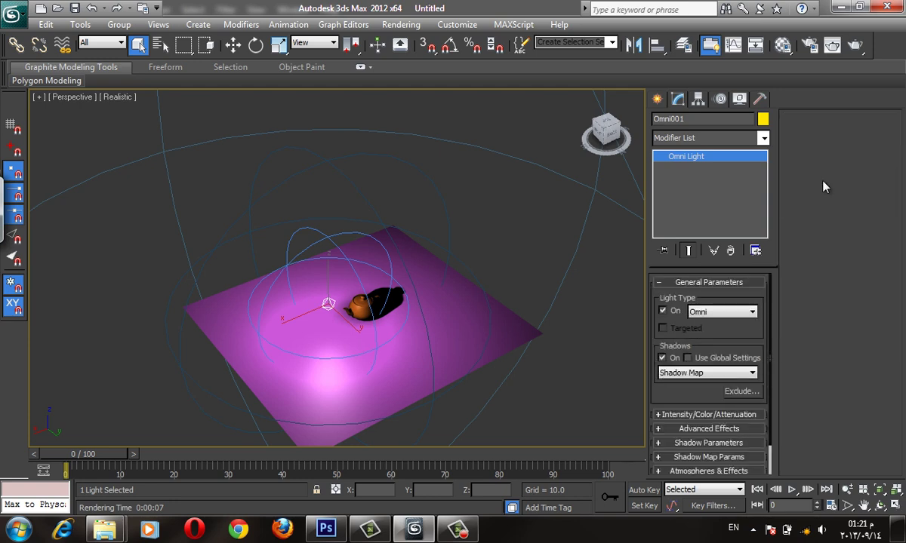
{"action": "scroll", "coordinate": [702, 377], "scroll_direction": "down", "scroll_amount": 2}
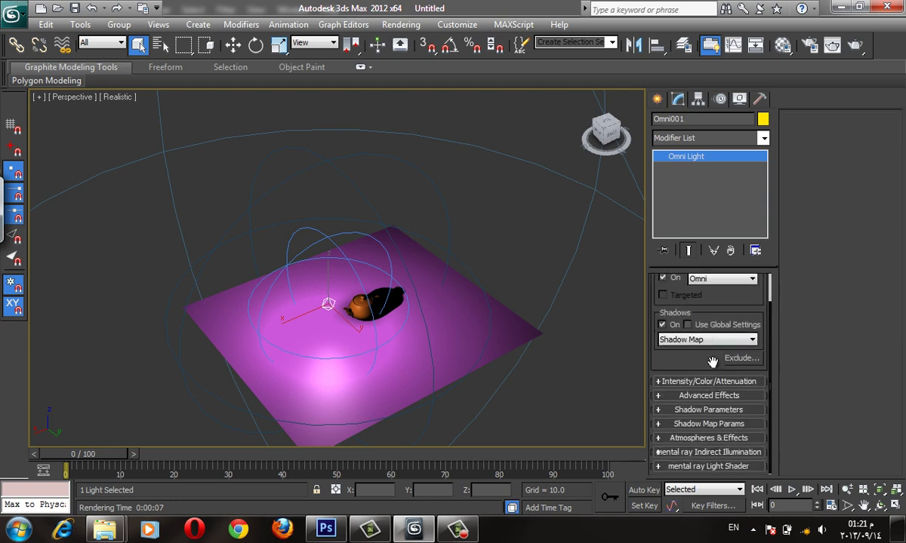
{"action": "left_click", "coordinate": [698, 410]}
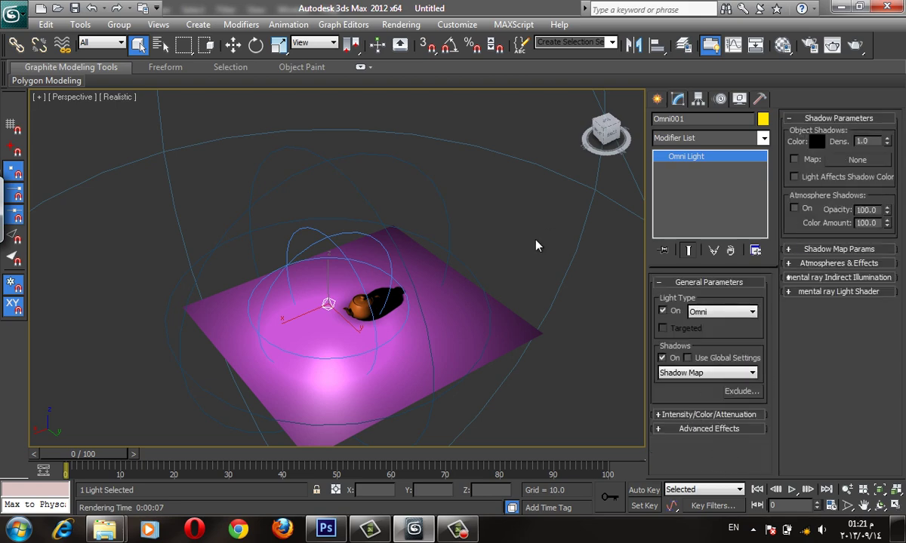
- Zoom in on the teapot and render a close-up of its shadow
{"action": "scroll", "coordinate": [467, 263], "scroll_direction": "up", "scroll_amount": 3}
{"action": "scroll", "coordinate": [503, 286], "scroll_direction": "up", "scroll_amount": 3}
{"action": "scroll", "coordinate": [504, 286], "scroll_direction": "down", "scroll_amount": 1}
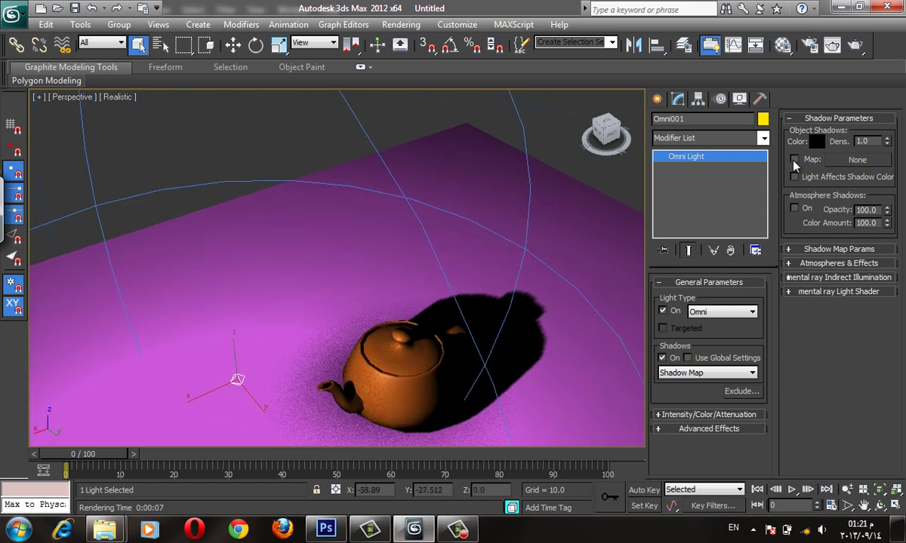
{"action": "key", "text": "shift+q"}
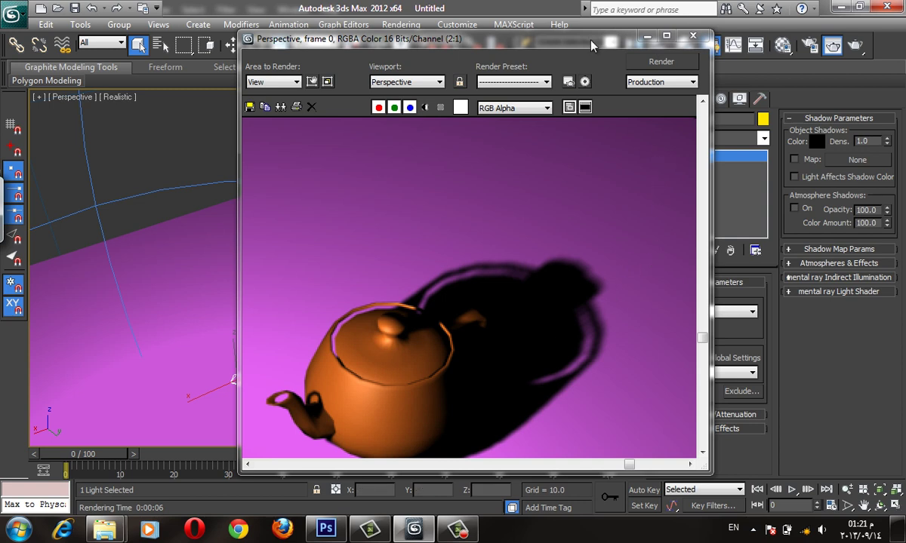
- Render with shadow density 0.6, then restore density to 1.0 and close the render
{"action": "left_click_drag", "start_coordinate": [557, 44], "coordinate": [497, 38]}
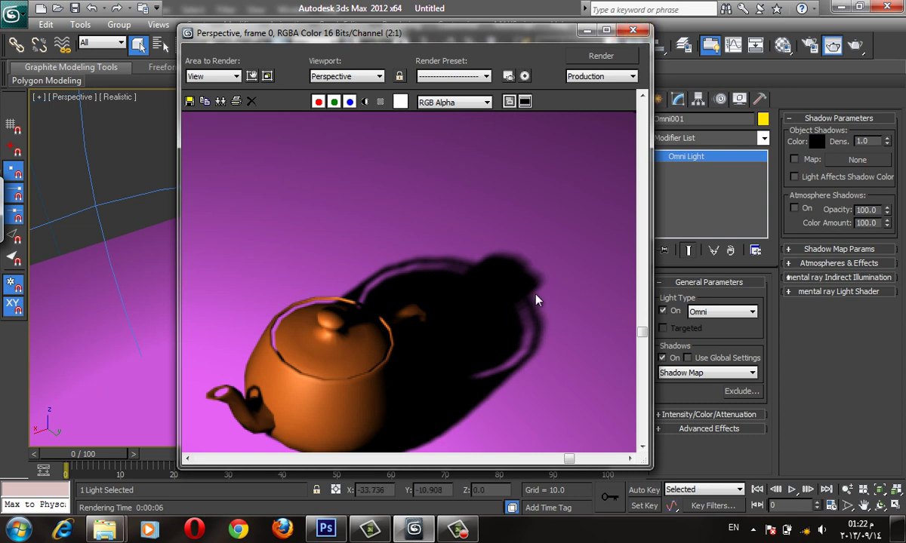
{"action": "double_click", "coordinate": [864, 141]}
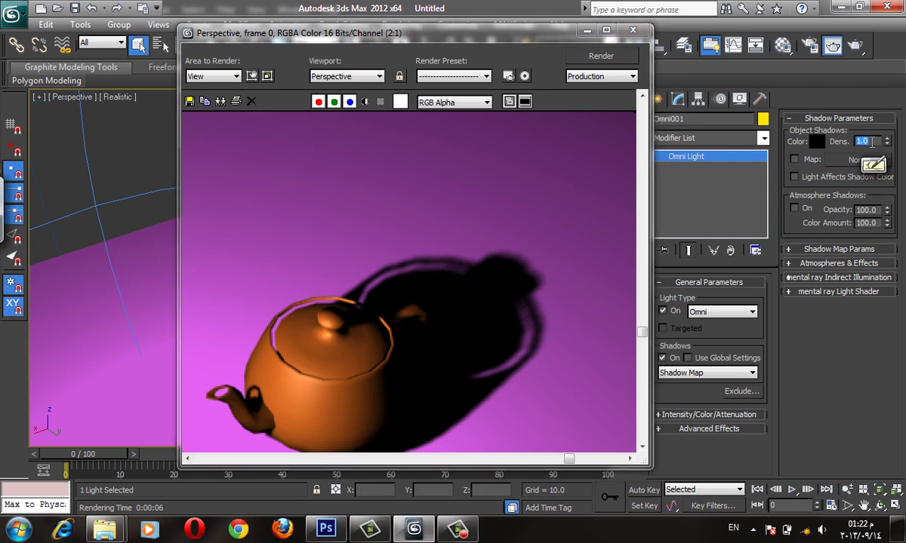
{"action": "type", "text": "0.6"}
{"action": "key", "text": "shift+q"}
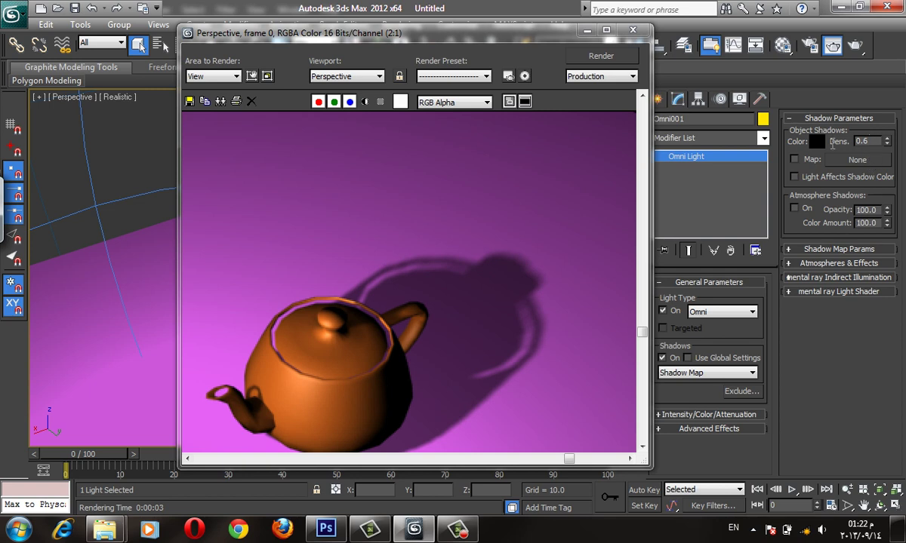
{"action": "type", "text": "1.0"}
{"action": "key", "text": "Return"}
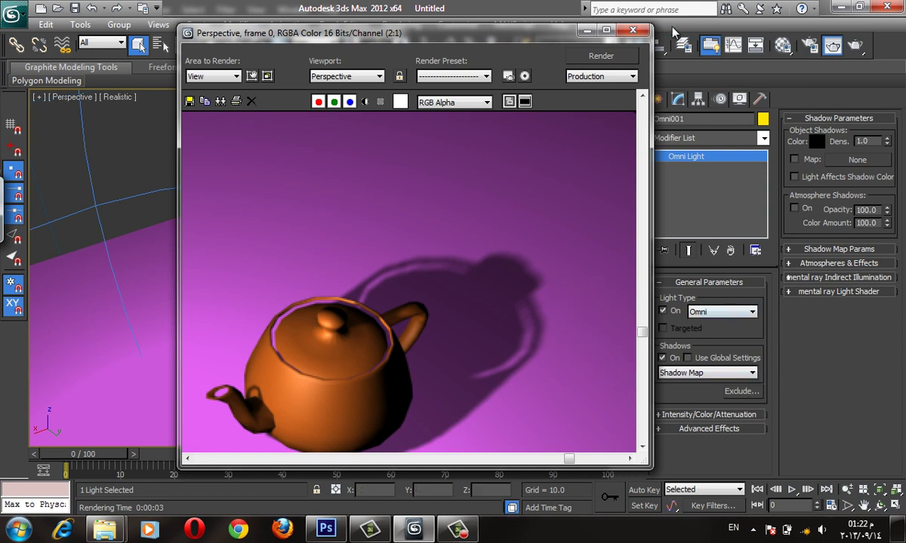
{"action": "left_click", "coordinate": [633, 30]}
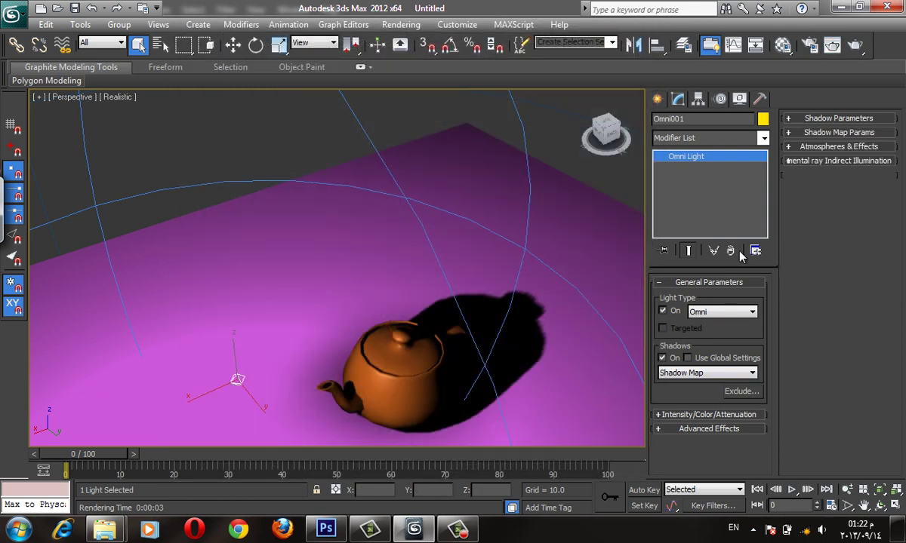
- Set Omni001's multiplier to 1.0 in the Intensity/Color/Attenuation rollout
{"action": "left_click", "coordinate": [686, 284]}
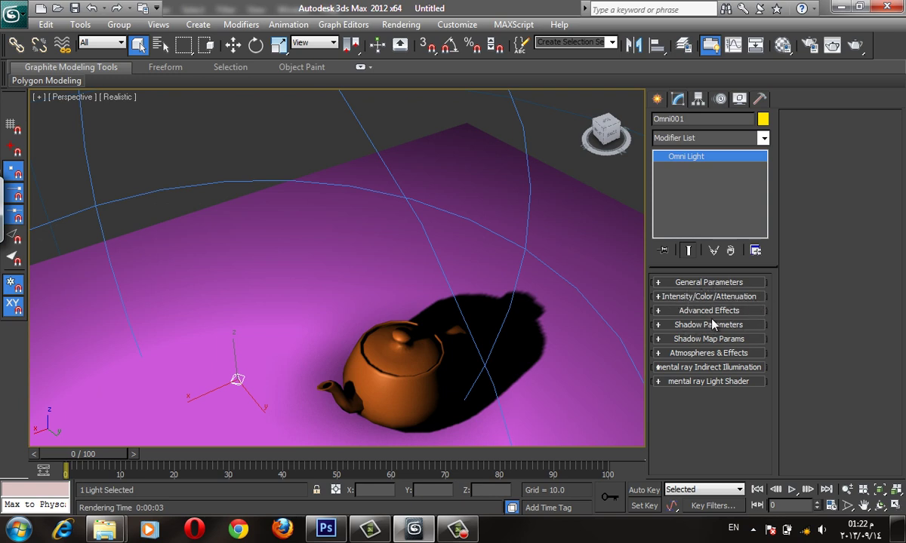
{"action": "middle_click_drag", "start_coordinate": [352, 202], "coordinate": [393, 189]}
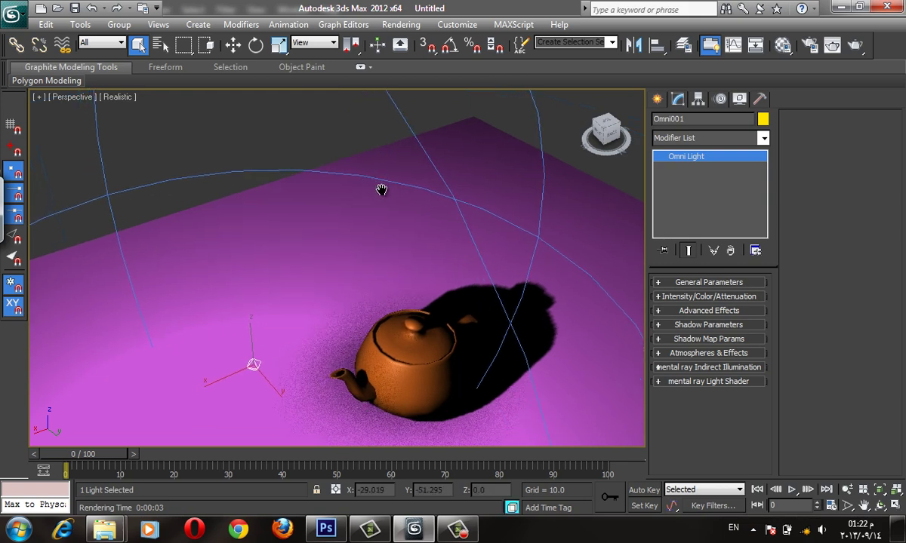
{"action": "scroll", "coordinate": [453, 226], "scroll_direction": "down", "scroll_amount": 5}
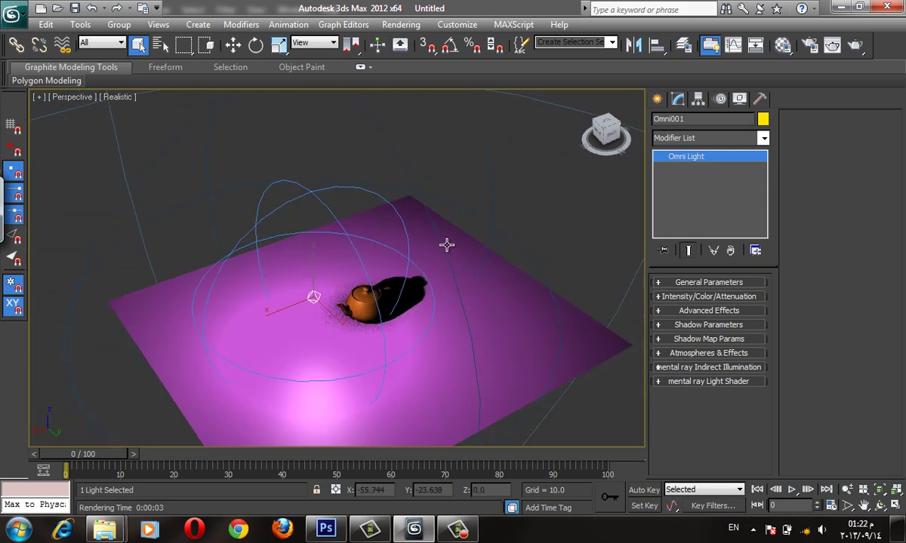
{"action": "scroll", "coordinate": [444, 244], "scroll_direction": "up", "scroll_amount": 5}
{"action": "mouse_move", "coordinate": [463, 283]}
{"action": "middle_mouse_down", "text": "alt"}
{"action": "mouse_move", "coordinate": [441, 256]}
{"action": "mouse_move", "coordinate": [479, 279]}
{"action": "middle_mouse_up", "text": "alt"}
{"action": "left_click", "coordinate": [708, 299]}
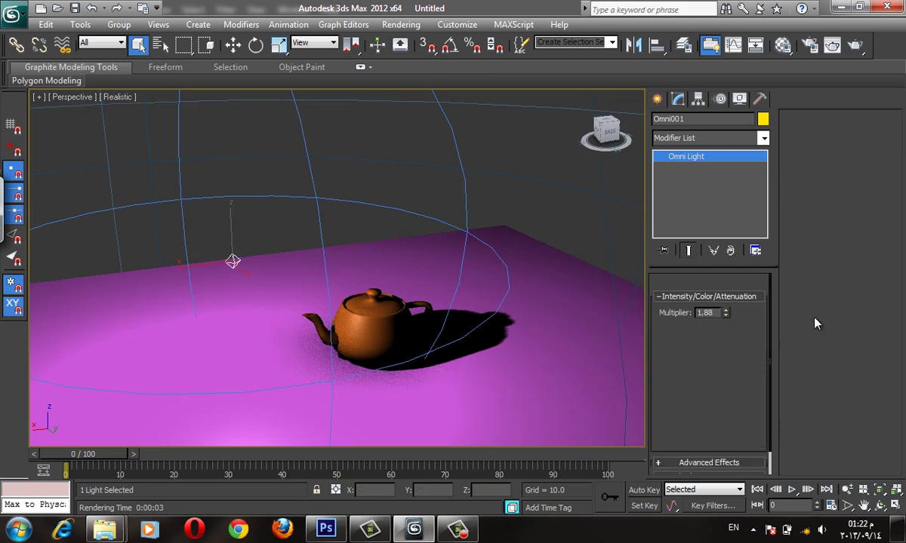
{"action": "double_click", "coordinate": [710, 313]}
{"action": "type", "text": "1.0"}
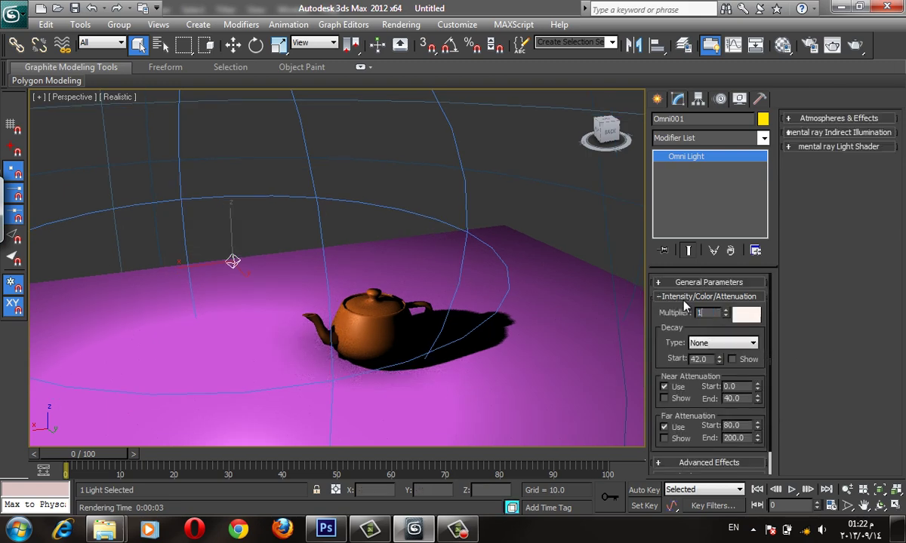
{"action": "key", "text": "Return"}
- Give the light a pale warm tint and multiplier 1.52, and raise it above the teapot
{"action": "left_click", "coordinate": [747, 316]}
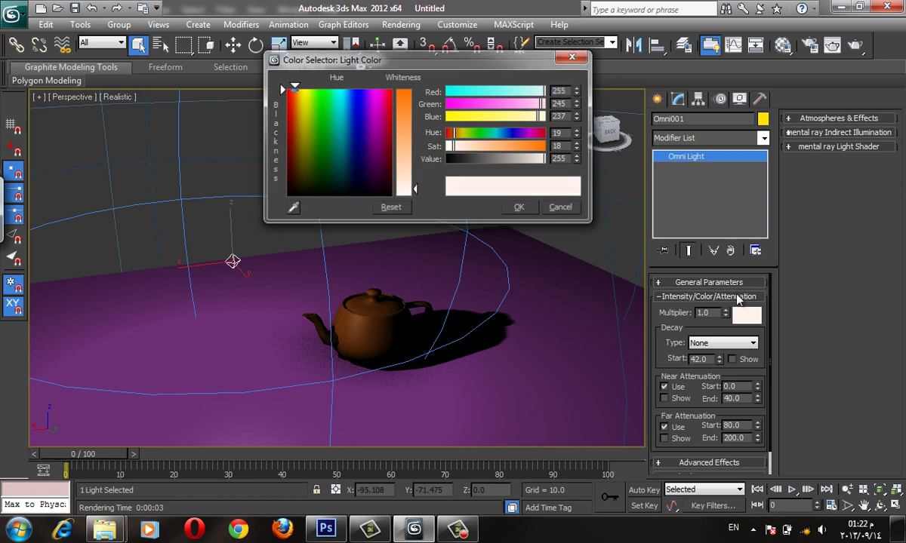
{"action": "left_click", "coordinate": [511, 199]}
{"action": "left_click_drag", "start_coordinate": [718, 293], "coordinate": [674, 264]}
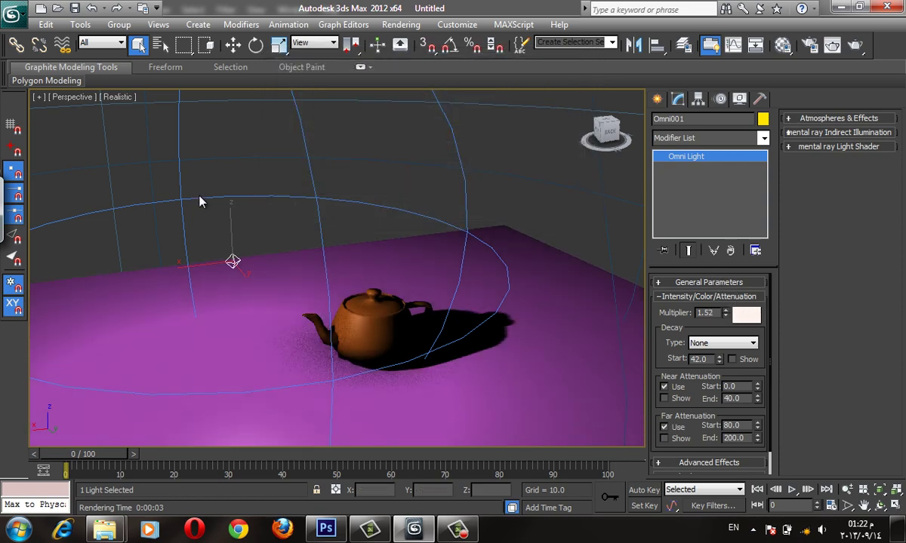
{"action": "key", "text": "w"}
{"action": "left_click_drag", "start_coordinate": [231, 261], "coordinate": [790, 29]}
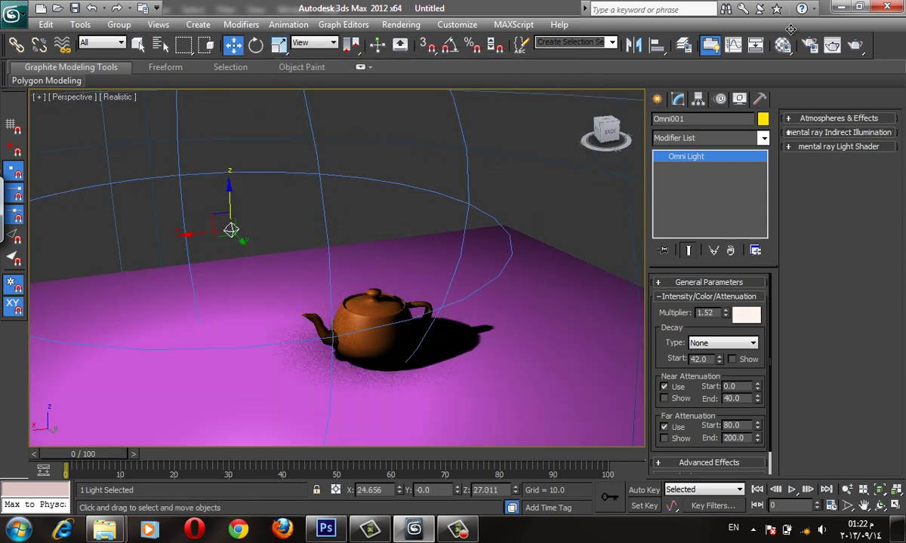
- Render the scene at multiplier 1.52, inspect and close it, then switch to Top view
{"action": "left_click", "coordinate": [856, 46]}
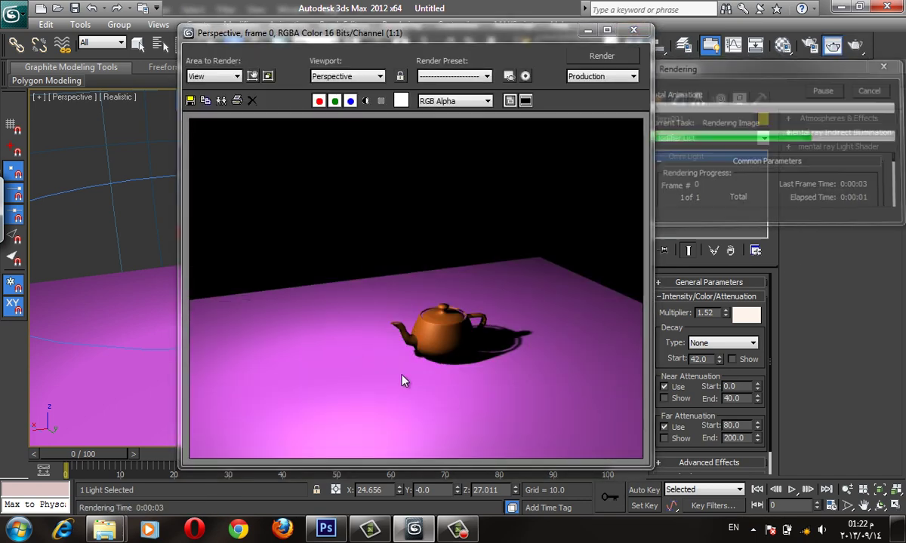
{"action": "scroll", "coordinate": [465, 358], "scroll_direction": "up", "scroll_amount": 3}
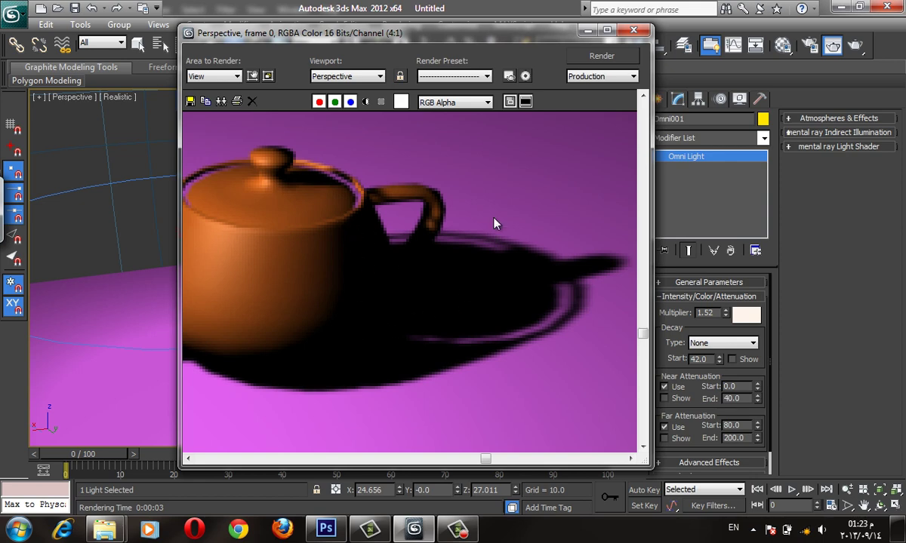
{"action": "left_click", "coordinate": [587, 30]}
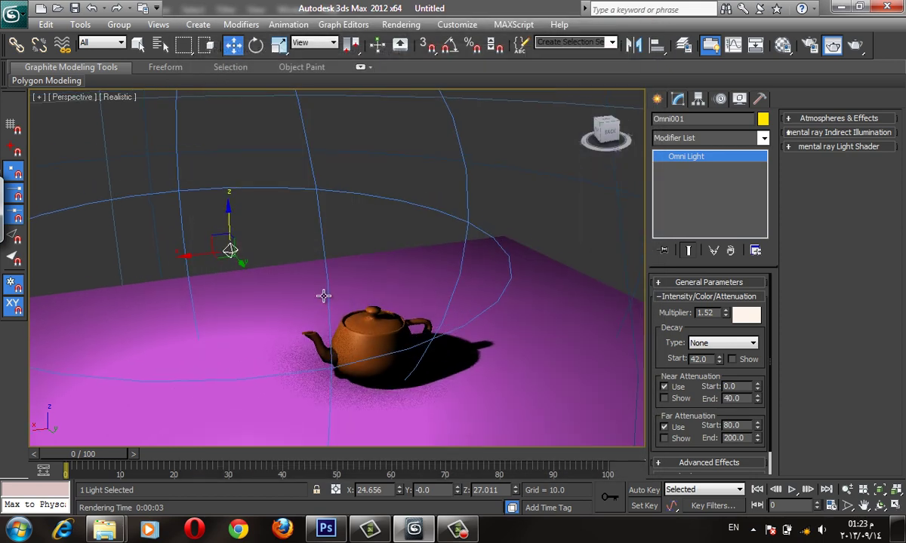
{"action": "key", "text": "t"}
{"action": "scroll", "coordinate": [325, 294], "scroll_direction": "down", "scroll_amount": 3}
- Clone the omni light in Top view as an independent copy
{"action": "middle_click_drag", "start_coordinate": [336, 273], "coordinate": [580, 236]}
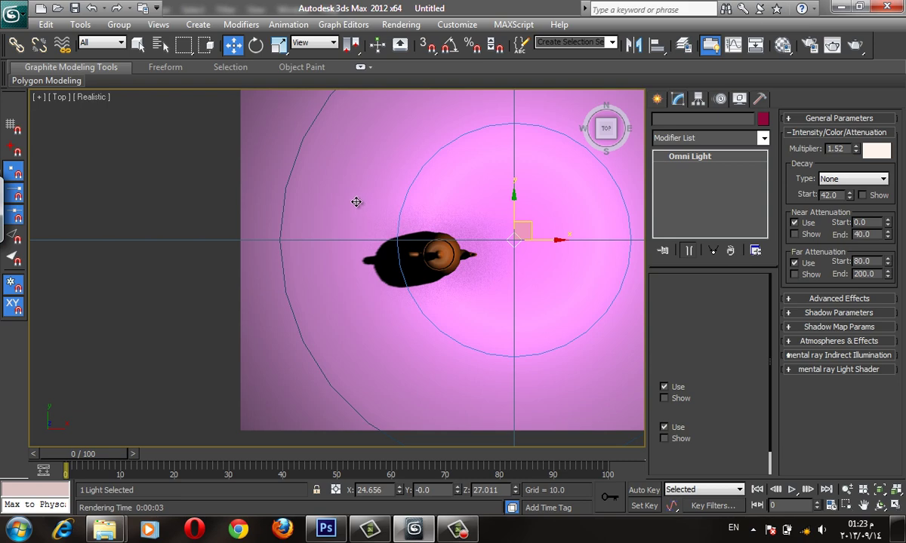
{"action": "left_click_drag", "start_coordinate": [513, 240], "coordinate": [336, 218], "text": "shift"}
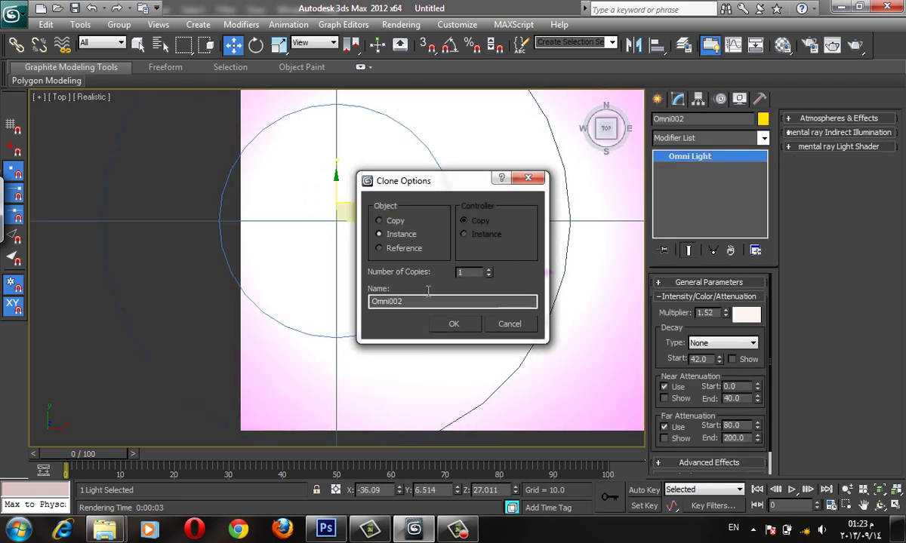
{"action": "left_click", "coordinate": [380, 221]}
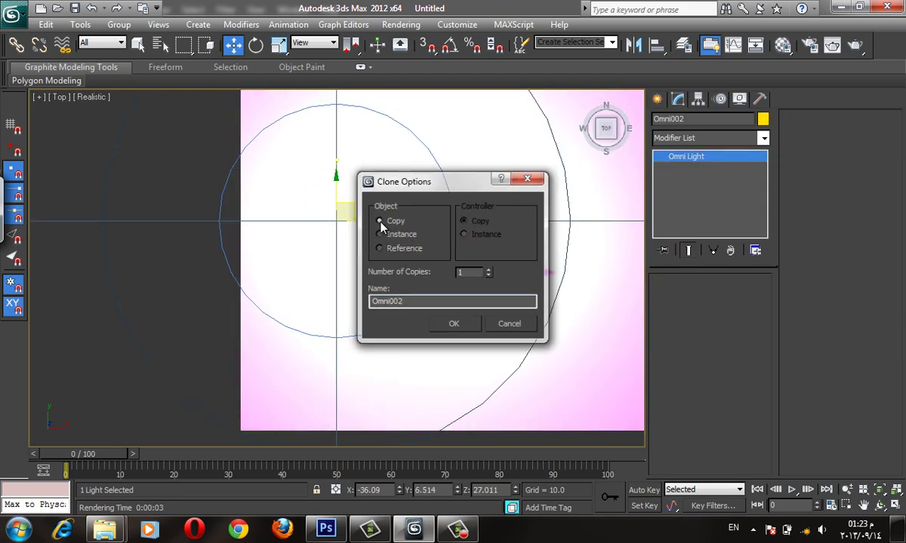
{"action": "key", "text": "Return"}
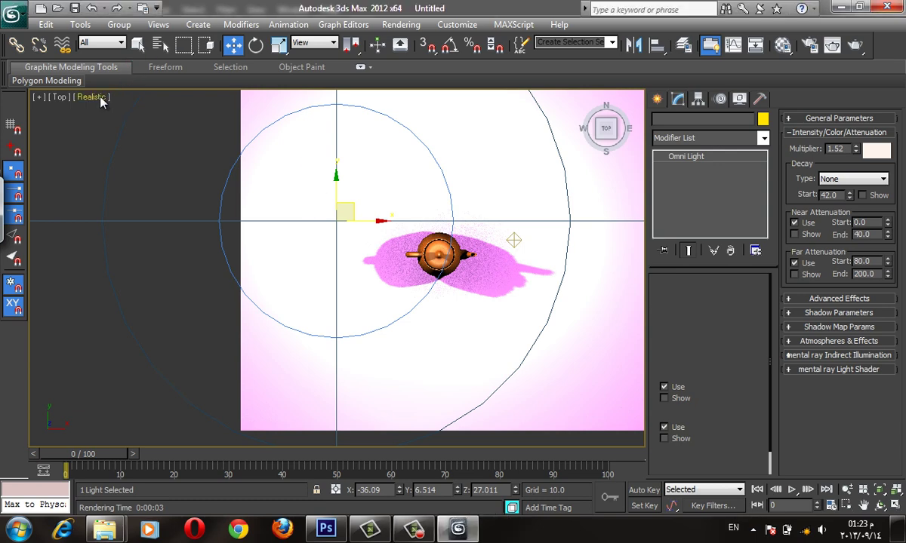
- Switch the viewport to flat shading and add two instanced clones around the teapot
{"action": "left_click", "coordinate": [95, 96]}
{"action": "left_click", "coordinate": [136, 129]}
{"action": "middle_click_drag", "start_coordinate": [462, 248], "coordinate": [402, 238]}
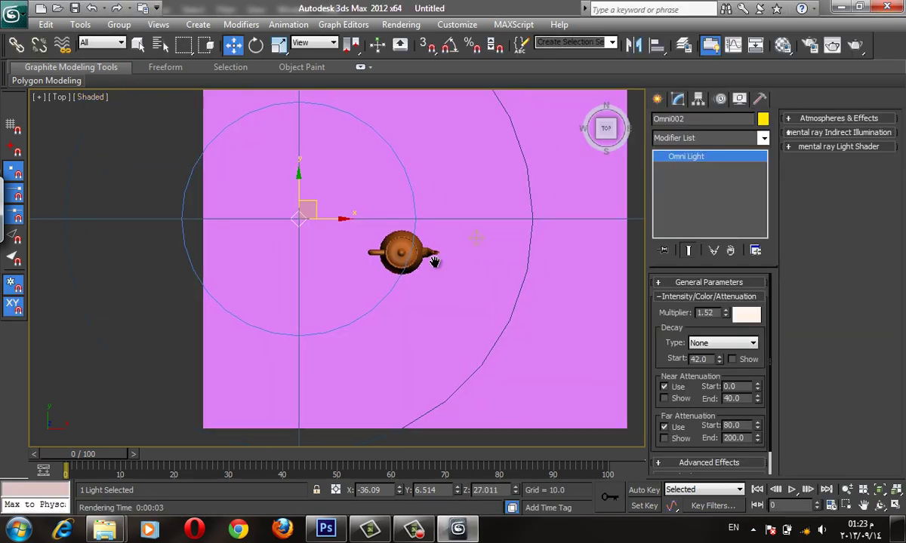
{"action": "left_click_drag", "start_coordinate": [308, 196], "coordinate": [289, 265]}
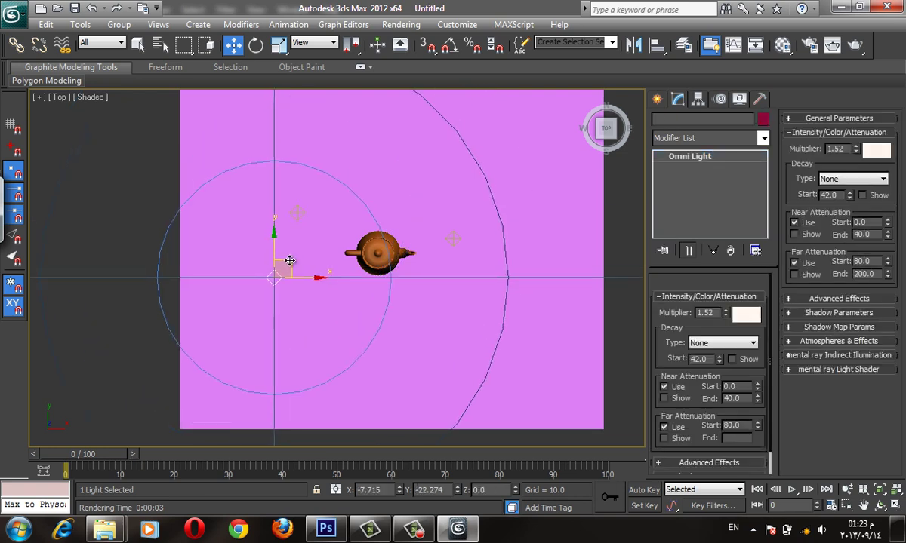
{"action": "left_click", "coordinate": [397, 234]}
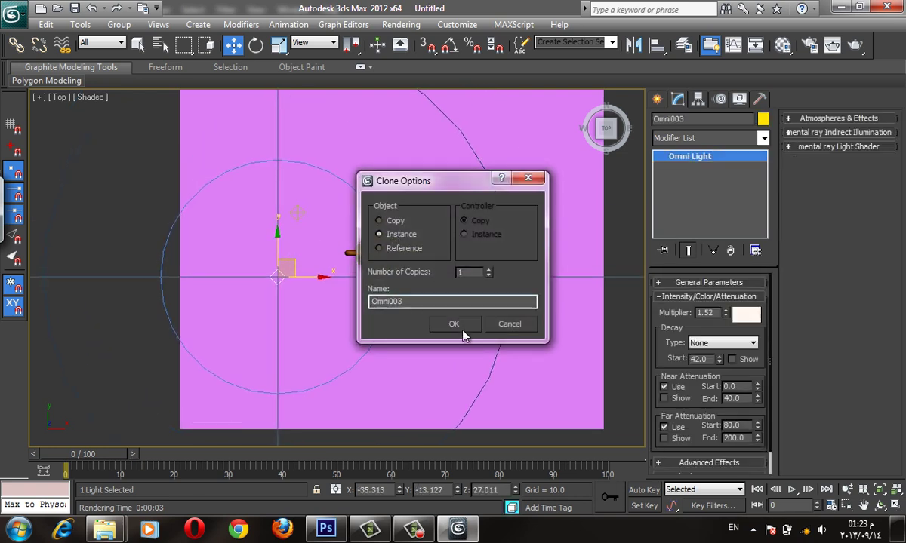
{"action": "left_click", "coordinate": [454, 324]}
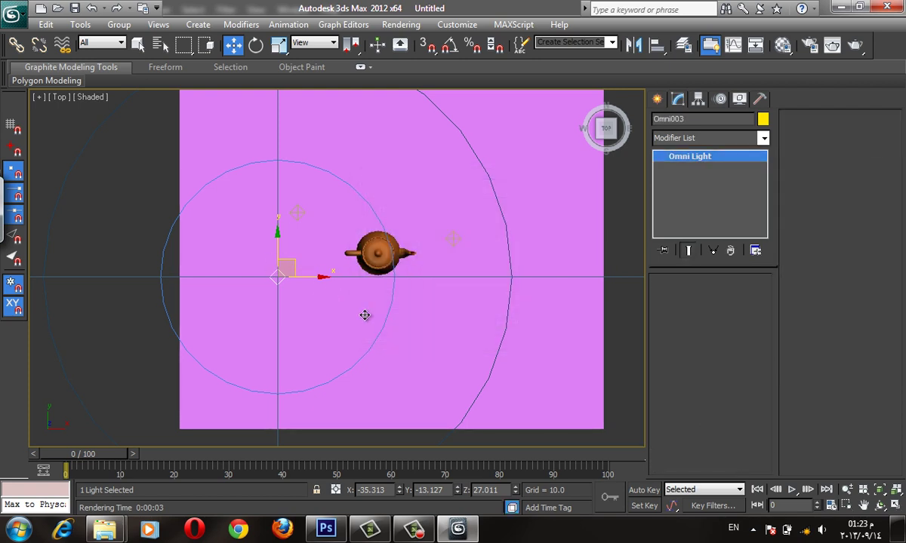
{"action": "left_click_drag", "start_coordinate": [277, 277], "coordinate": [344, 315], "text": "shift"}
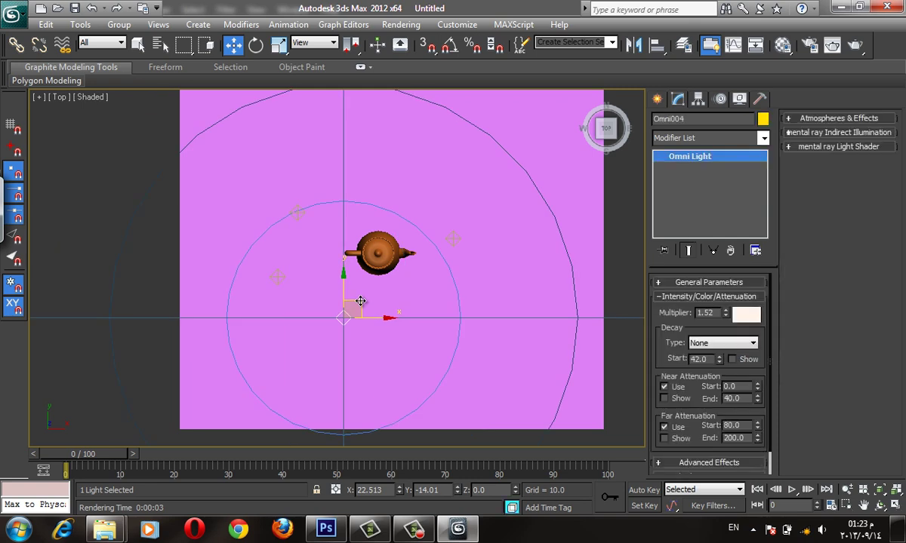
{"action": "left_click", "coordinate": [467, 330]}
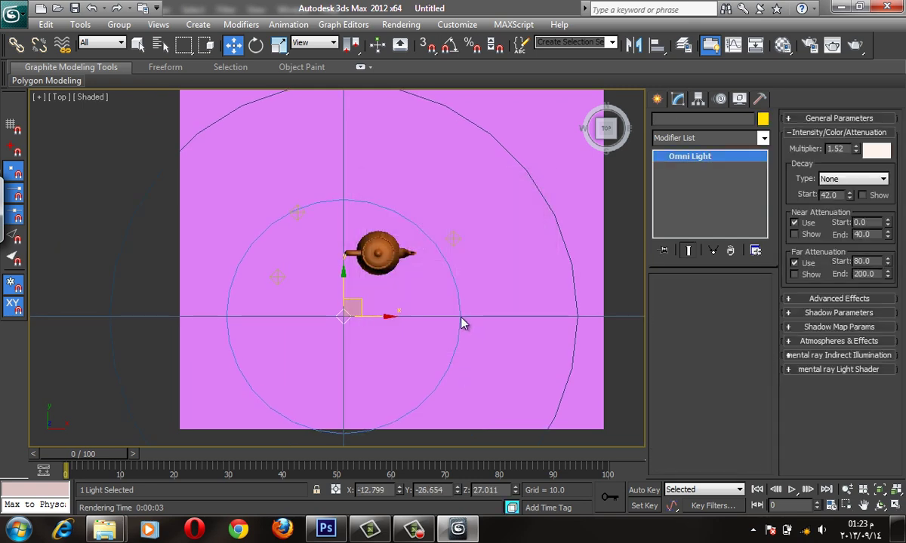
- Return to the perspective view, dismiss the no-camera warning, and orbit over the plane
{"action": "key", "text": "p"}
{"action": "key", "text": "c"}
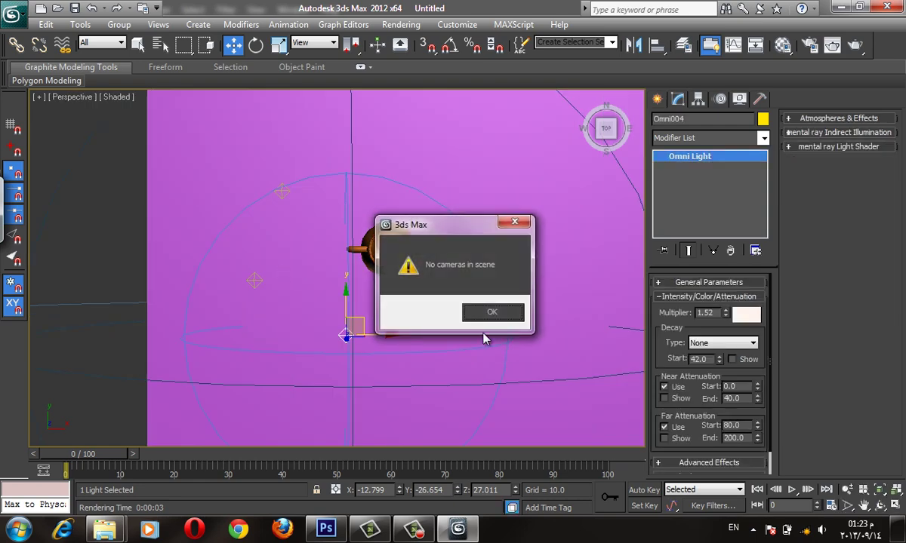
{"action": "left_click", "coordinate": [486, 312]}
{"action": "mouse_move", "coordinate": [545, 297]}
{"action": "middle_mouse_down", "text": "alt"}
{"action": "mouse_move", "coordinate": [455, 299]}
{"action": "mouse_move", "coordinate": [369, 225]}
{"action": "mouse_move", "coordinate": [348, 179]}
{"action": "mouse_move", "coordinate": [372, 291]}
{"action": "mouse_move", "coordinate": [381, 242]}
{"action": "mouse_move", "coordinate": [378, 261]}
{"action": "mouse_move", "coordinate": [360, 265]}
{"action": "mouse_move", "coordinate": [354, 286]}
{"action": "middle_mouse_up", "text": "alt"}
{"action": "scroll", "coordinate": [353, 286], "scroll_direction": "up", "scroll_amount": 3}
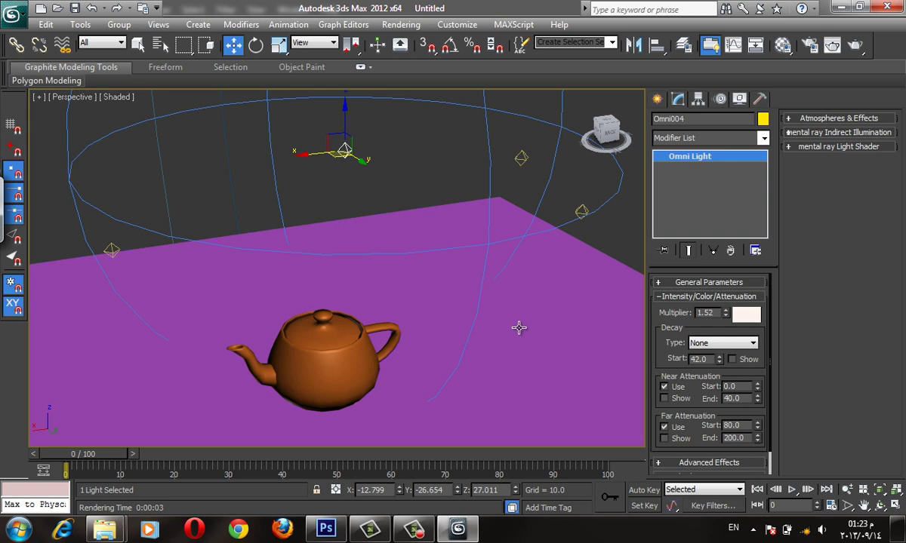
- Lower the omni light multiplier to 0.2 and open the viewport shading menu
{"action": "double_click", "coordinate": [704, 313]}
{"action": "type", "text": "0."}
{"action": "type", "text": "2"}
{"action": "mouse_move", "coordinate": [471, 356]}
{"action": "middle_mouse_down"}
{"action": "mouse_move", "coordinate": [522, 342]}
{"action": "mouse_move", "coordinate": [196, 241]}
{"action": "middle_mouse_up"}
{"action": "left_click", "coordinate": [121, 99]}
{"action": "left_click", "coordinate": [140, 113]}
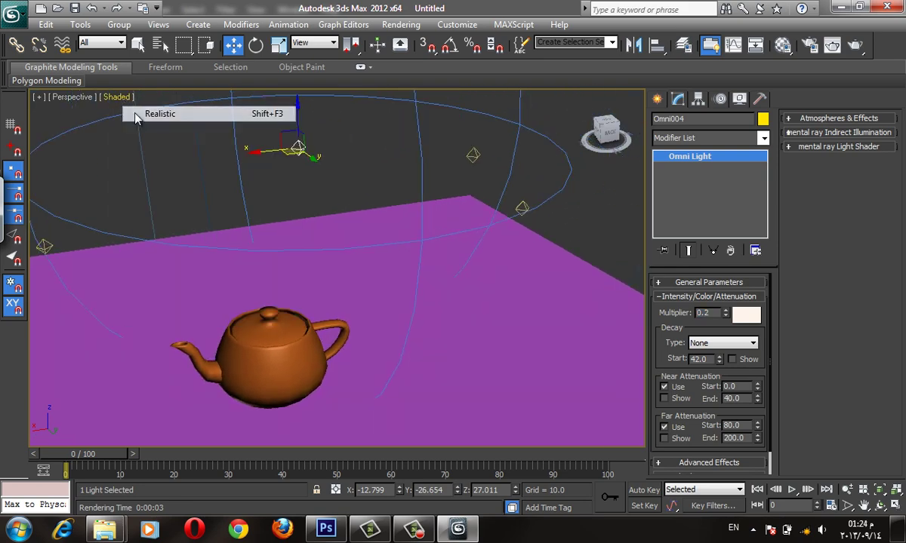
{"action": "mouse_move", "coordinate": [257, 332]}
{"action": "middle_mouse_down", "text": "alt"}
{"action": "mouse_move", "coordinate": [286, 270]}
{"action": "mouse_move", "coordinate": [323, 338]}
{"action": "middle_mouse_up", "text": "alt"}
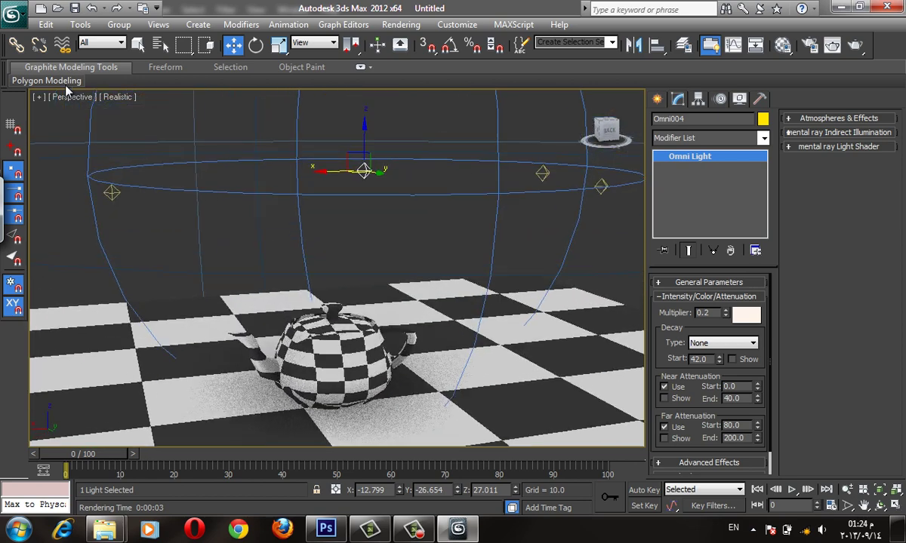
{"action": "left_click", "coordinate": [113, 97]}
{"action": "left_click", "coordinate": [129, 129]}
{"action": "left_click", "coordinate": [115, 97]}
{"action": "left_click", "coordinate": [158, 113]}
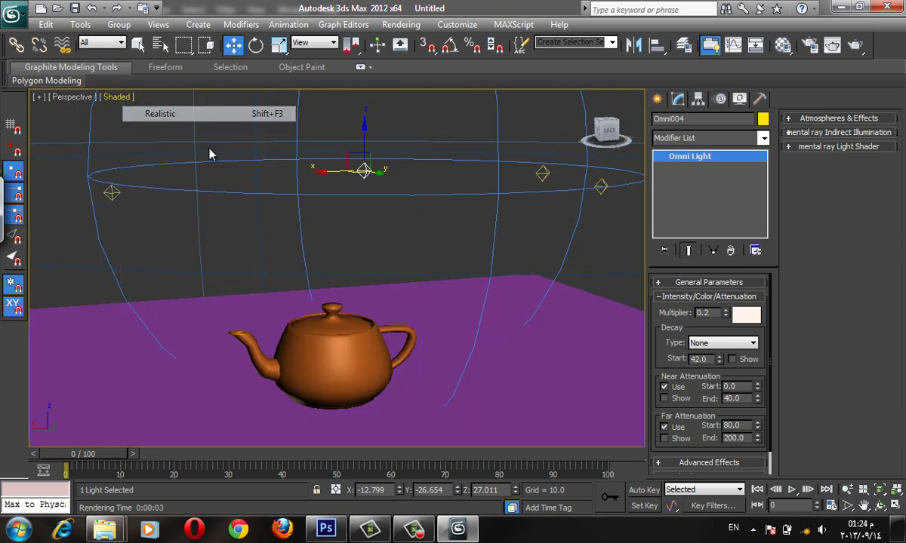
{"action": "middle_click_drag", "start_coordinate": [333, 279], "coordinate": [342, 323], "text": "alt"}
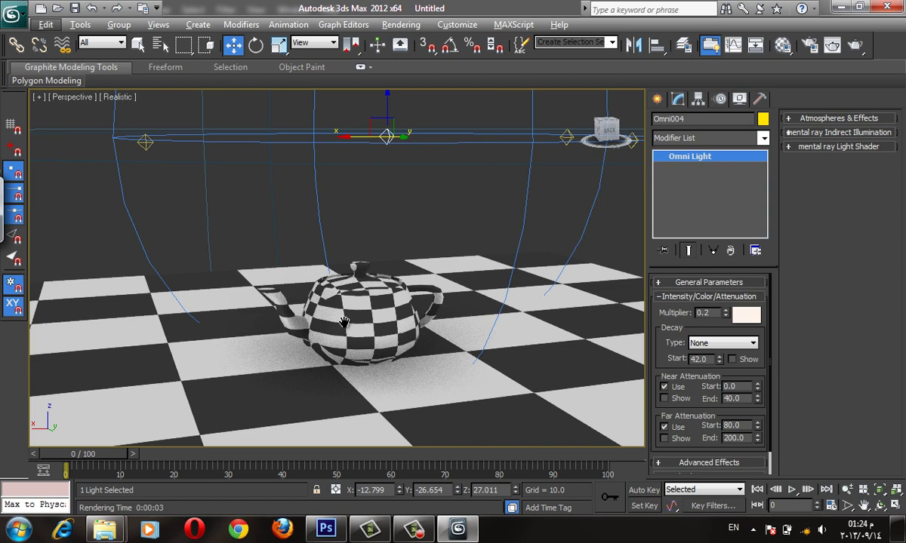
{"action": "scroll", "coordinate": [153, 126], "scroll_direction": "down", "scroll_amount": 5}
{"action": "left_click", "coordinate": [105, 98]}
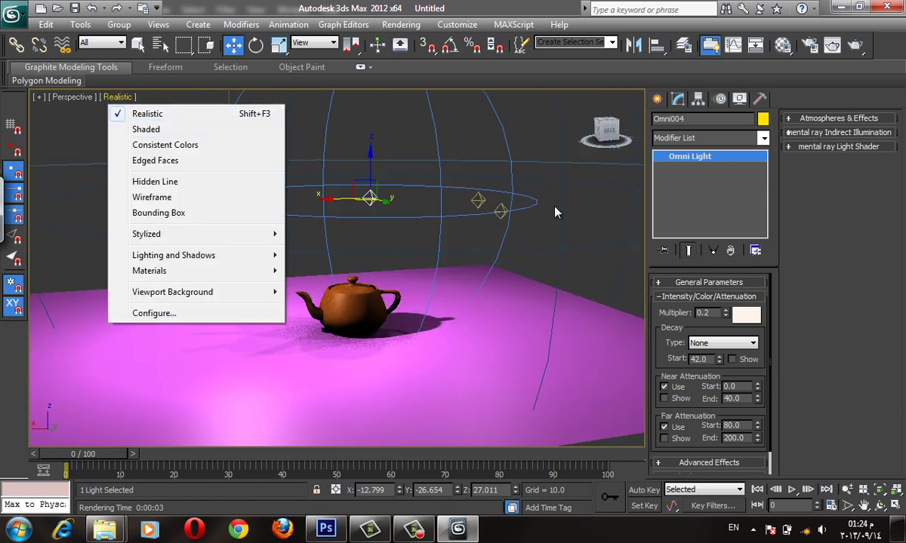
{"action": "left_click", "coordinate": [414, 263]}
{"action": "scroll", "coordinate": [413, 297], "scroll_direction": "up", "scroll_amount": 5}
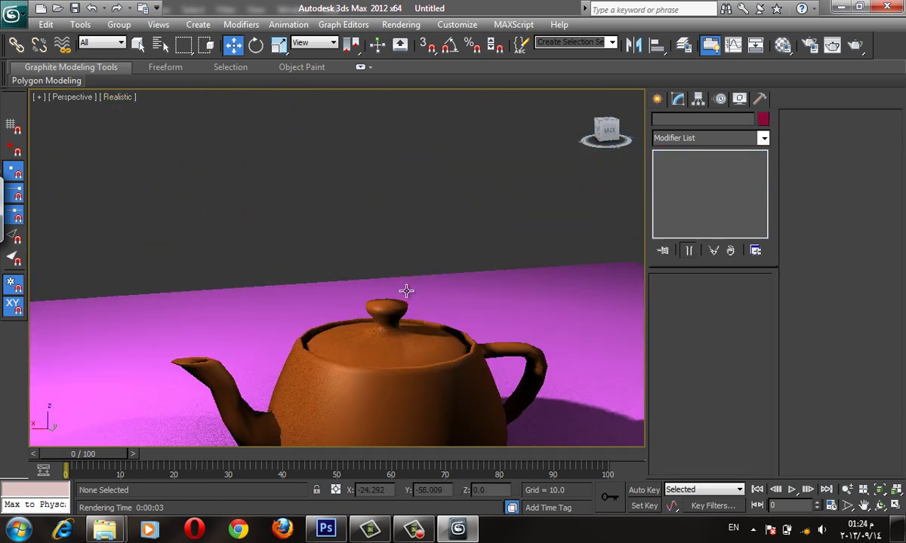
{"action": "scroll", "coordinate": [406, 289], "scroll_direction": "down", "scroll_amount": 4}
{"action": "mouse_move", "coordinate": [406, 289]}
{"action": "middle_mouse_down"}
{"action": "mouse_move", "coordinate": [389, 269]}
{"action": "mouse_move", "coordinate": [390, 240]}
{"action": "middle_mouse_up"}
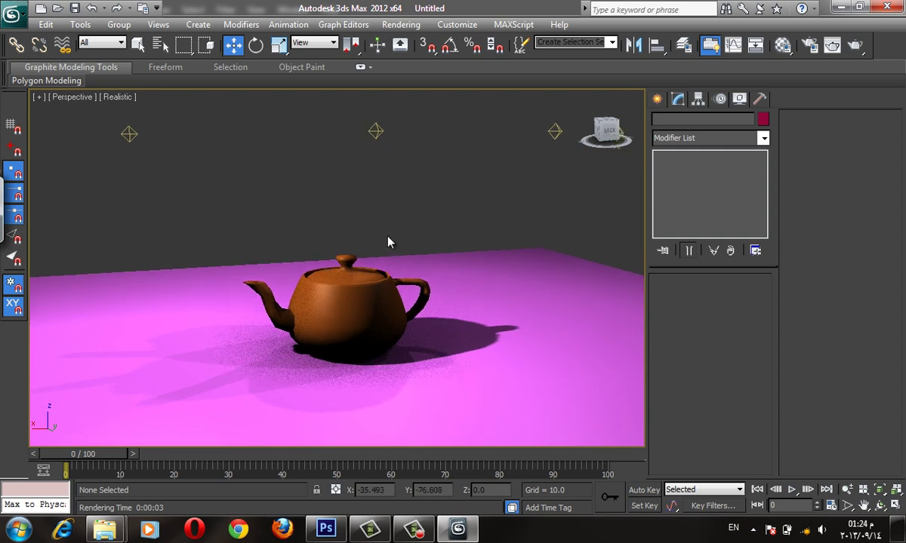
{"action": "left_click", "coordinate": [375, 131]}
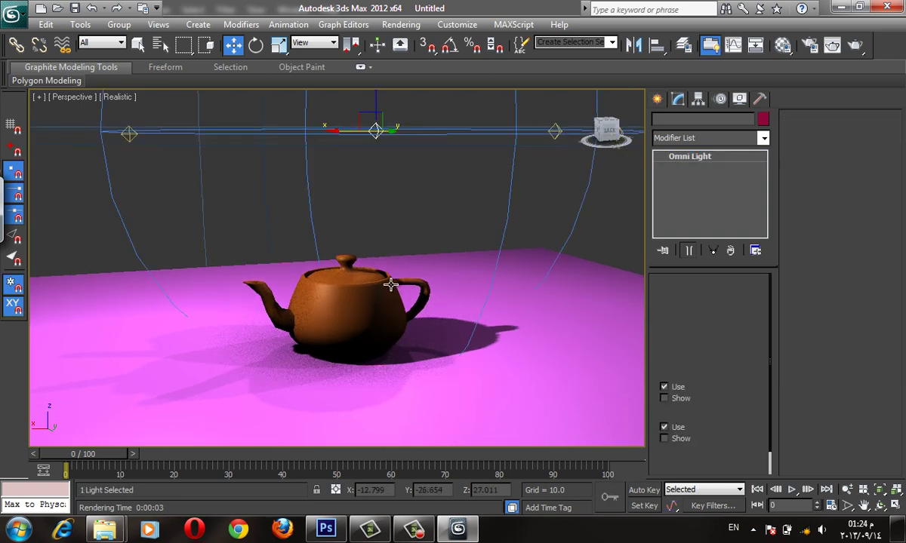
- Turn the light back on, render the four-light scene, and close the render after review
{"action": "left_click", "coordinate": [668, 282]}
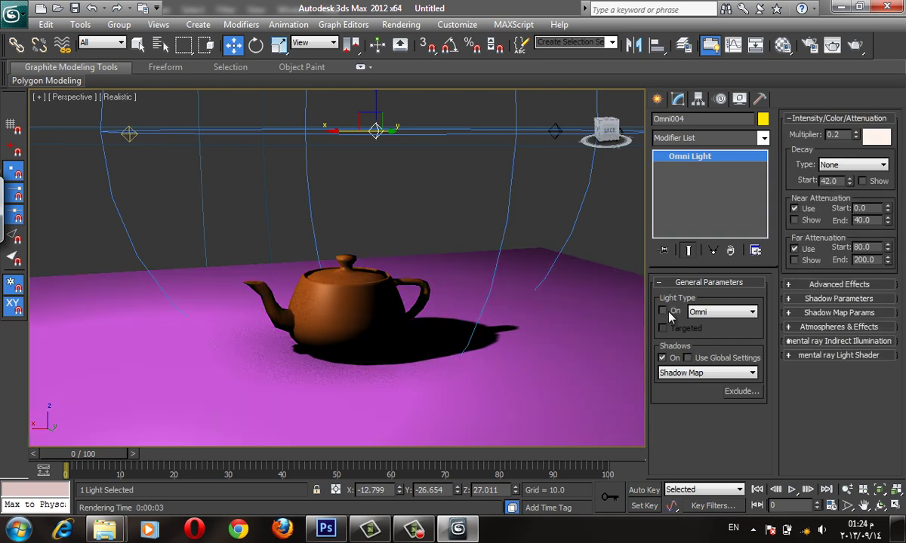
{"action": "left_click", "coordinate": [664, 311]}
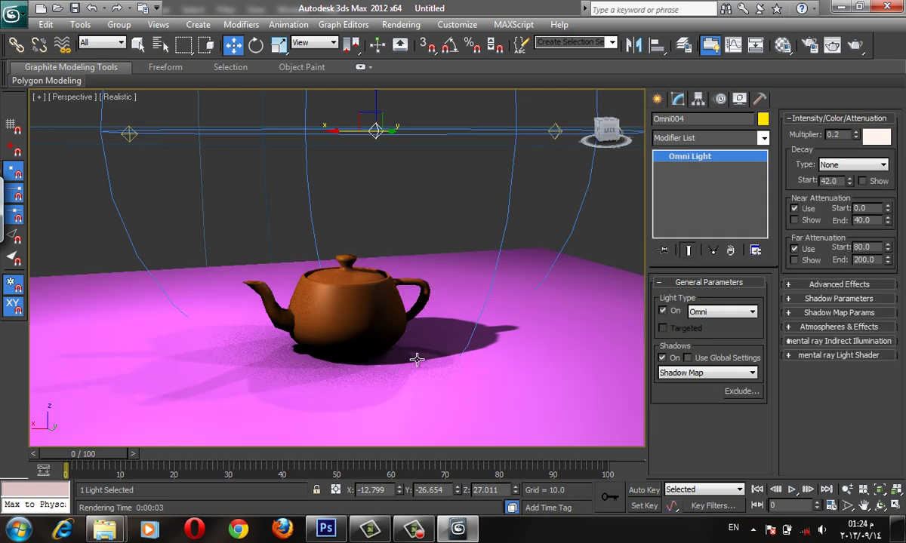
{"action": "left_click", "coordinate": [831, 45]}
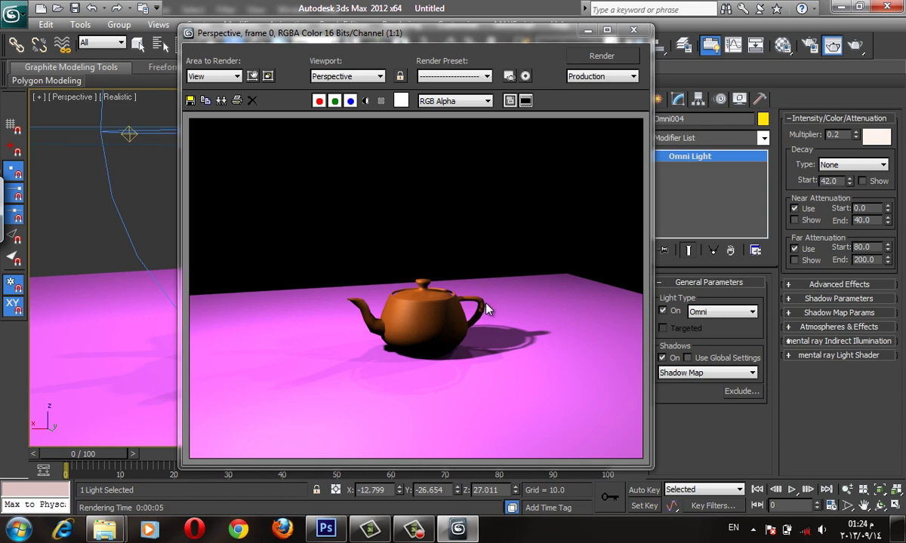
{"action": "left_click", "coordinate": [633, 29]}
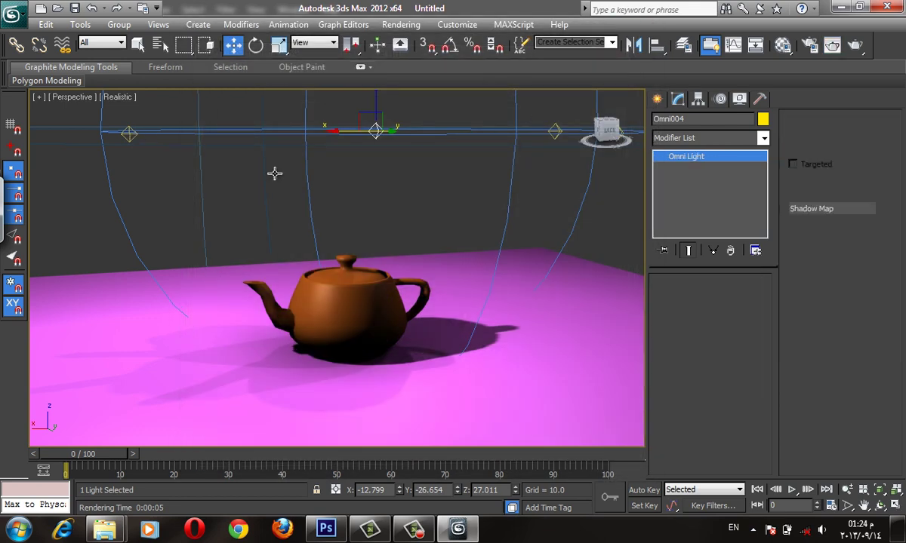
- Turn off Omni001, then show Omni004's Shadow Map Params (bias 1.0, size 512, sample range 4.0)
{"action": "left_click", "coordinate": [673, 314]}
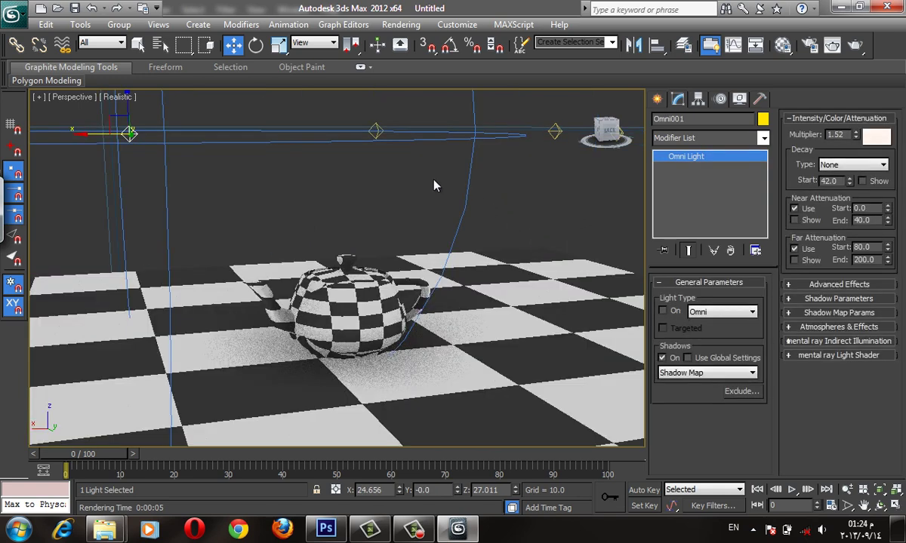
{"action": "left_click", "coordinate": [376, 132]}
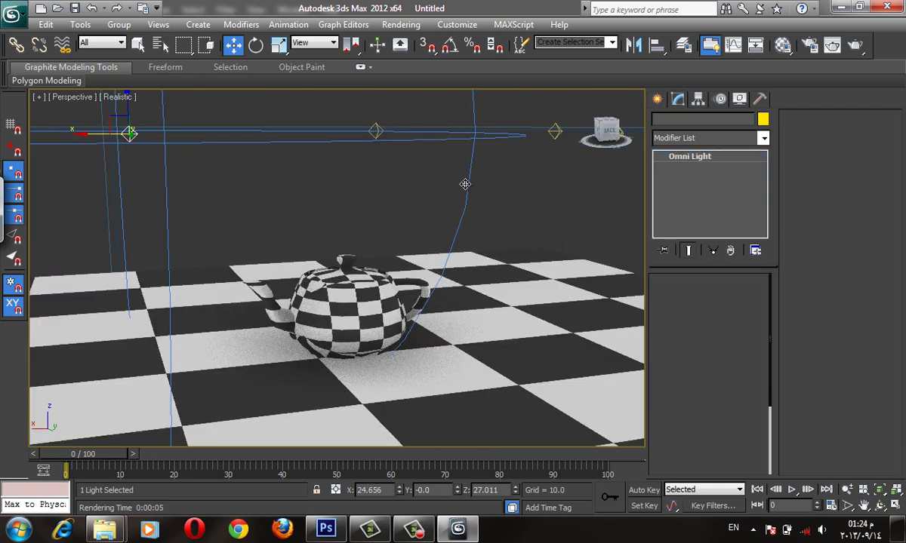
{"action": "left_click", "coordinate": [830, 119]}
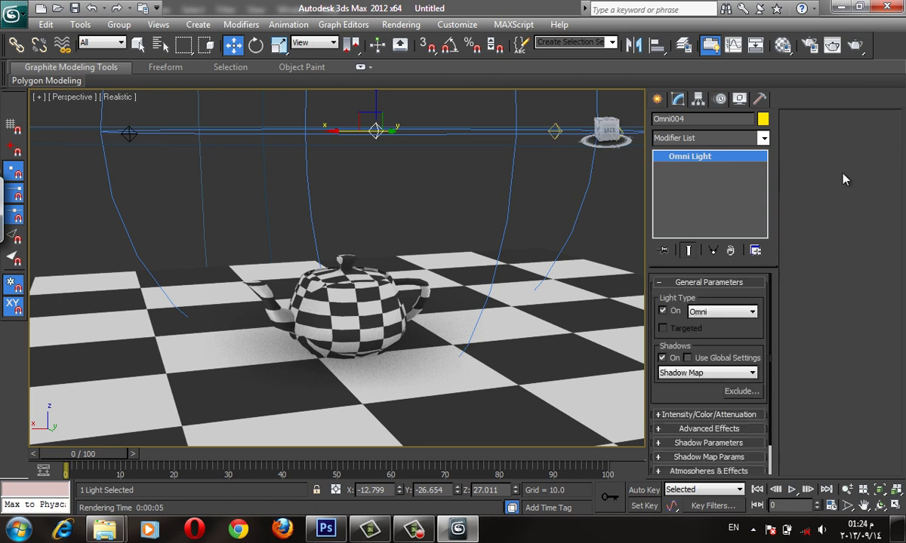
{"action": "scroll", "coordinate": [724, 339], "scroll_direction": "down", "scroll_amount": 1}
{"action": "left_click", "coordinate": [707, 410]}
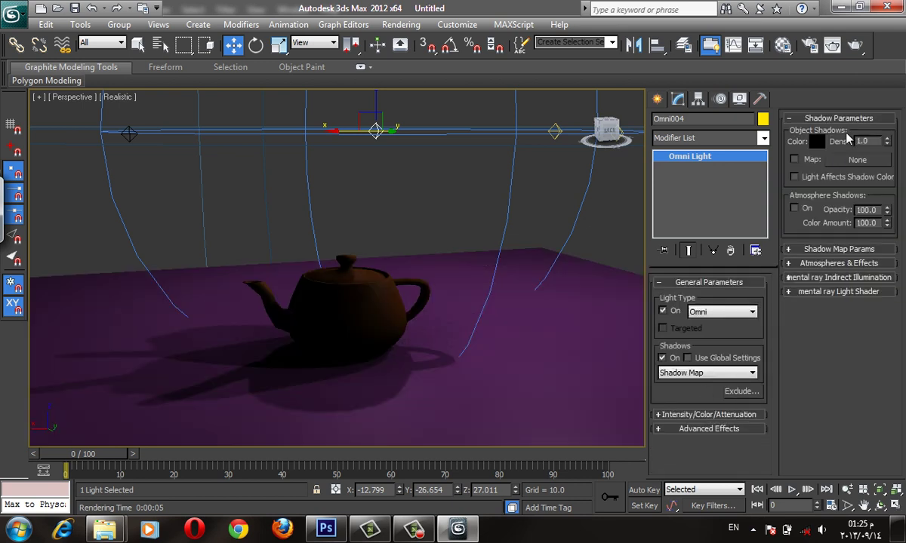
{"action": "left_click", "coordinate": [843, 122]}
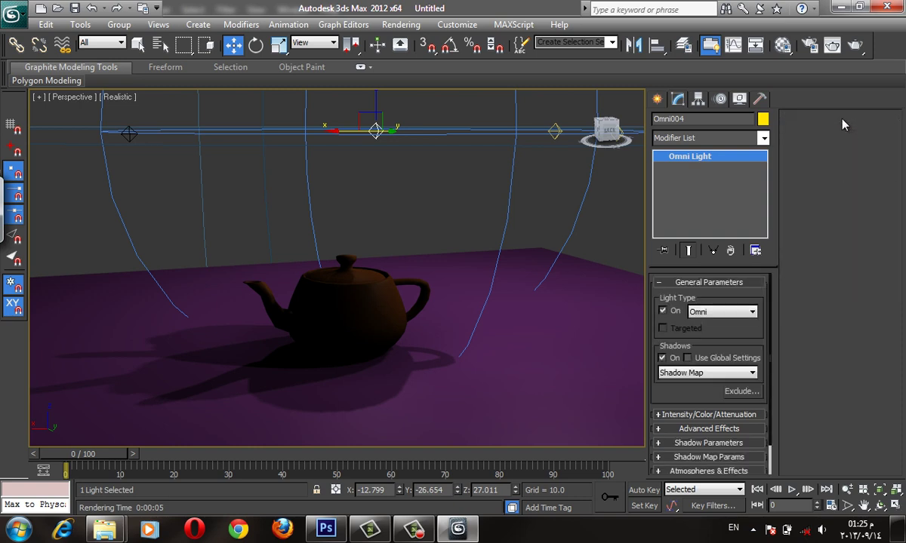
{"action": "left_click", "coordinate": [688, 283]}
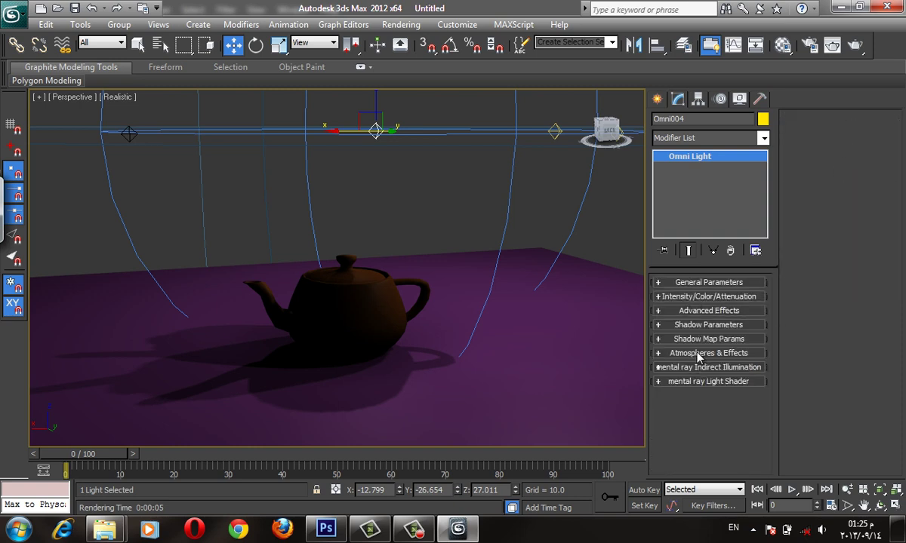
{"action": "left_click", "coordinate": [701, 341]}
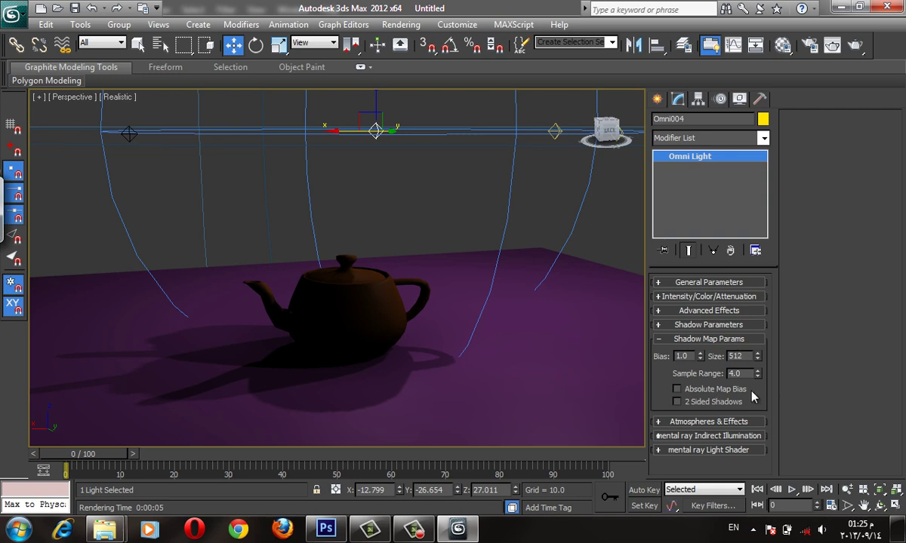
- Set Omni004's shadow map sample range to 20.0
{"action": "double_click", "coordinate": [735, 372]}
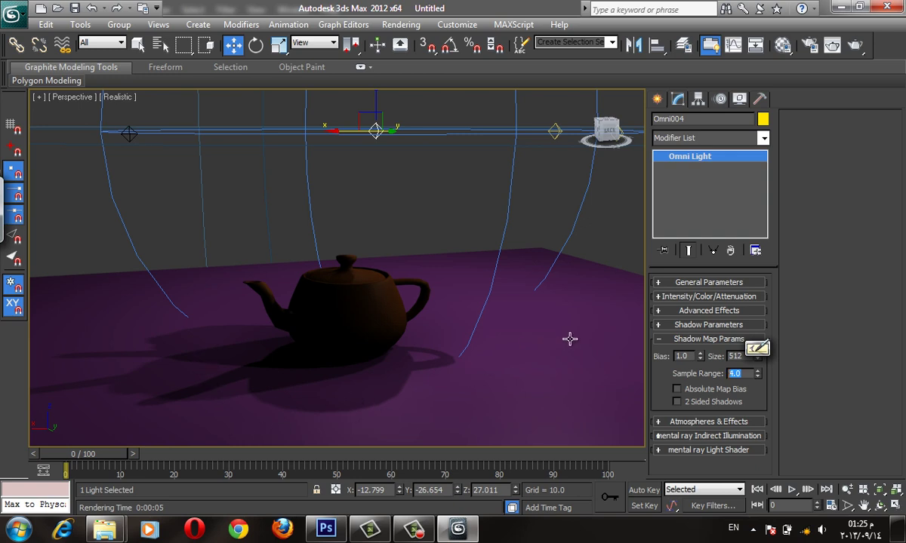
{"action": "type", "text": "20"}
{"action": "key", "text": "Return"}
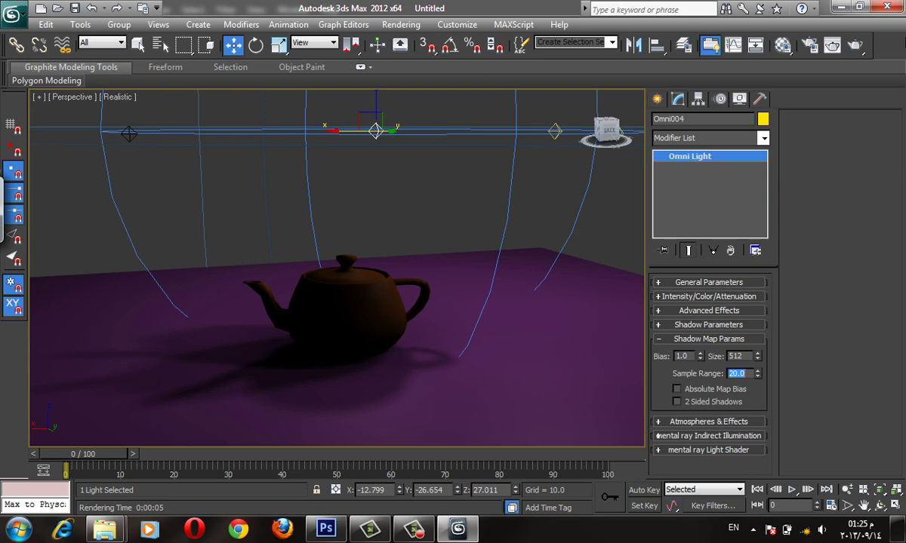
- Render a test to check the softer teapot shadow, then close it and deselect the light
{"action": "left_click", "coordinate": [855, 44]}
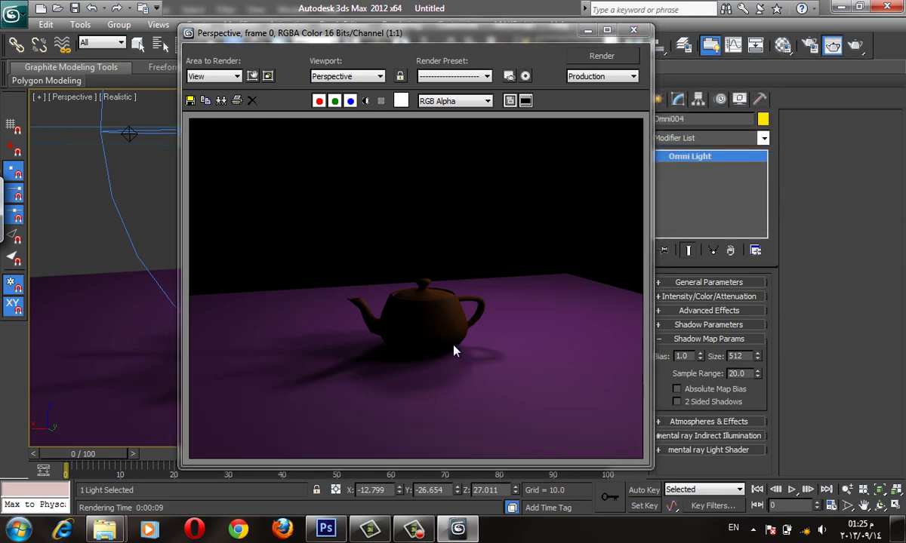
{"action": "left_click", "coordinate": [633, 30]}
{"action": "left_click", "coordinate": [127, 136]}
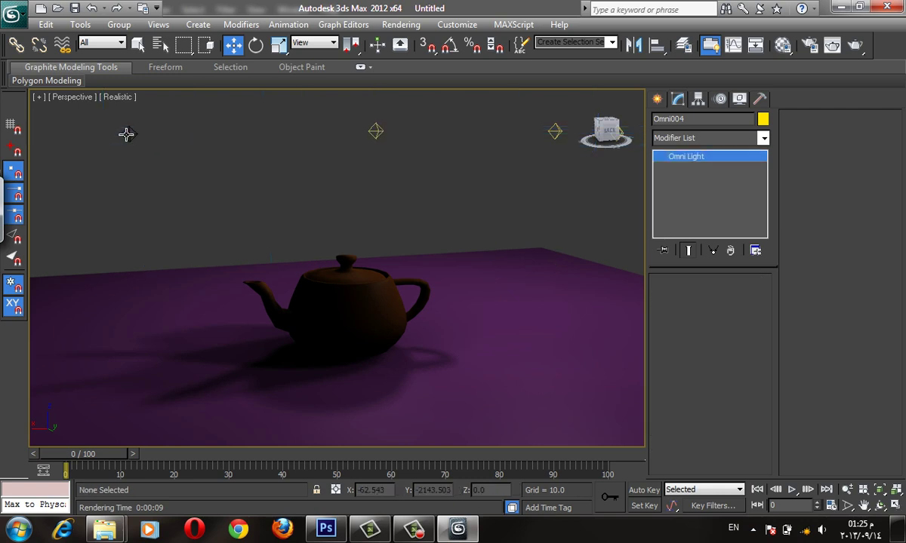
- Turn Omni001 back on with multiplier 1.854 and render the brighter scene
{"action": "left_click", "coordinate": [127, 134]}
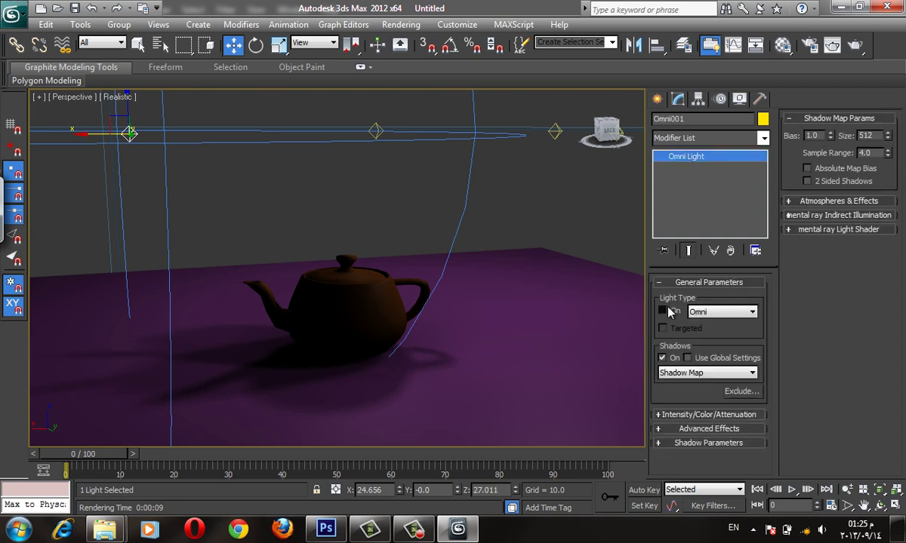
{"action": "left_click", "coordinate": [694, 414]}
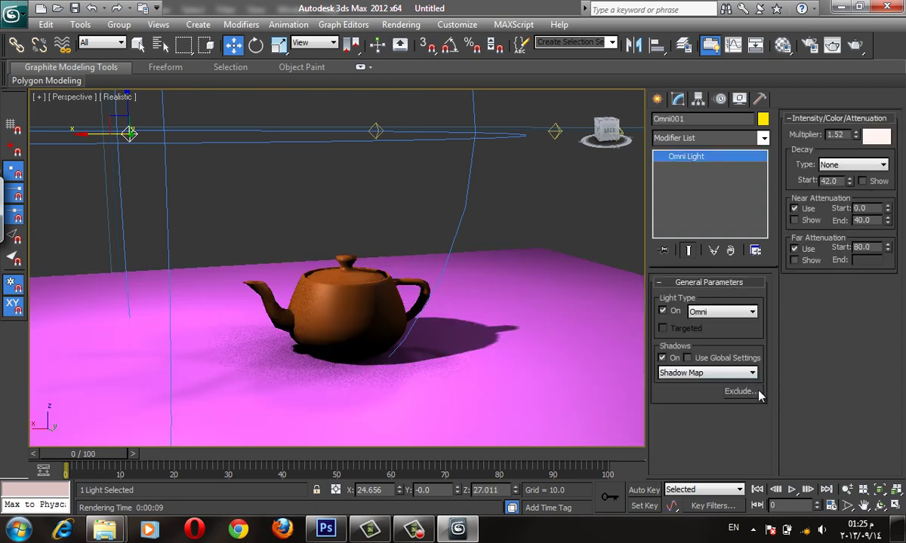
{"action": "left_click_drag", "start_coordinate": [856, 134], "coordinate": [804, 110]}
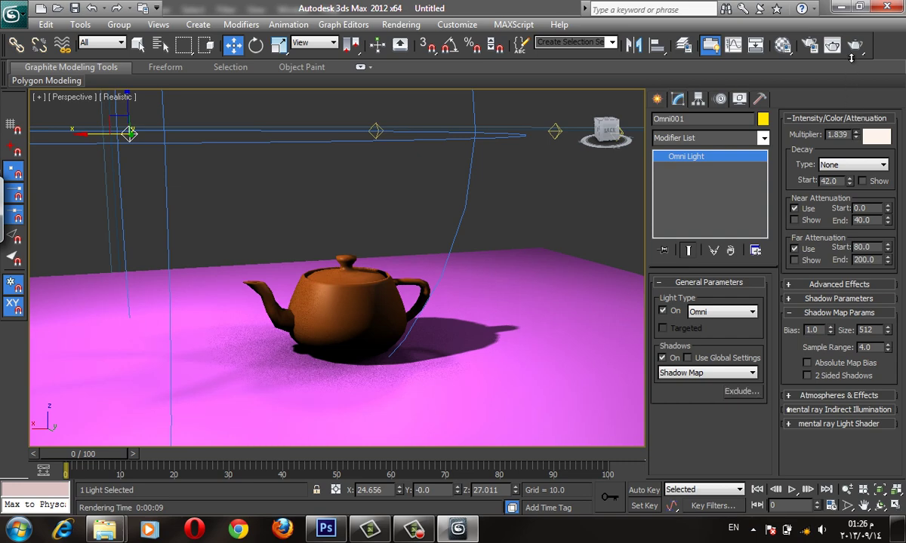
{"action": "left_click", "coordinate": [858, 47]}
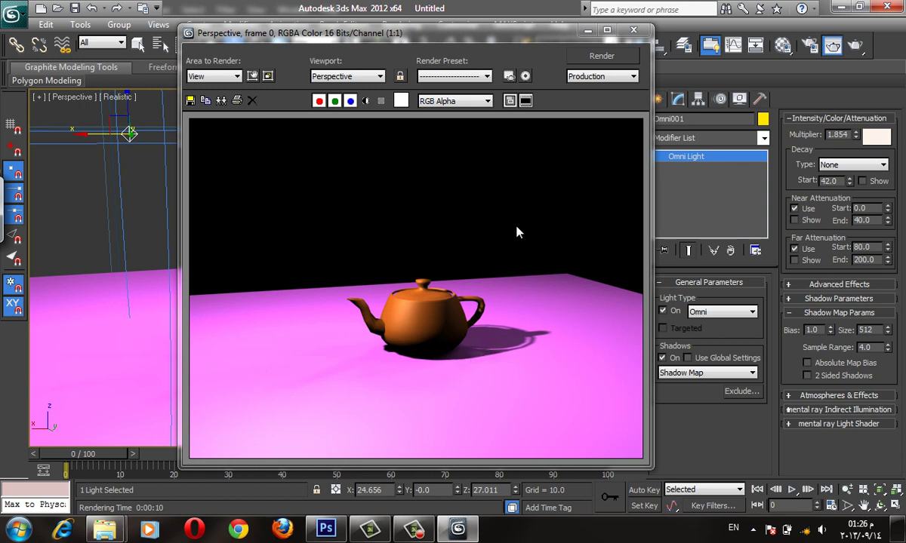
{"action": "left_click", "coordinate": [636, 31]}
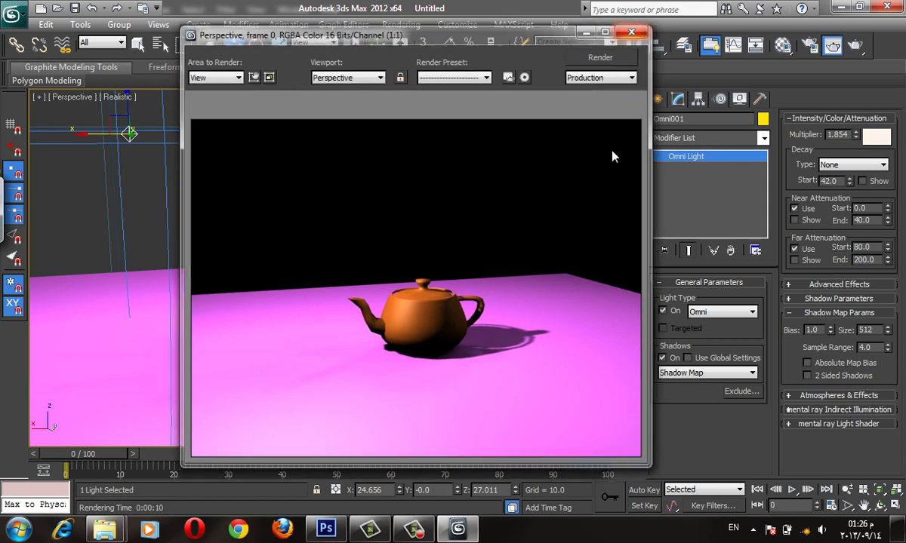
- Zoom out and delete the four omni lights above the plane
{"action": "scroll", "coordinate": [484, 134], "scroll_direction": "down", "scroll_amount": 2}
{"action": "scroll", "coordinate": [484, 135], "scroll_direction": "down", "scroll_amount": 2}
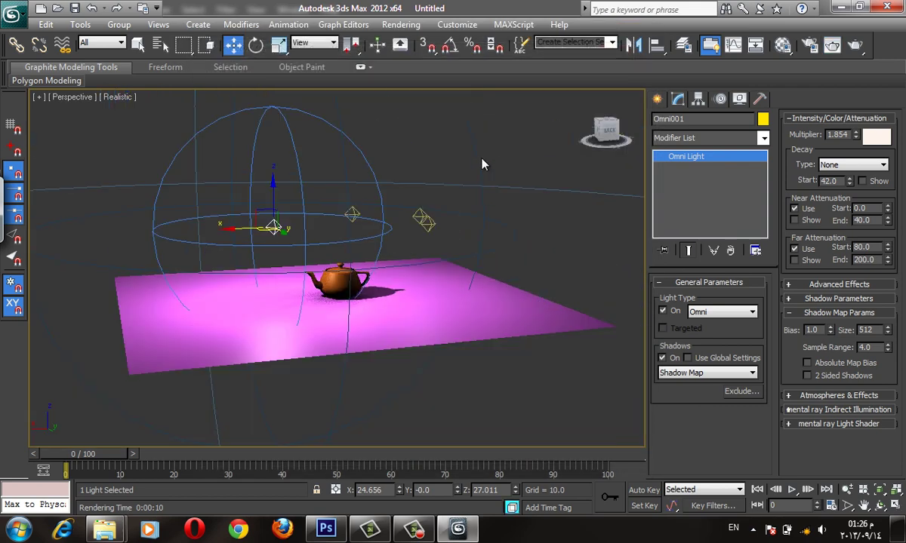
{"action": "scroll", "coordinate": [481, 160], "scroll_direction": "down", "scroll_amount": 1}
{"action": "scroll", "coordinate": [482, 155], "scroll_direction": "down", "scroll_amount": 1}
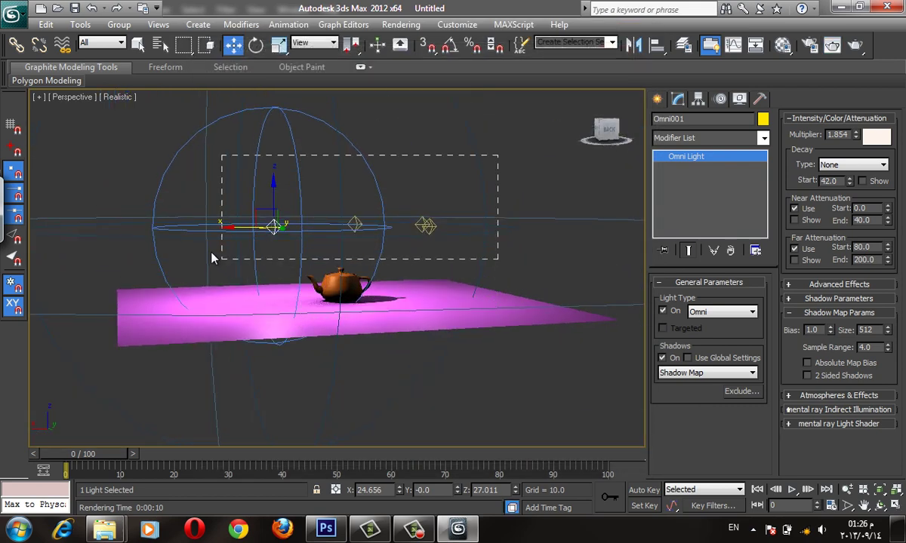
{"action": "left_click_drag", "start_coordinate": [212, 258], "coordinate": [213, 244]}
{"action": "key", "text": "Delete"}
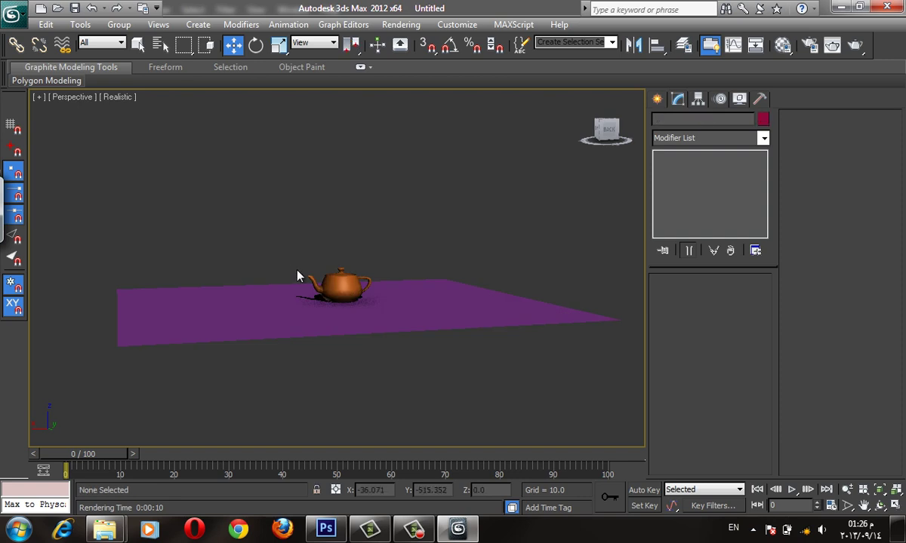
- Select the teapot and orbit and zoom the view to see it from above
{"action": "scroll", "coordinate": [330, 285], "scroll_direction": "down", "scroll_amount": 2}
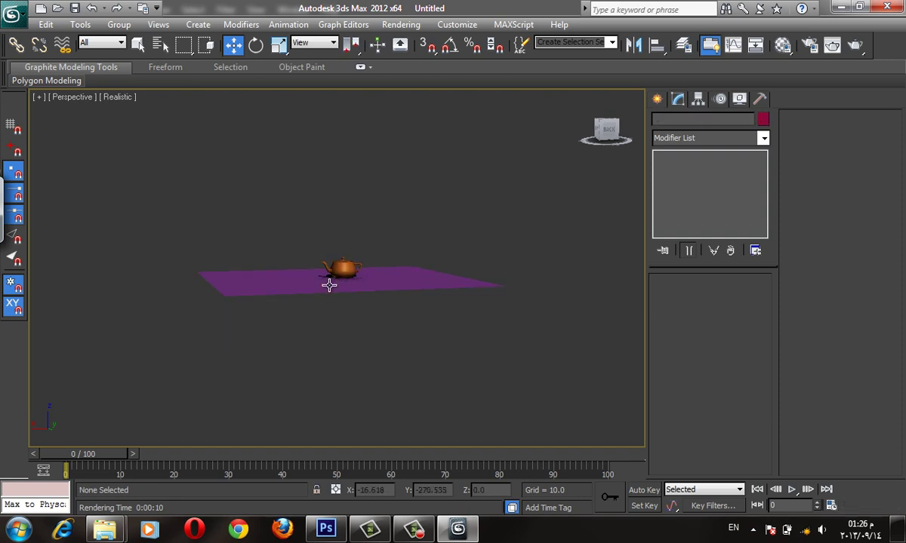
{"action": "left_click", "coordinate": [342, 269]}
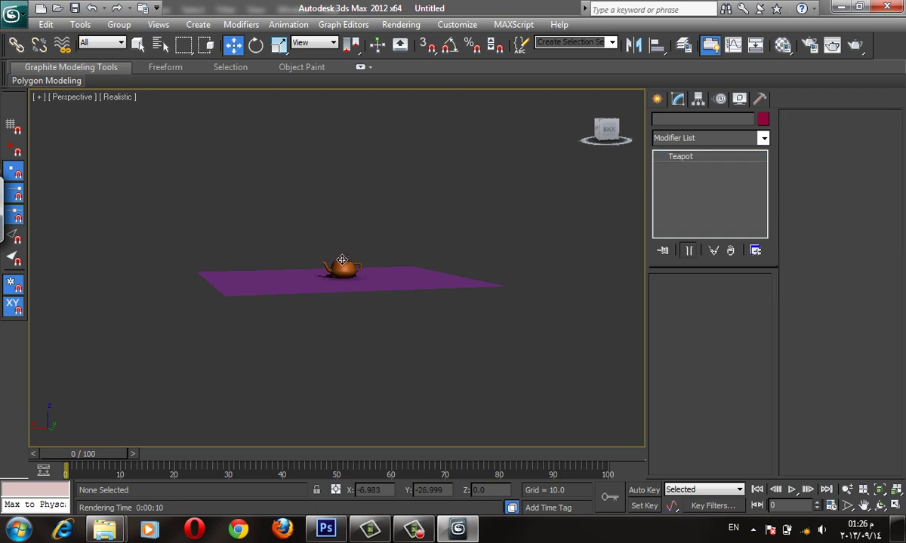
{"action": "middle_click_drag", "start_coordinate": [343, 272], "coordinate": [344, 279], "text": "alt"}
{"action": "scroll", "coordinate": [344, 281], "scroll_direction": "up", "scroll_amount": 4}
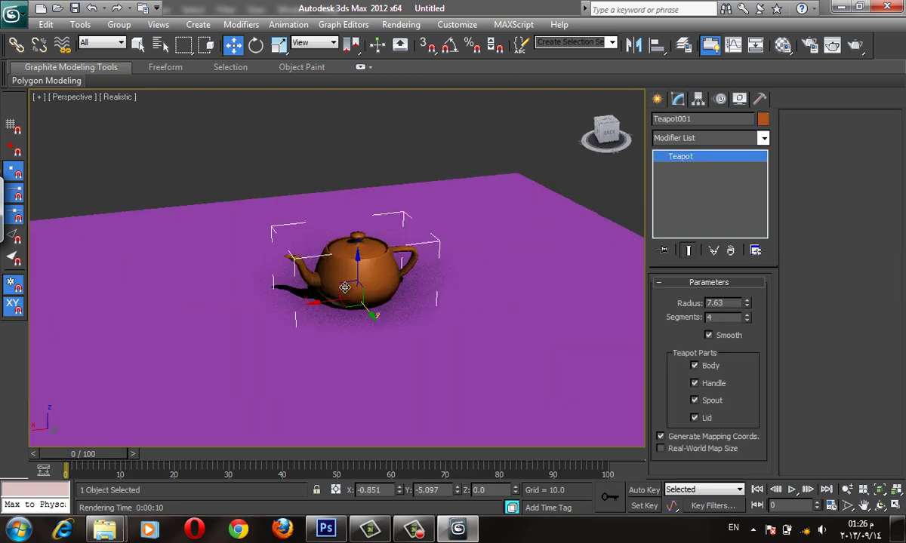
{"action": "scroll", "coordinate": [345, 286], "scroll_direction": "up", "scroll_amount": 2}
{"action": "scroll", "coordinate": [344, 287], "scroll_direction": "down", "scroll_amount": 2}
{"action": "left_click", "coordinate": [414, 528]}
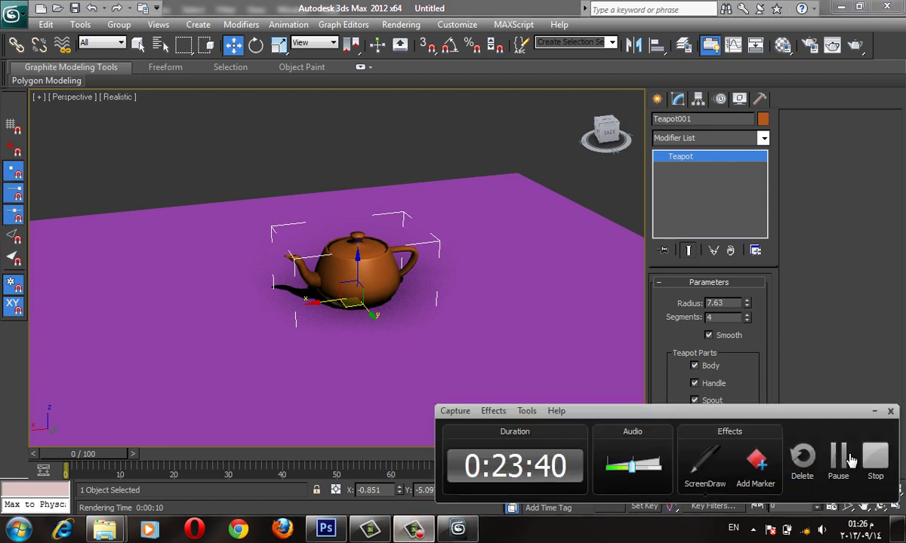